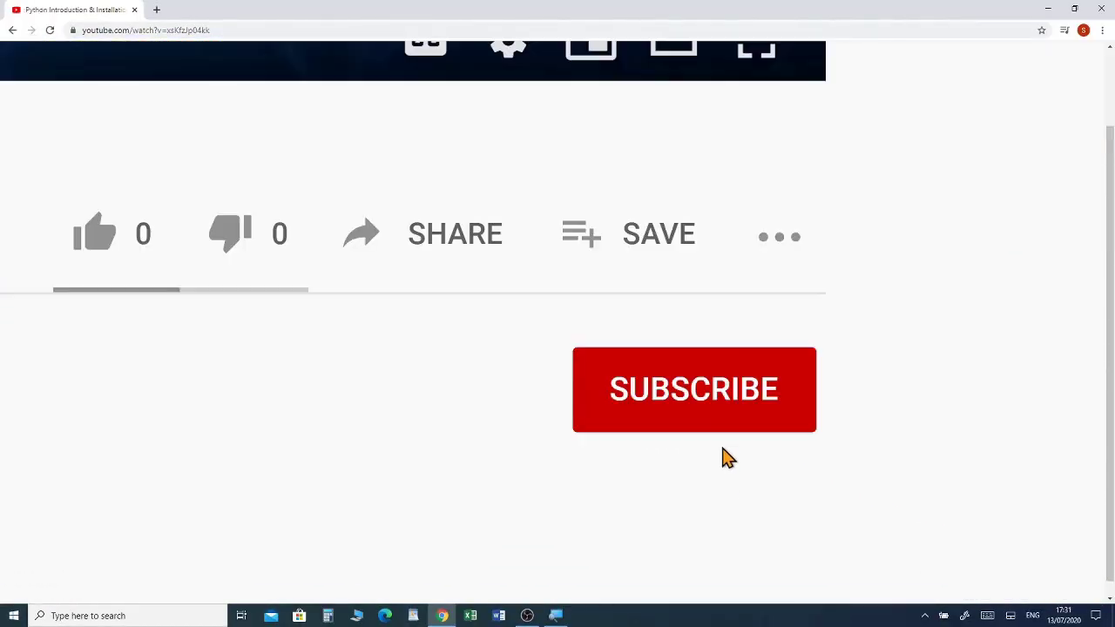
Subscribe to the channel and turn on its notifications.
{"action": "left_click", "coordinate": [717, 427]}
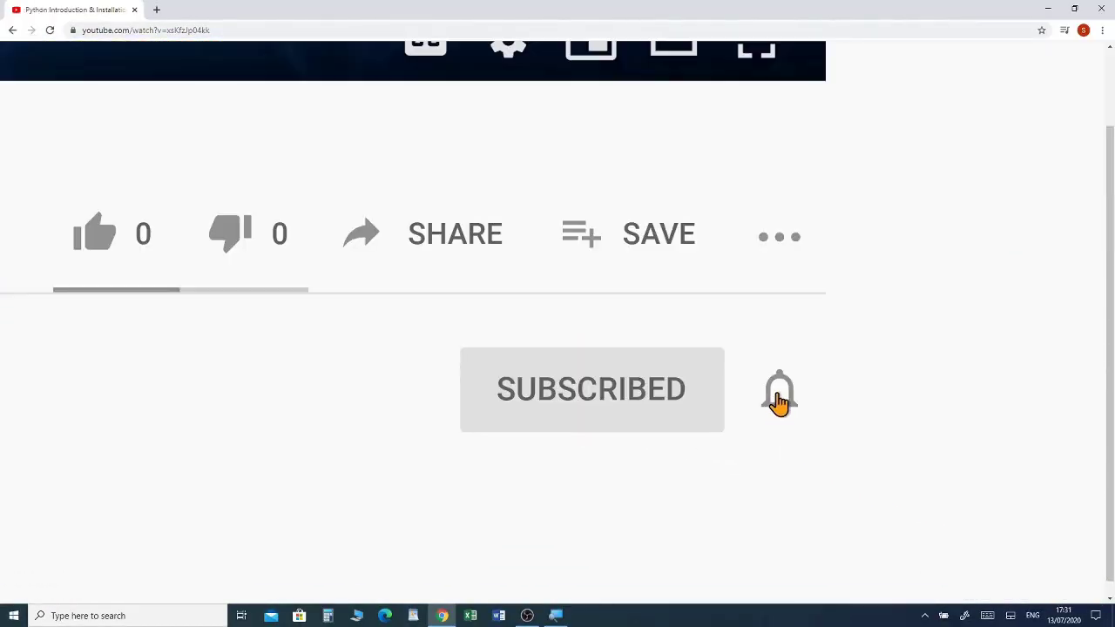
{"action": "left_click", "coordinate": [779, 390]}
{"action": "left_click", "coordinate": [885, 390]}
{"action": "left_click", "coordinate": [376, 215]}
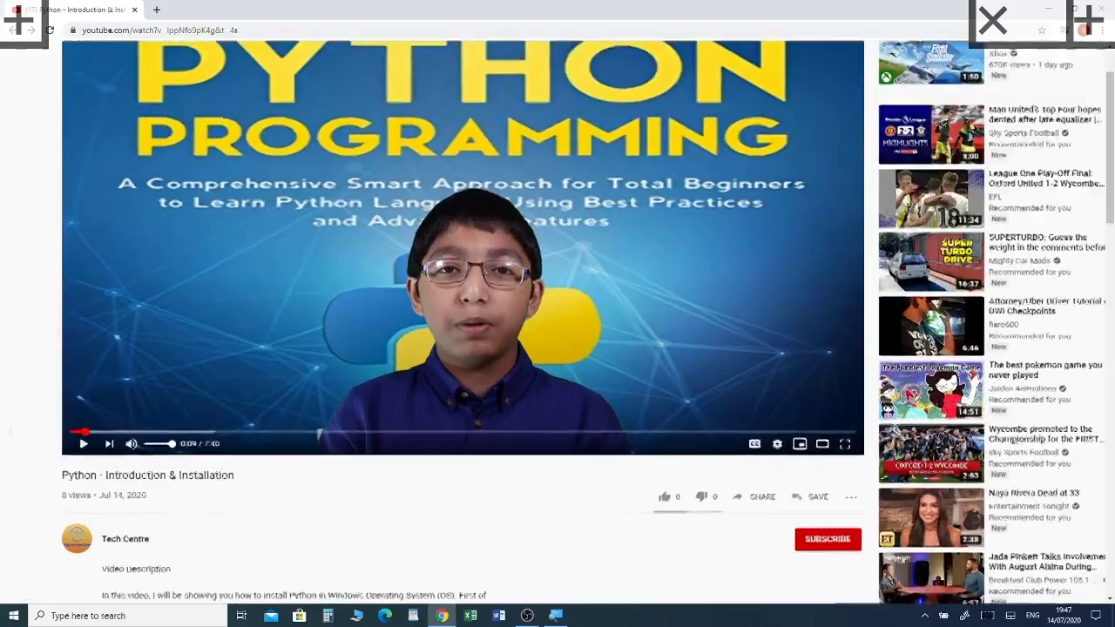
Enlarge the video page and expand the full description of "Python - Introduction & Installation".
{"action": "key", "text": "ctrl+plus"}
{"action": "key", "text": "ctrl+plus"}
{"action": "key", "text": "ctrl+plus"}
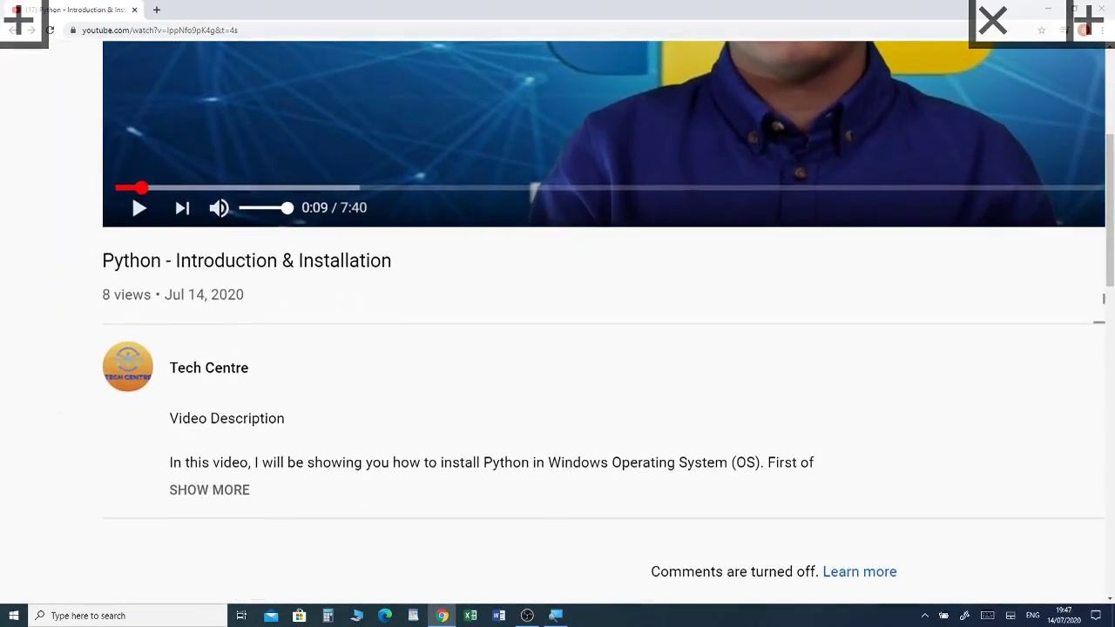
{"action": "scroll", "coordinate": [194, 409], "scroll_direction": "down", "scroll_amount": 2}
{"action": "left_click", "coordinate": [208, 439]}
{"action": "scroll", "coordinate": [207, 440], "scroll_direction": "down", "scroll_amount": 1}
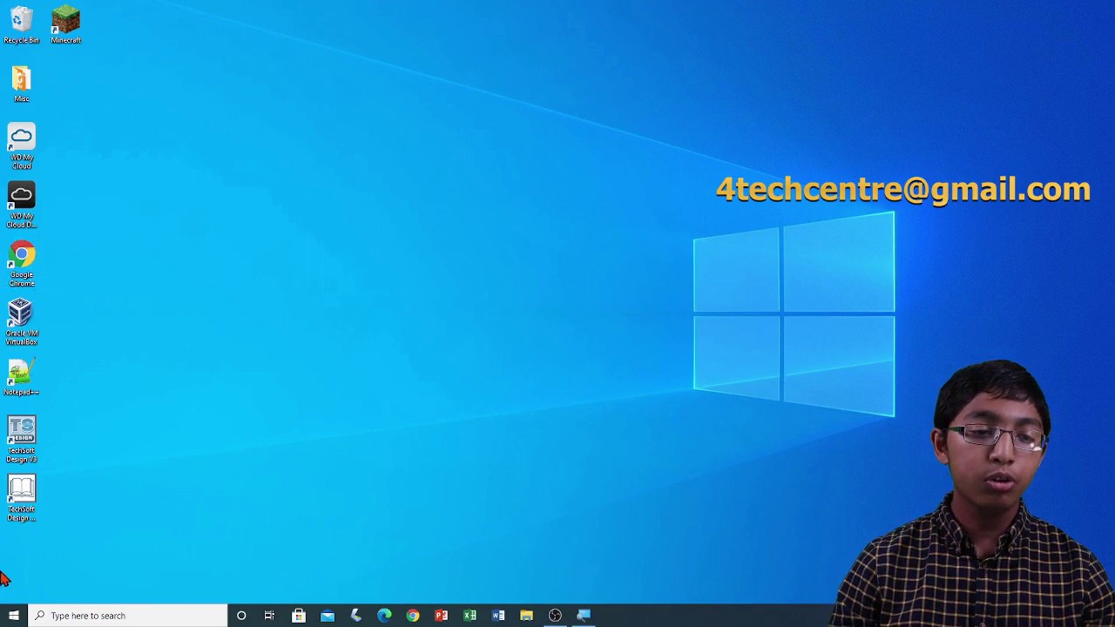
{"action": "left_click", "coordinate": [13, 617]}
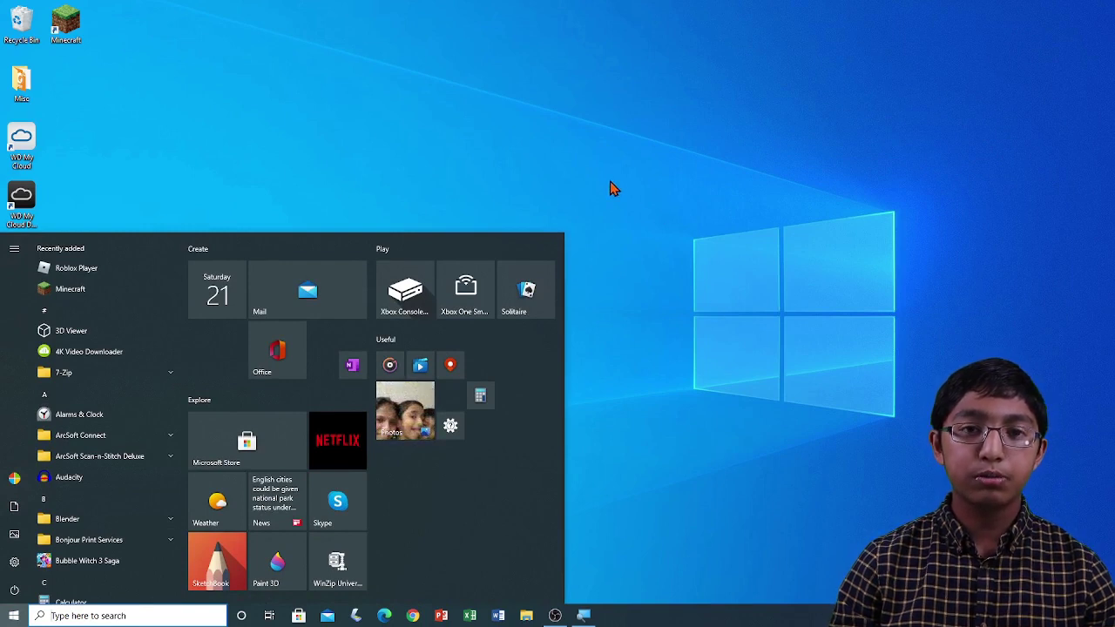
{"action": "left_click", "coordinate": [665, 437]}
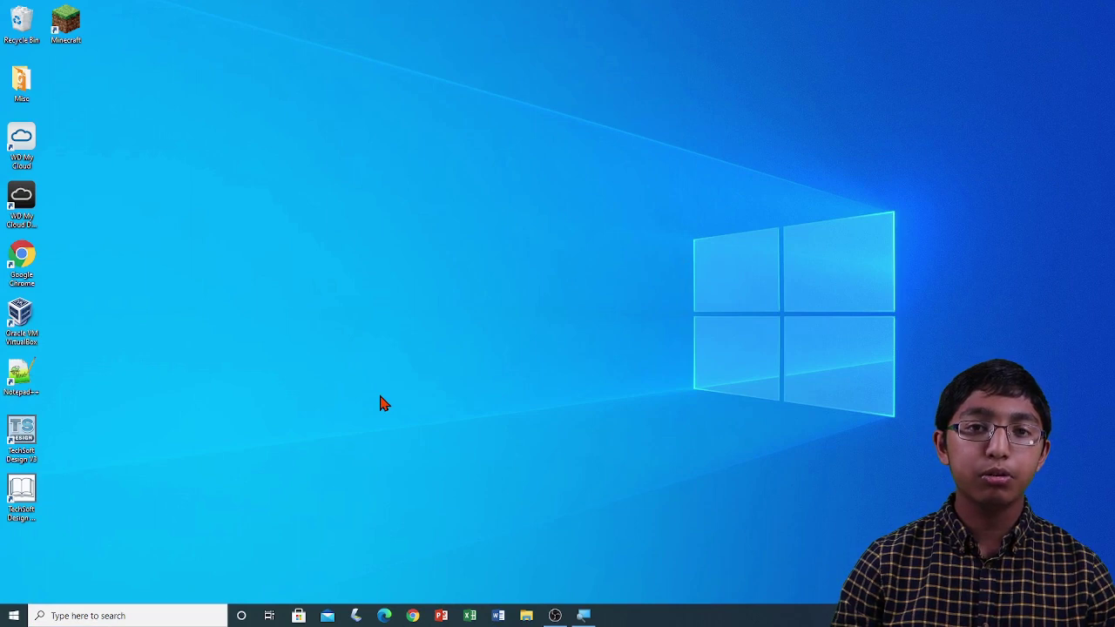
{"action": "double_click", "coordinate": [24, 255]}
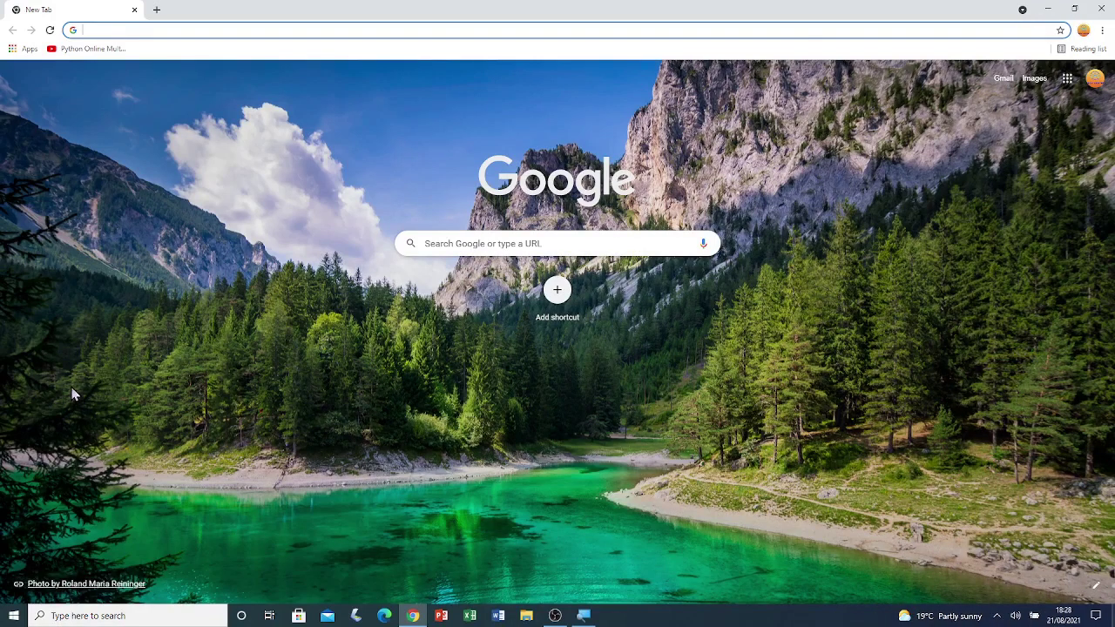
{"action": "left_click", "coordinate": [193, 29]}
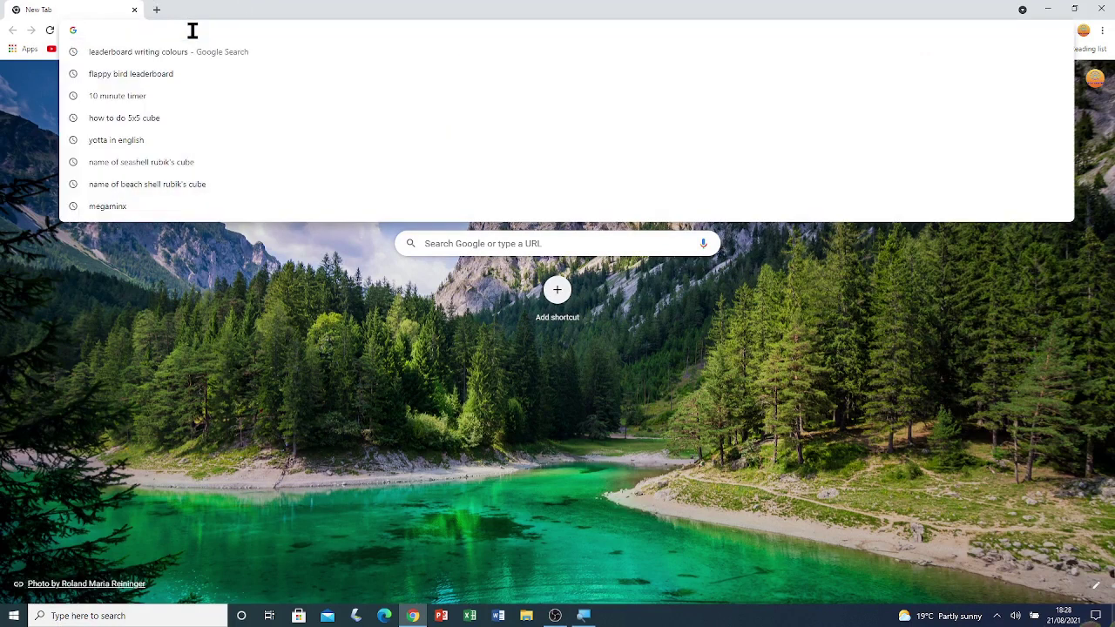
{"action": "type", "text": "www."}
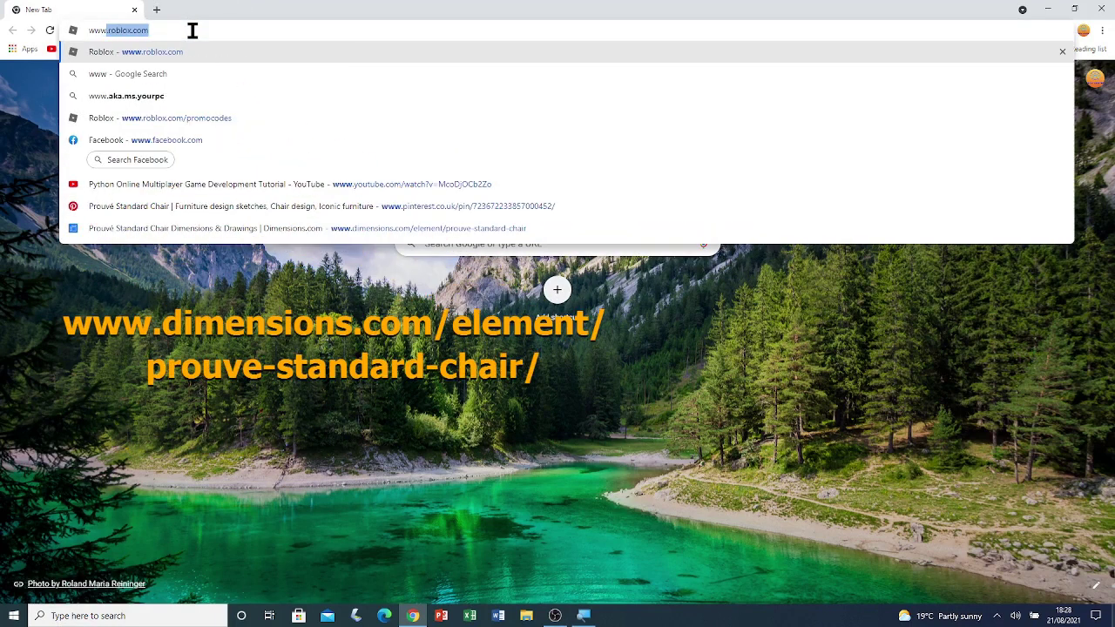
{"action": "type", "text": "dime"}
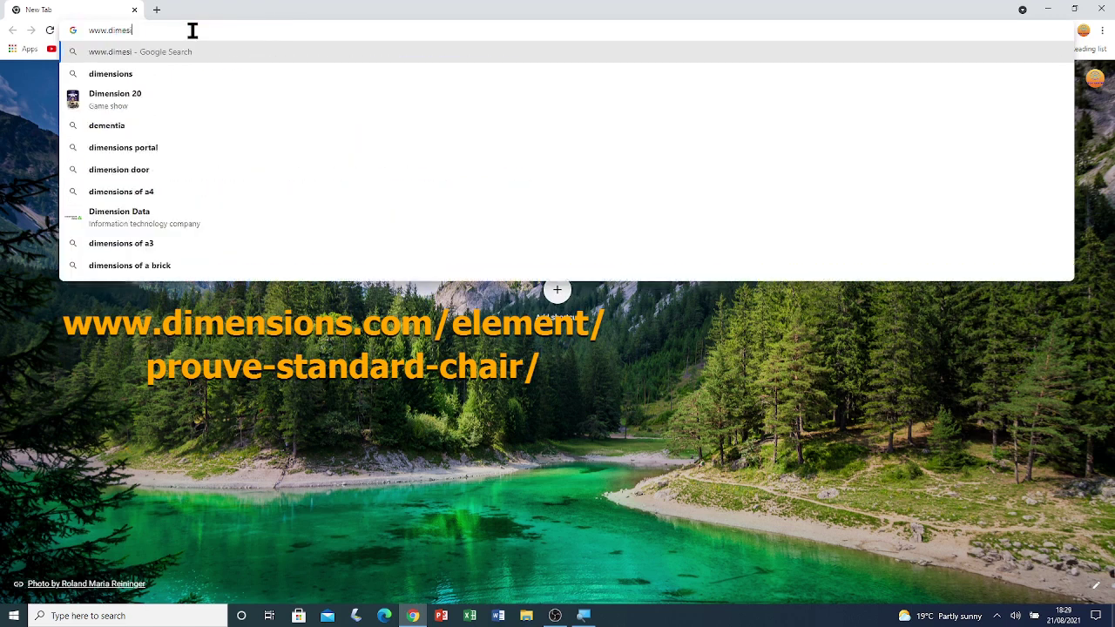
{"action": "type", "text": "nsions."}
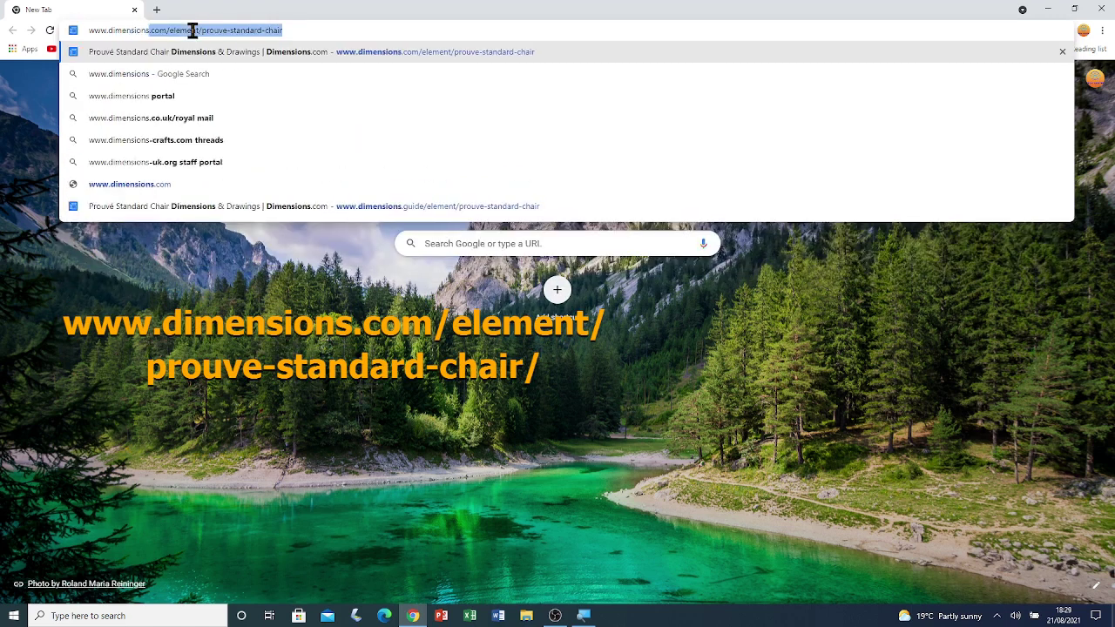
{"action": "type", "text": "com/"}
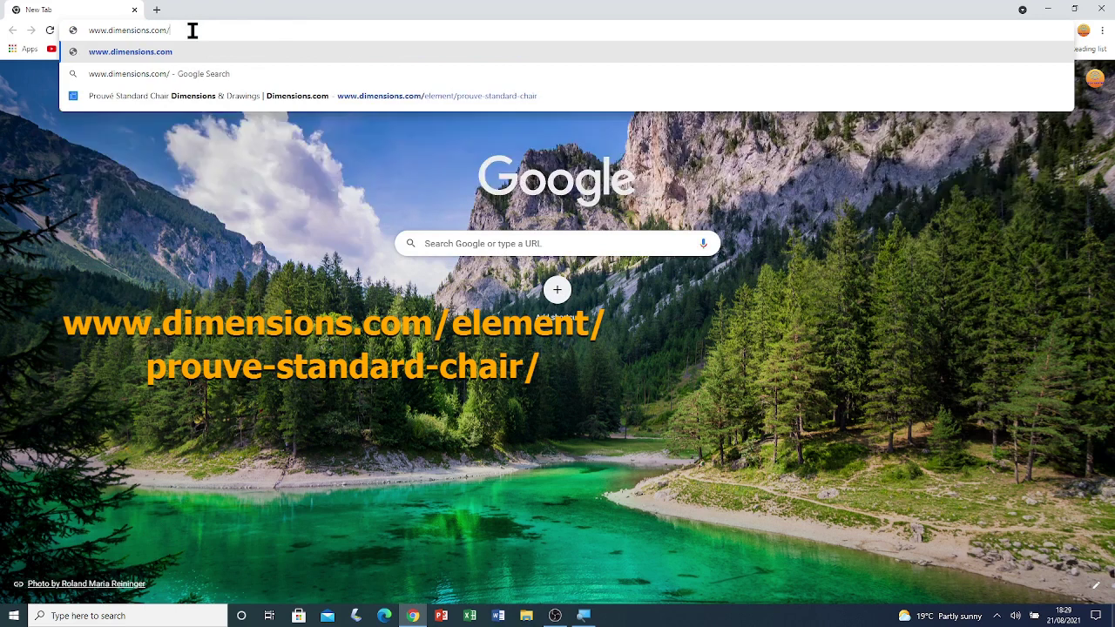
{"action": "type", "text": "e"}
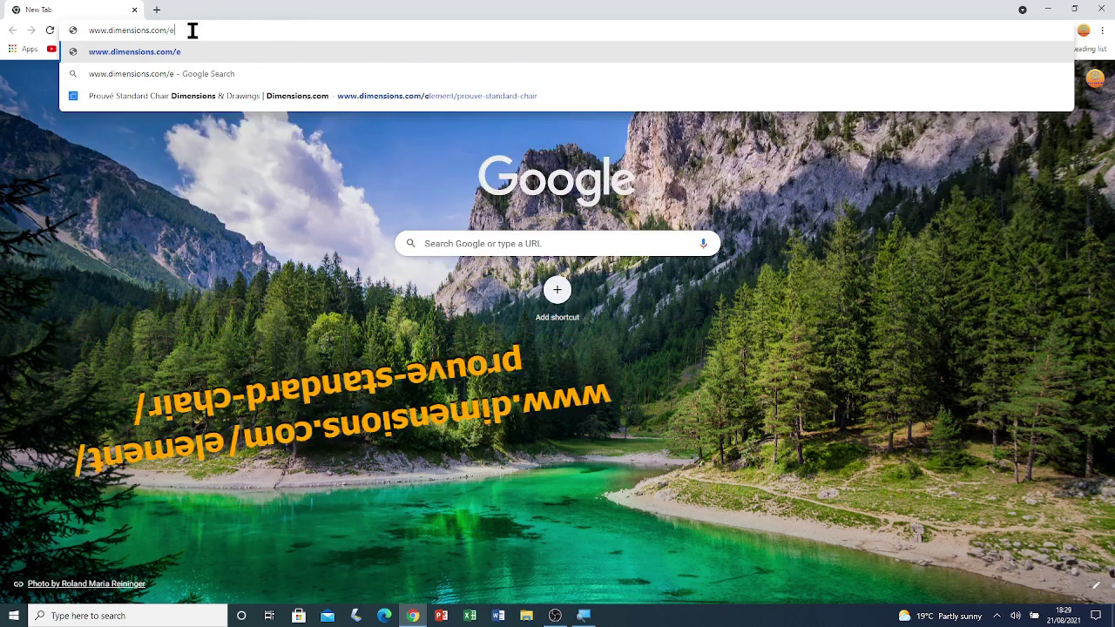
{"action": "type", "text": "lement"}
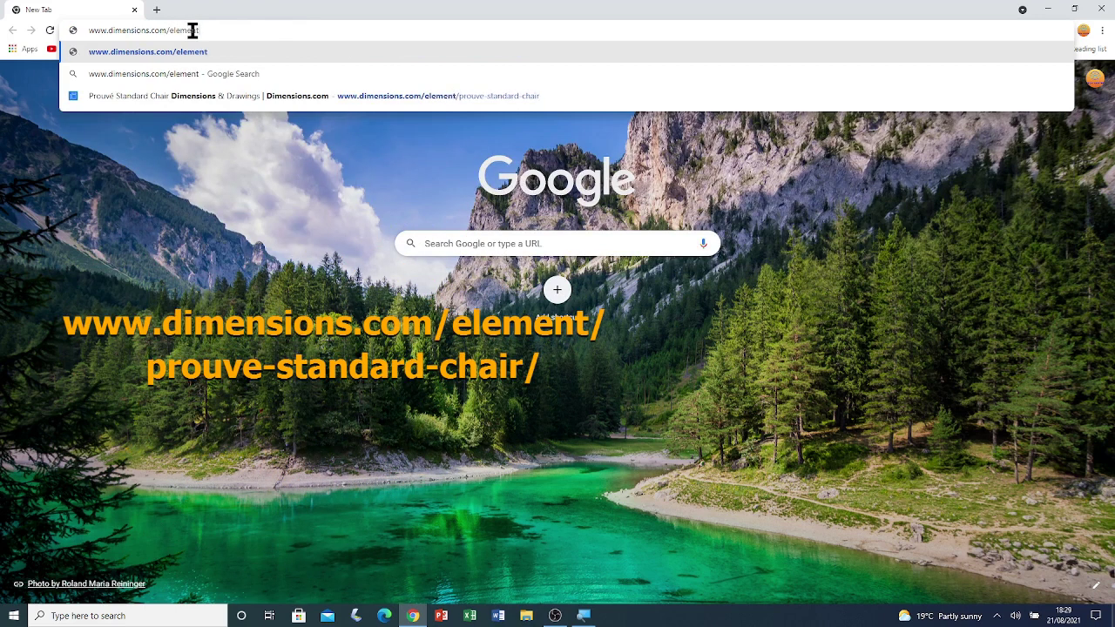
{"action": "type", "text": "/"}
{"action": "type", "text": "pr"}
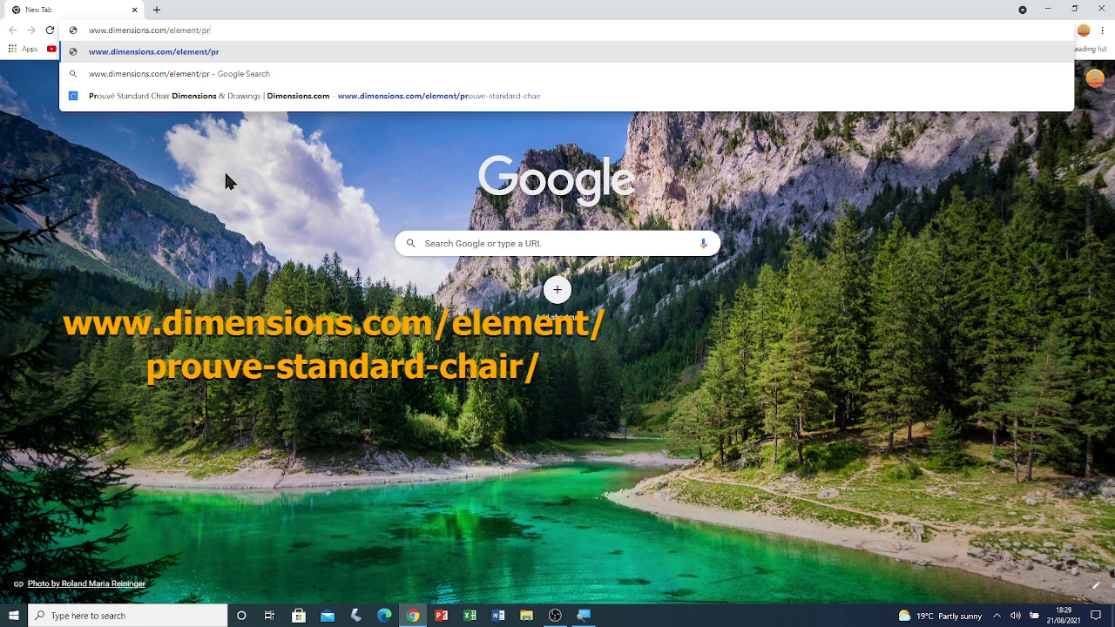
{"action": "type", "text": "ouve"}
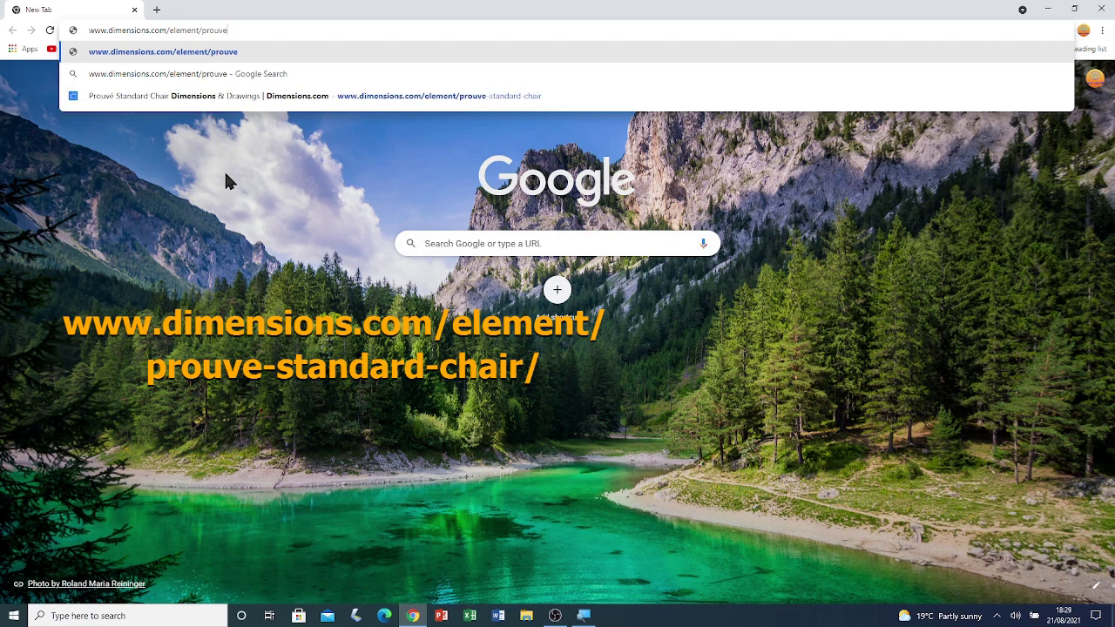
{"action": "type", "text": "-standard-ch"}
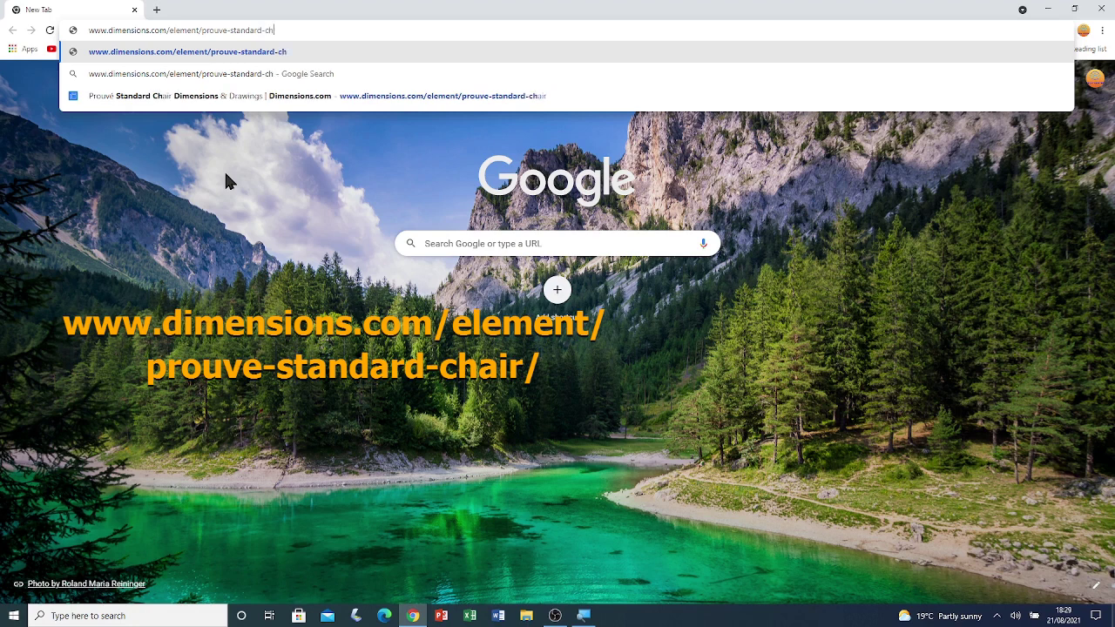
{"action": "type", "text": "air/"}
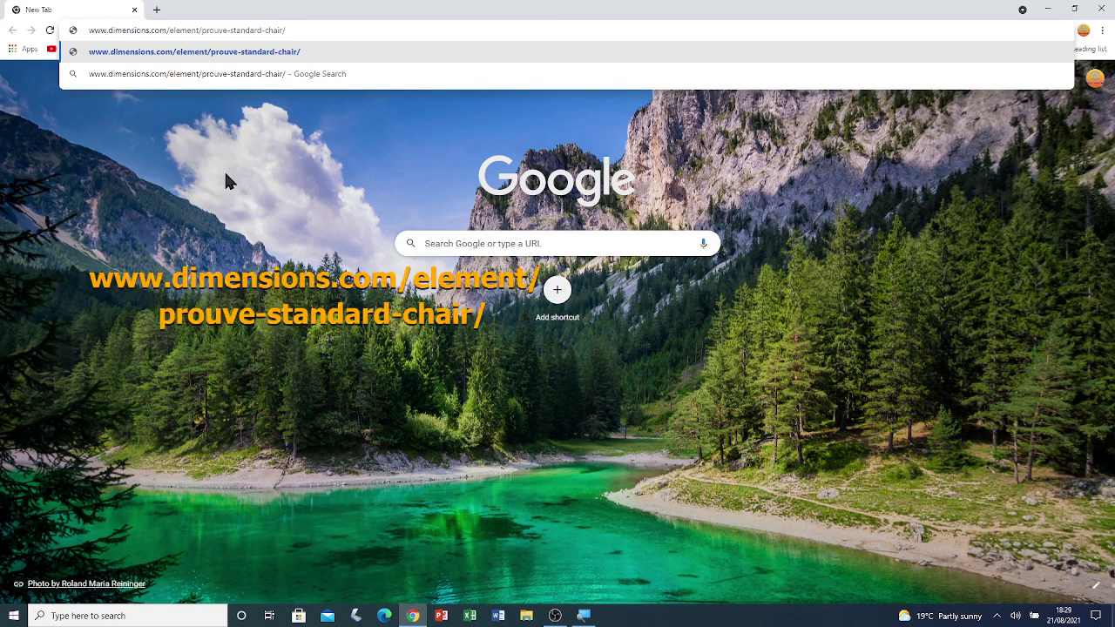
{"action": "key", "text": "Return"}
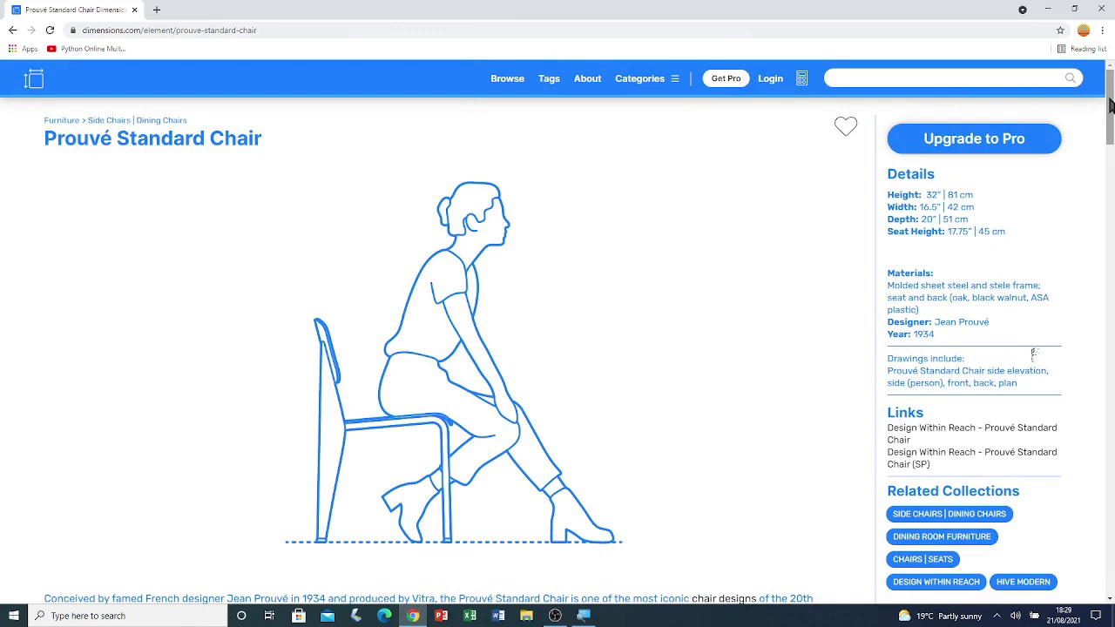
Save the Prouvé Standard Chair image with the side, front, back and plan views to Documents as an SVG named Chair.
{"action": "left_click_drag", "start_coordinate": [1109, 104], "coordinate": [1077, 194]}
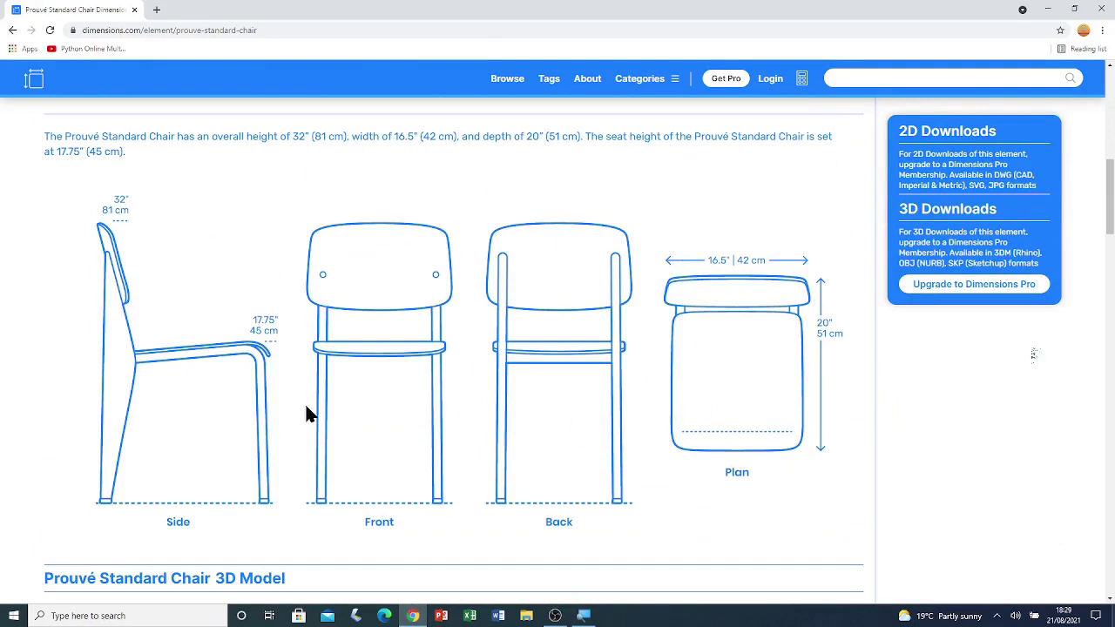
{"action": "right_click", "coordinate": [364, 315]}
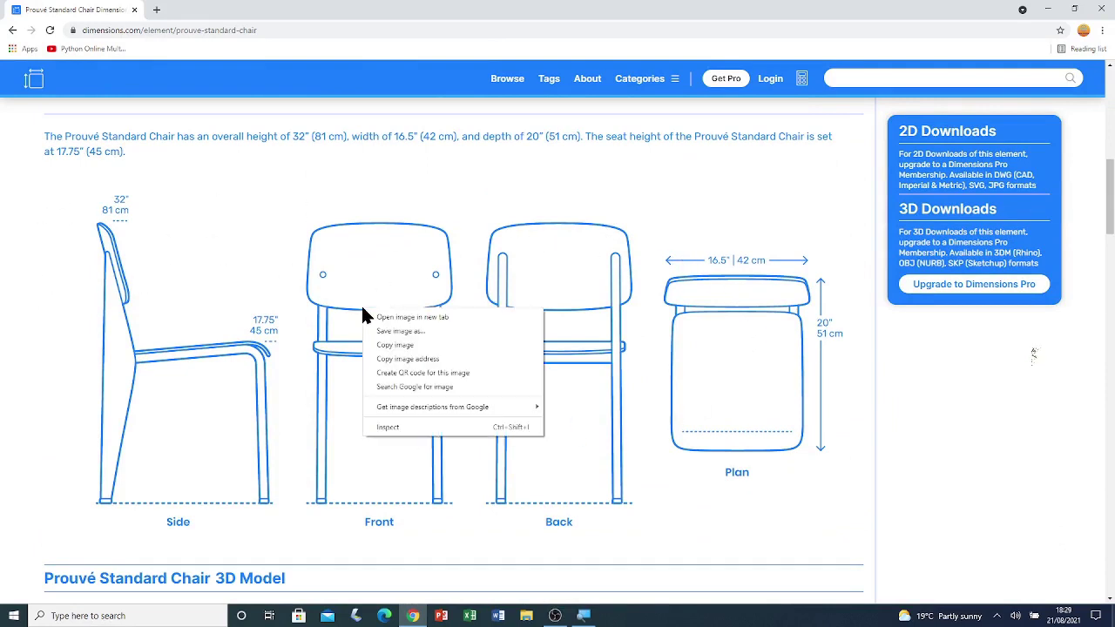
{"action": "left_click", "coordinate": [419, 331]}
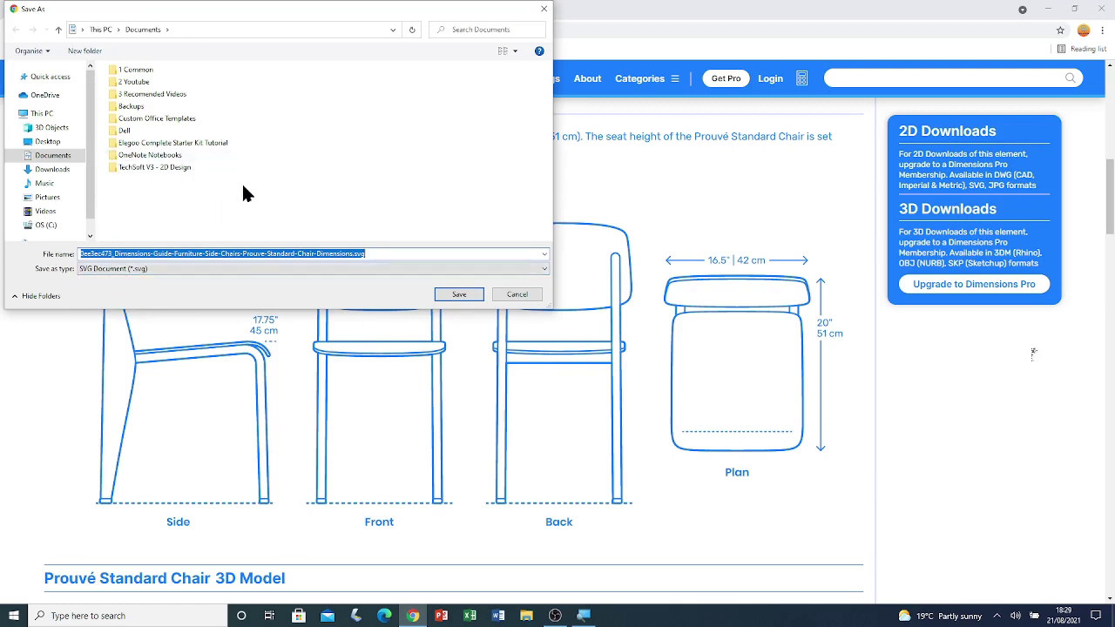
{"action": "left_click", "coordinate": [50, 114]}
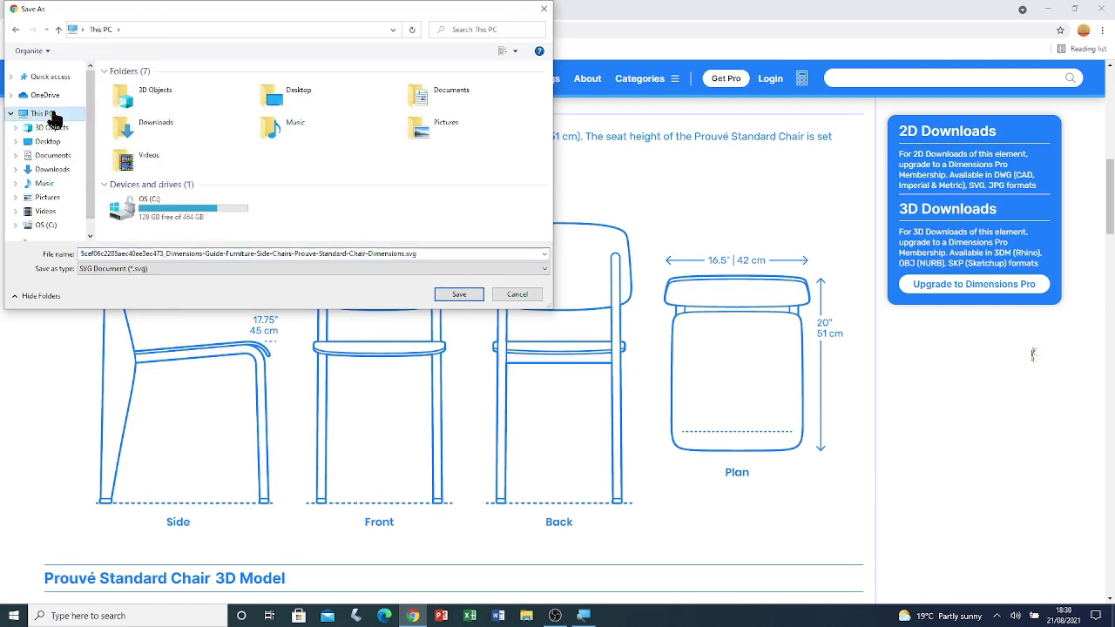
{"action": "double_click", "coordinate": [486, 88]}
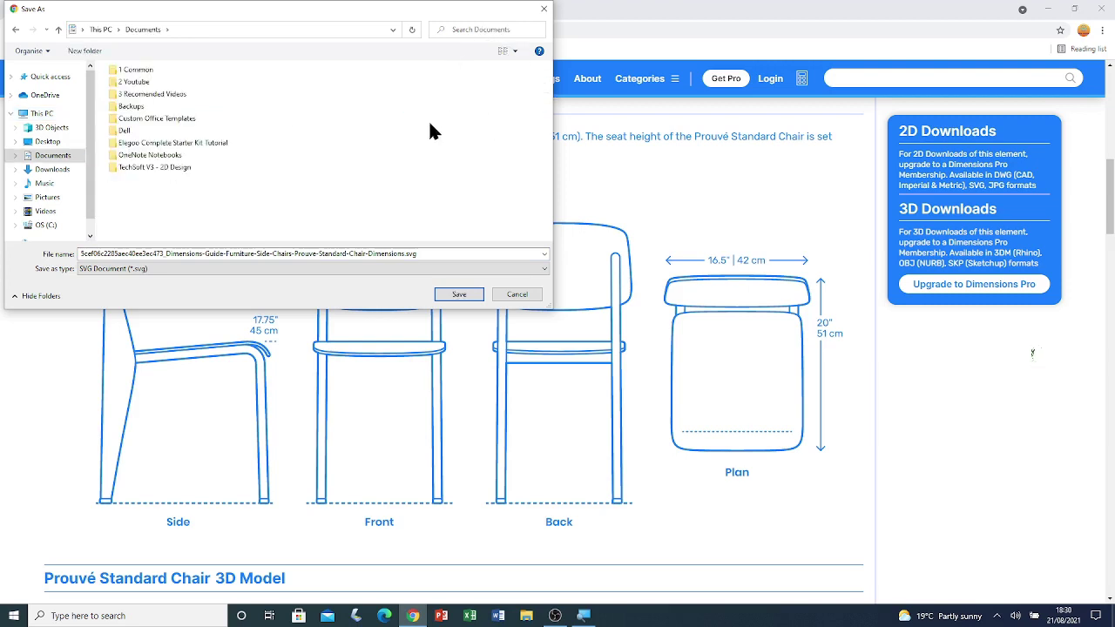
{"action": "left_click", "coordinate": [241, 254]}
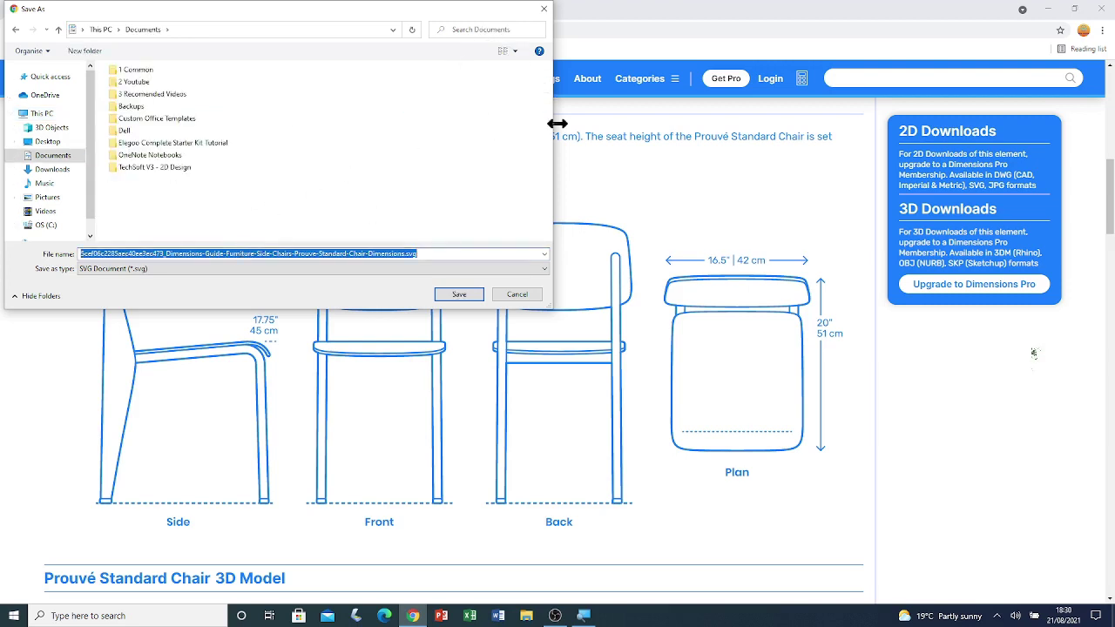
{"action": "type", "text": "Chair"}
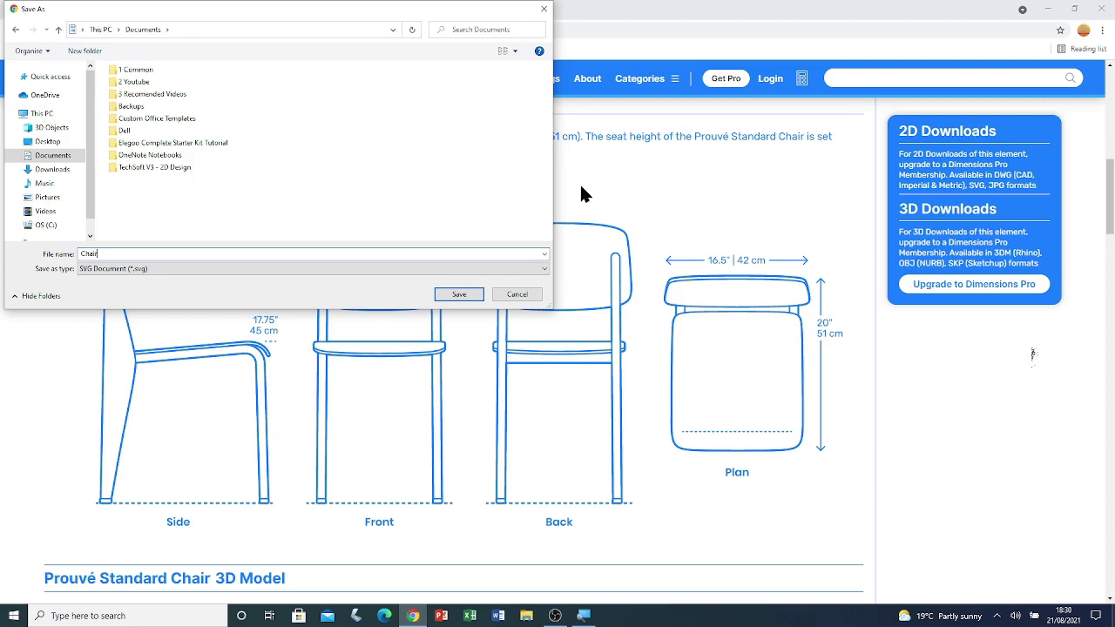
{"action": "left_click", "coordinate": [460, 295]}
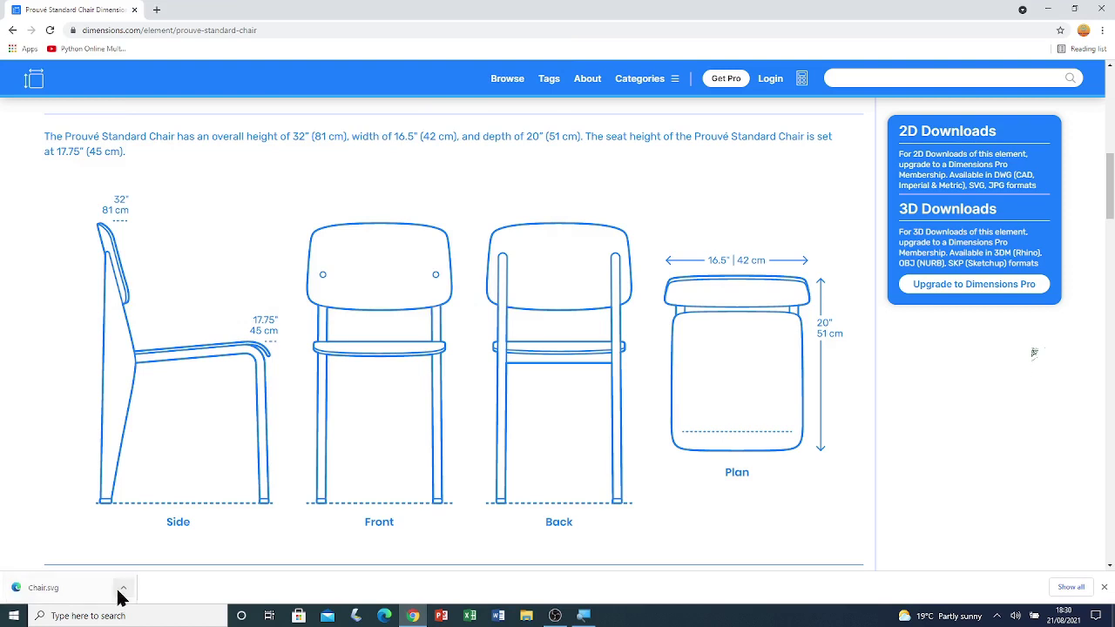
{"action": "left_click", "coordinate": [158, 11]}
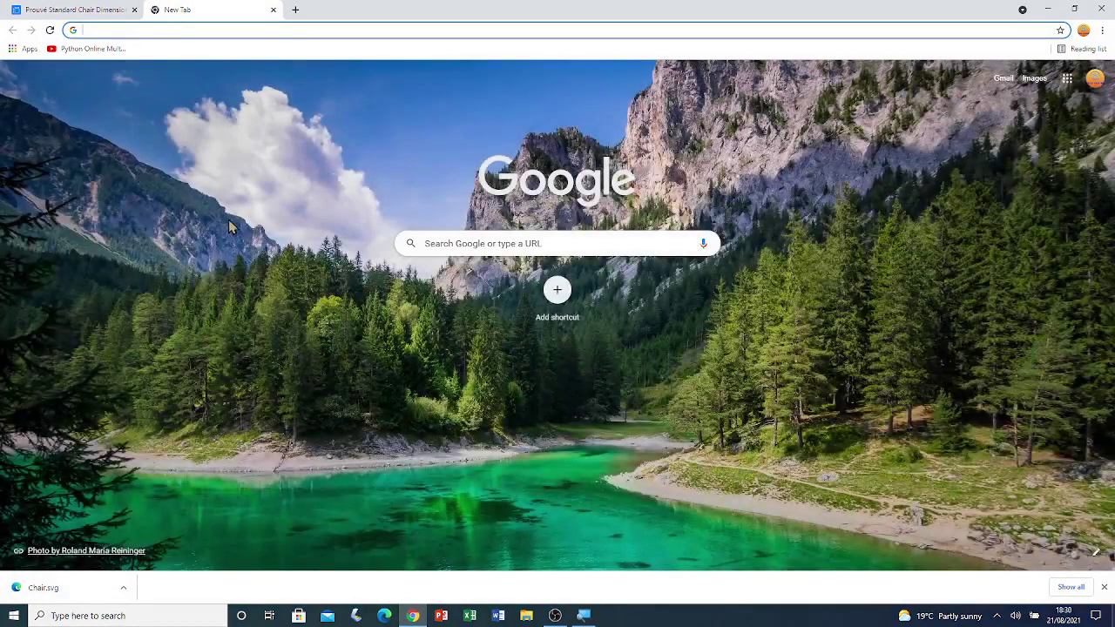
{"action": "type", "text": "www."}
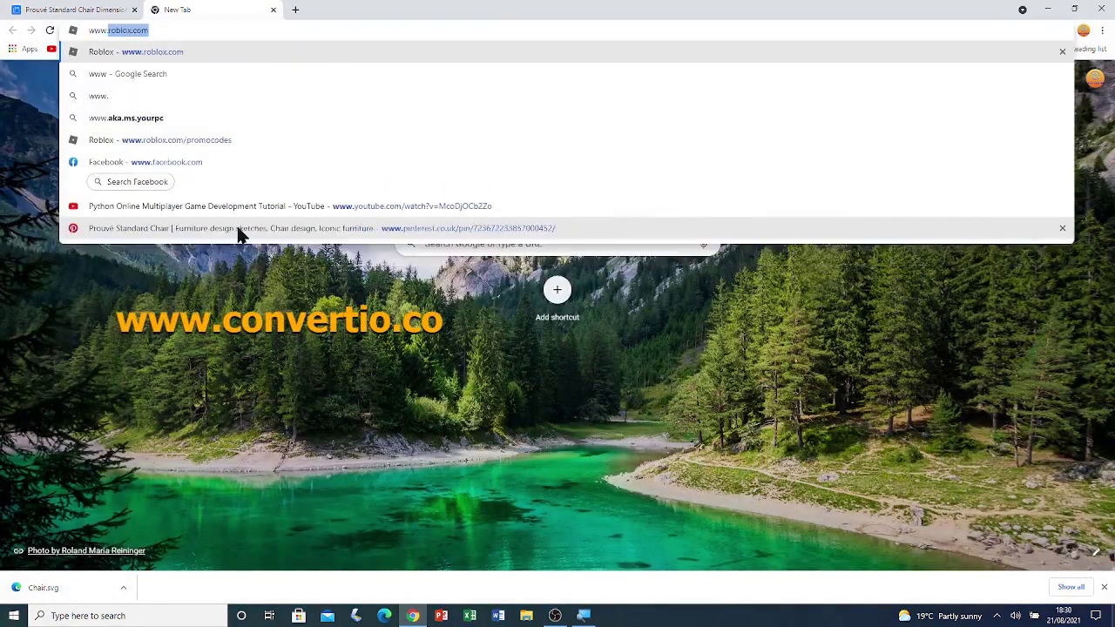
{"action": "type", "text": "convertio"}
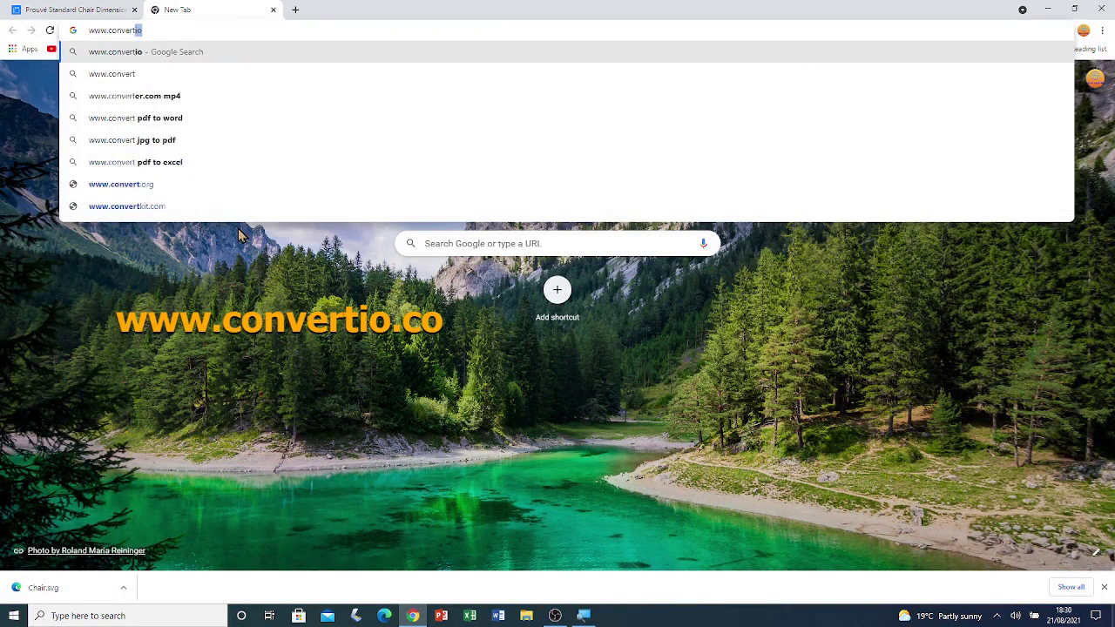
{"action": "type", "text": ".co"}
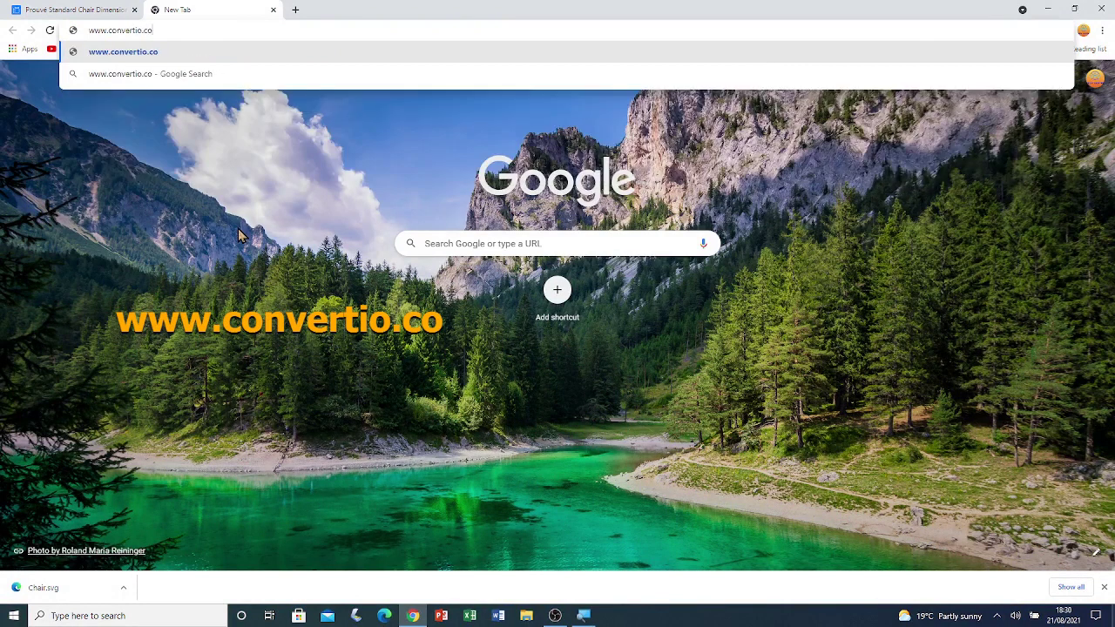
{"action": "key", "text": "Return"}
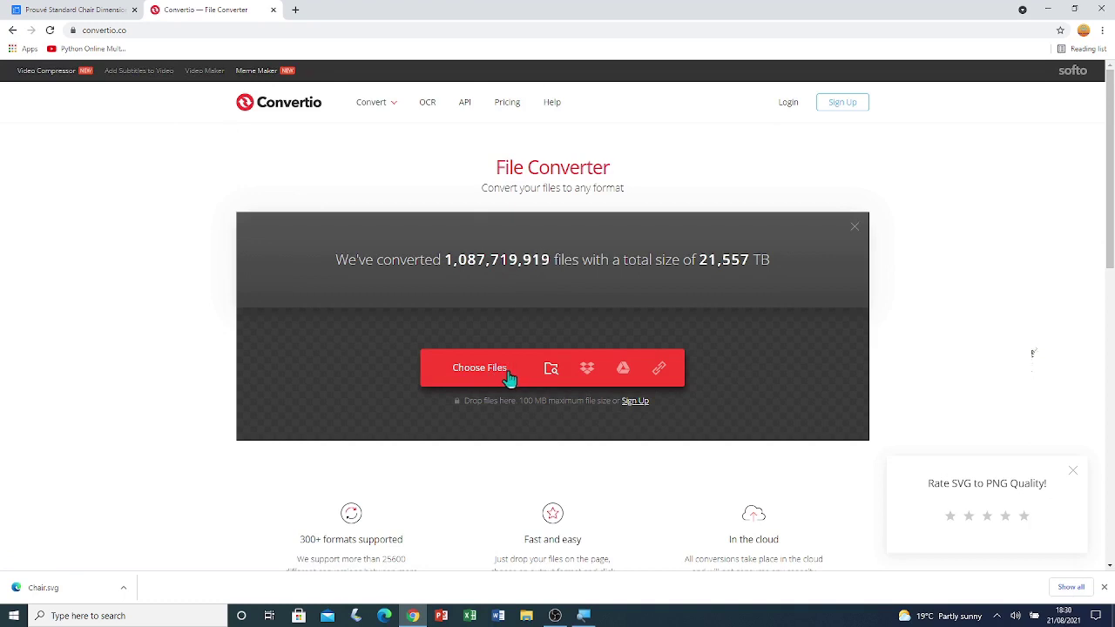
Choose Chair.svg from the Documents folder as the file to convert.
{"action": "left_click", "coordinate": [481, 370]}
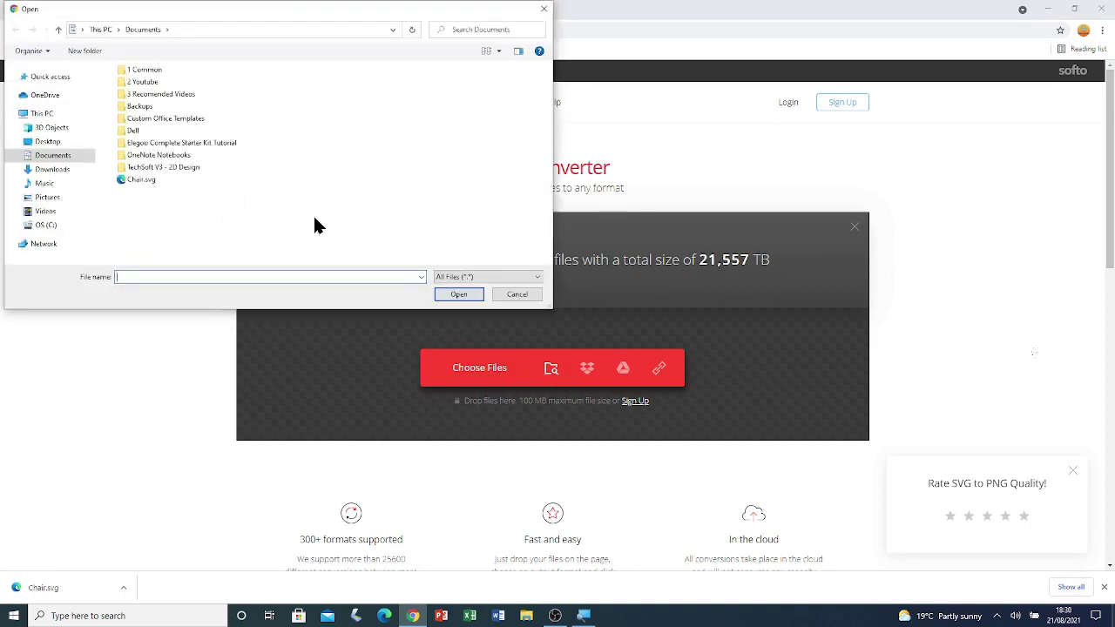
{"action": "left_click", "coordinate": [77, 114]}
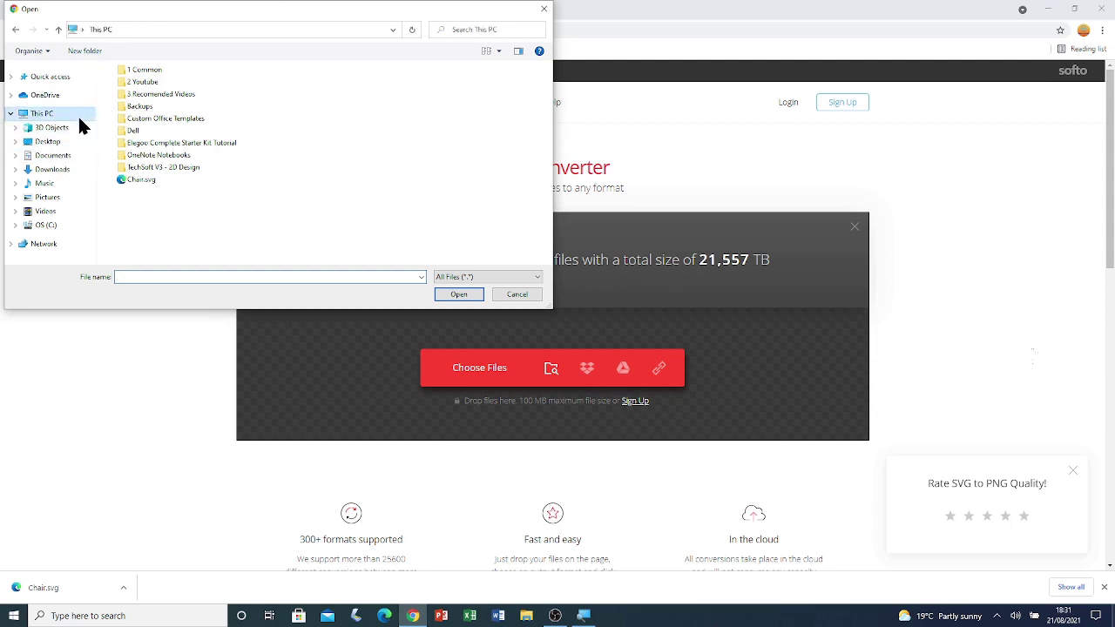
{"action": "left_click", "coordinate": [460, 96]}
{"action": "double_click", "coordinate": [460, 96]}
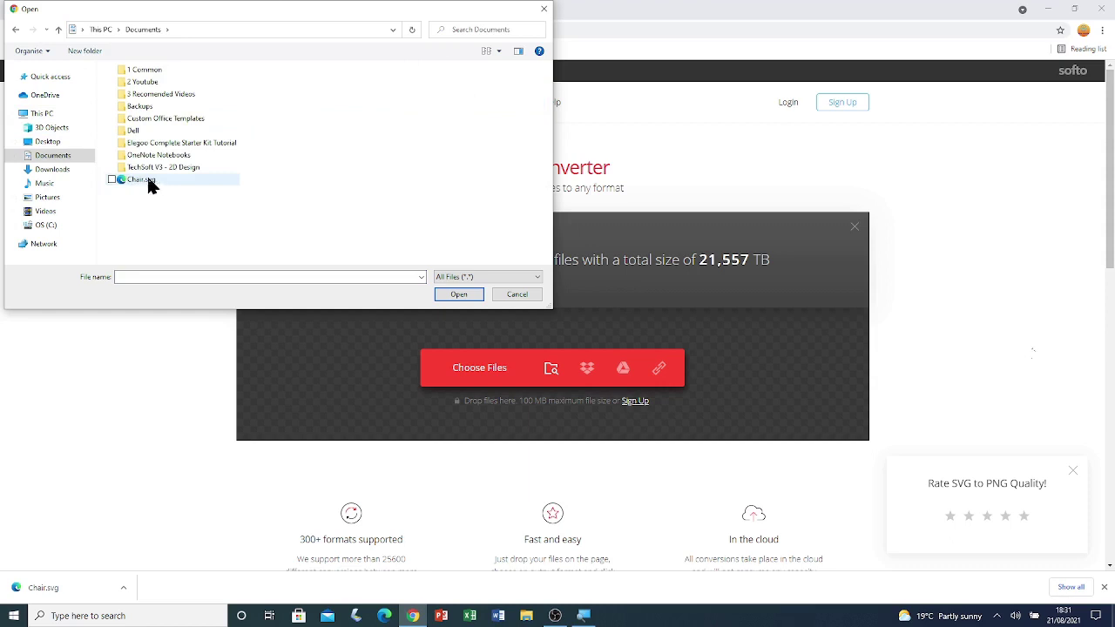
{"action": "double_click", "coordinate": [151, 181]}
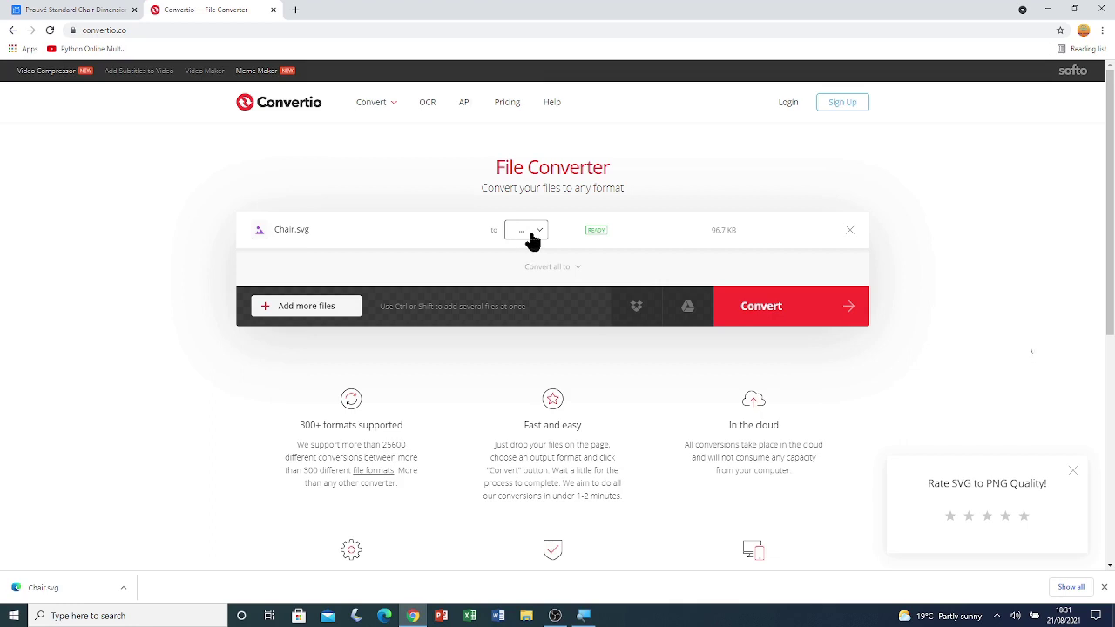
Convert Chair.svg to the PNG image format, download the result and close the browser.
{"action": "left_click", "coordinate": [533, 239]}
{"action": "left_click", "coordinate": [530, 303]}
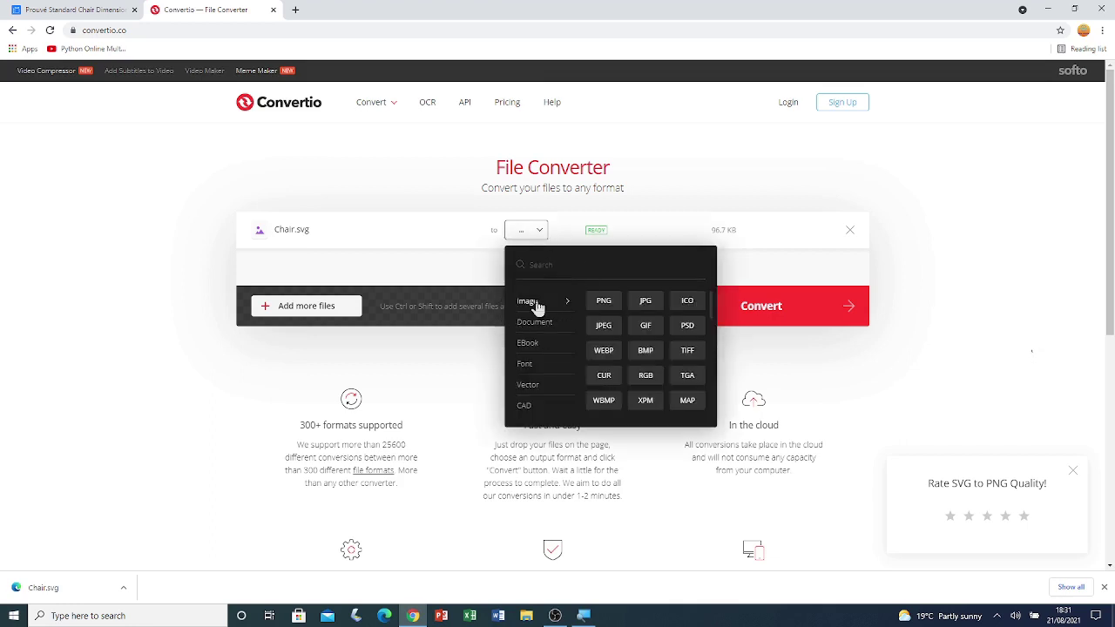
{"action": "left_click", "coordinate": [603, 302]}
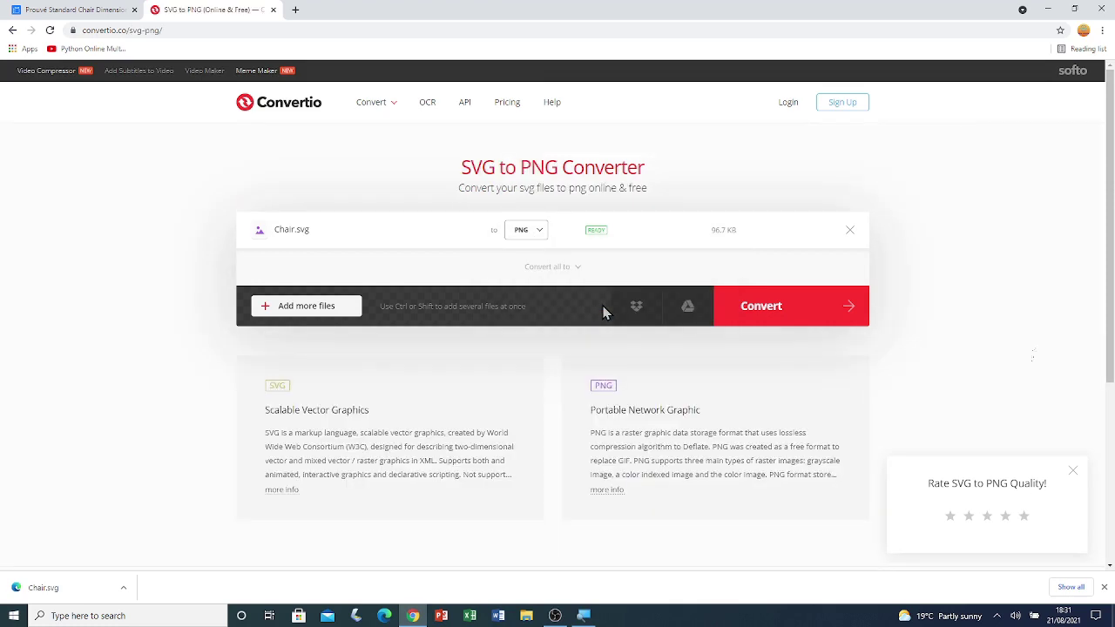
{"action": "left_click", "coordinate": [767, 317]}
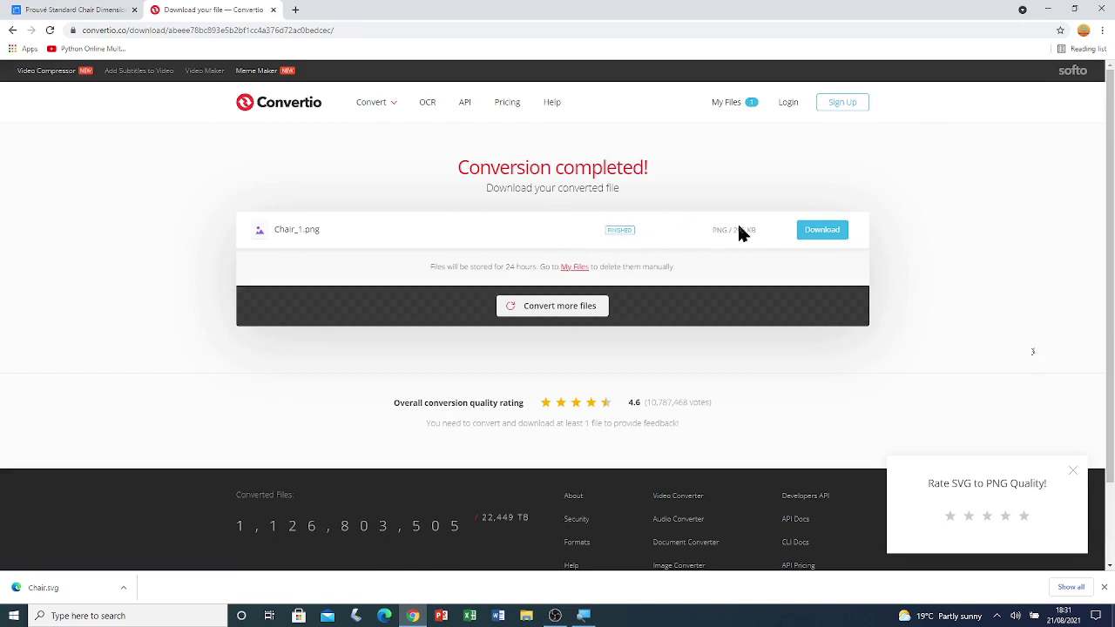
{"action": "left_click", "coordinate": [824, 241]}
{"action": "left_click", "coordinate": [1100, 8]}
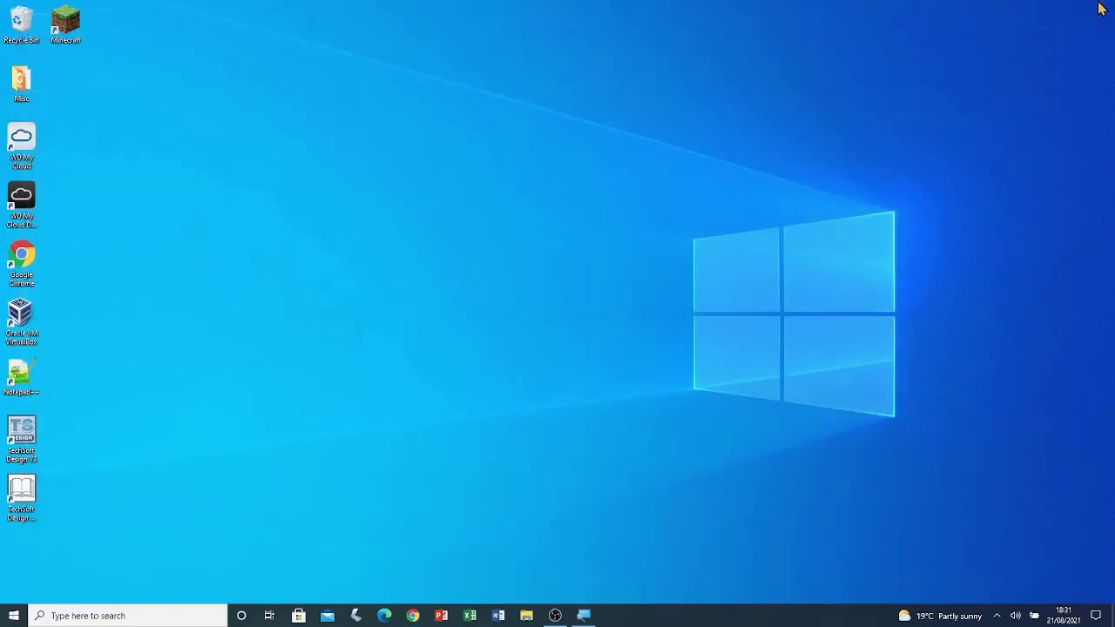
Open the Downloads folder in File Explorer and rename Chair_1.png to Chair.png.
{"action": "left_click", "coordinate": [526, 616]}
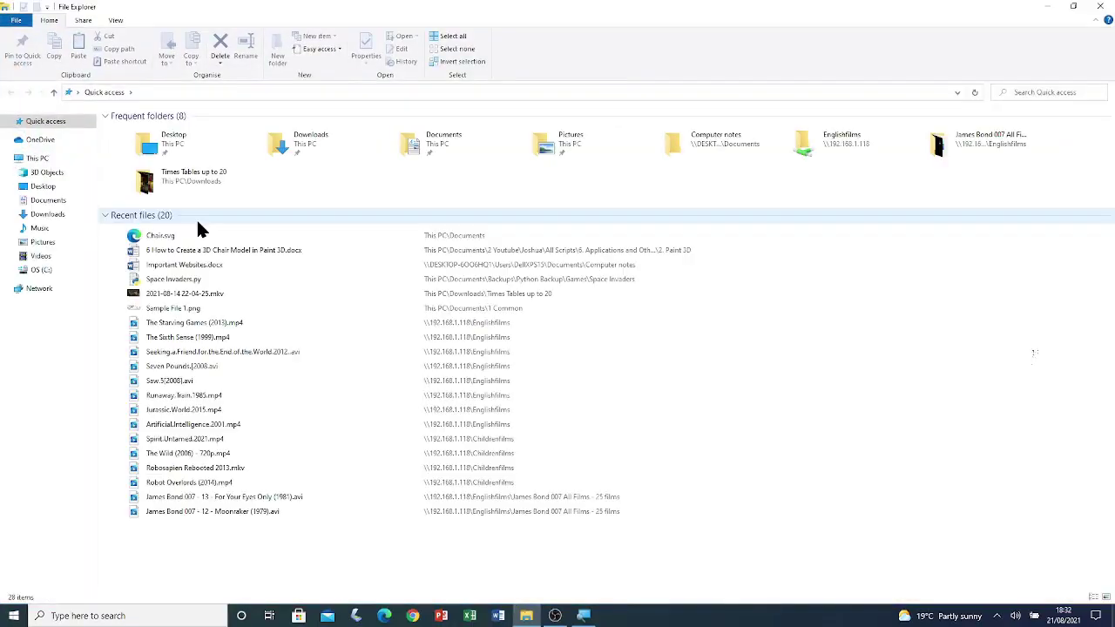
{"action": "left_click", "coordinate": [38, 161]}
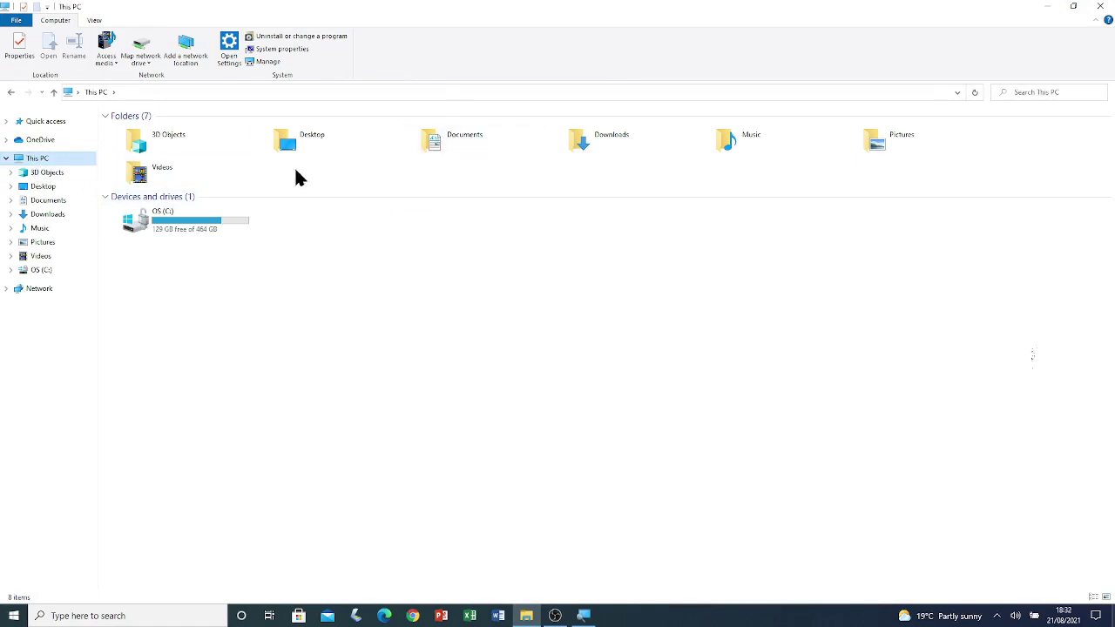
{"action": "double_click", "coordinate": [638, 139]}
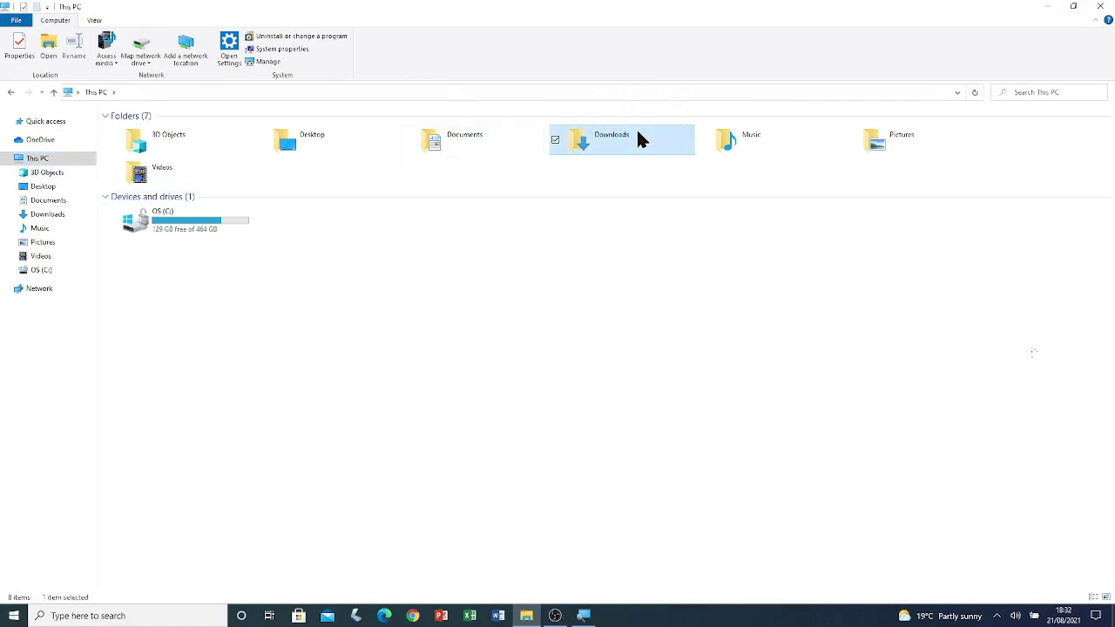
{"action": "left_click", "coordinate": [214, 144]}
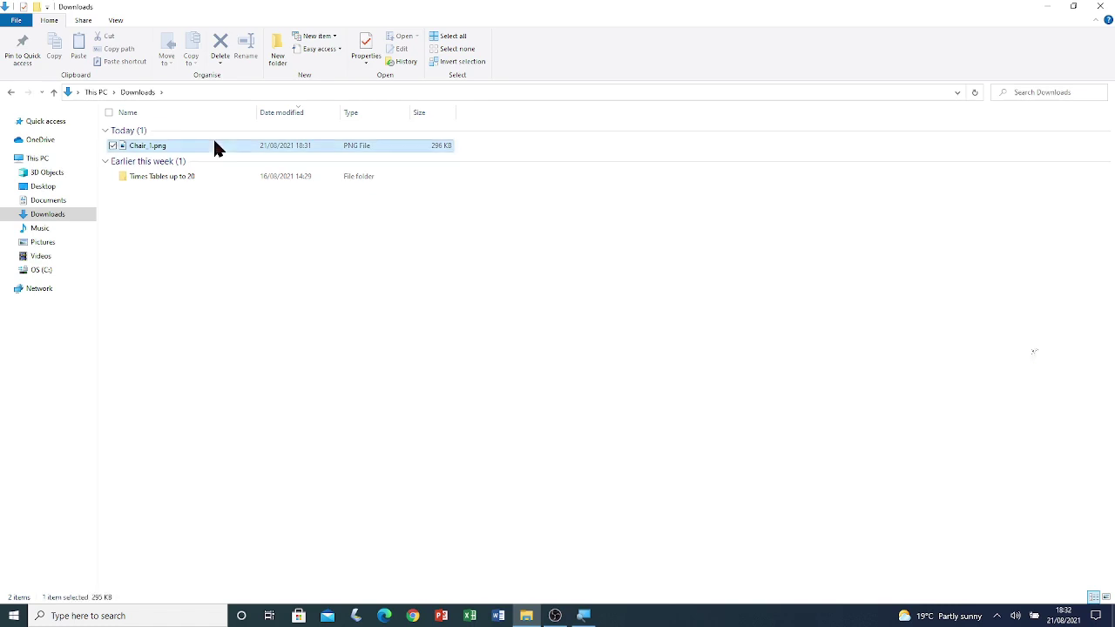
{"action": "left_click", "coordinate": [136, 150]}
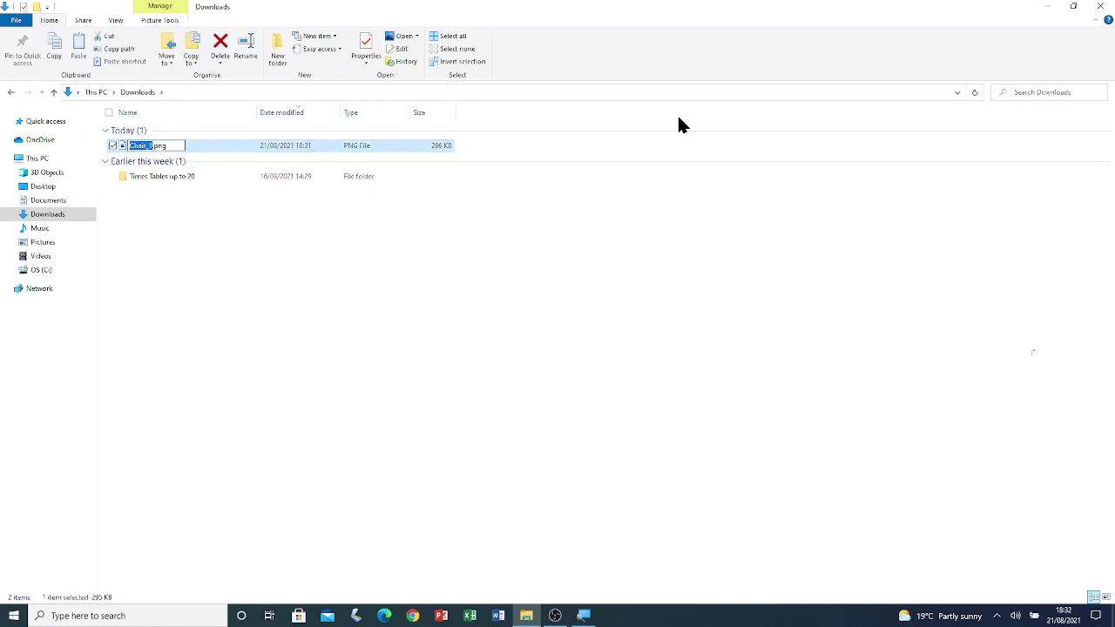
{"action": "type", "text": "Chair"}
{"action": "left_click", "coordinate": [347, 250]}
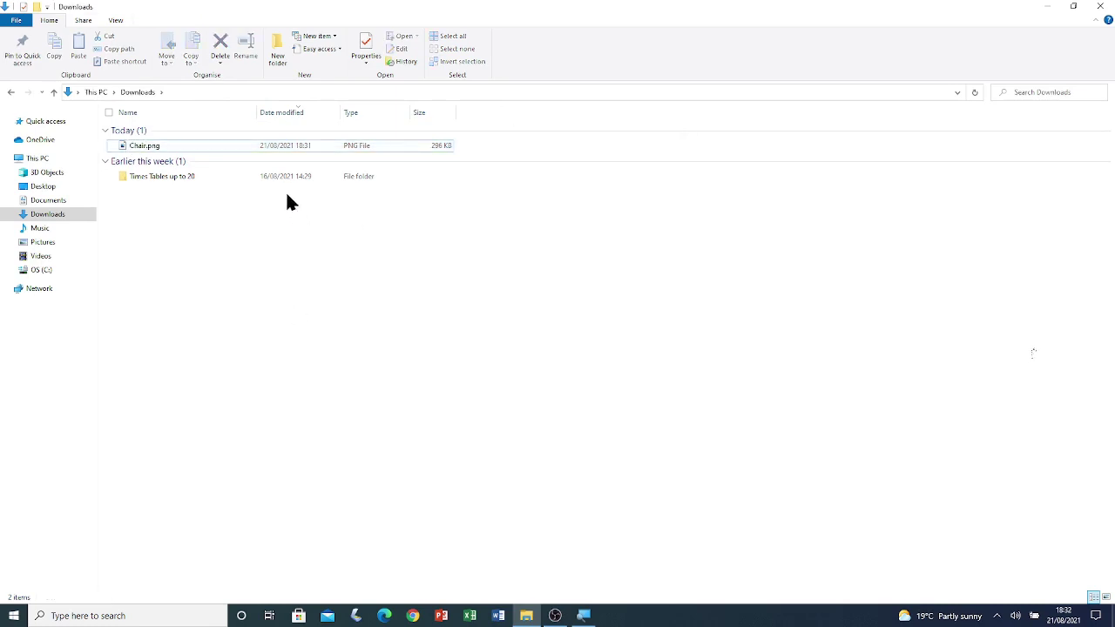
Copy Chair.png from the Downloads folder and go to the Documents folder.
{"action": "left_click", "coordinate": [199, 147]}
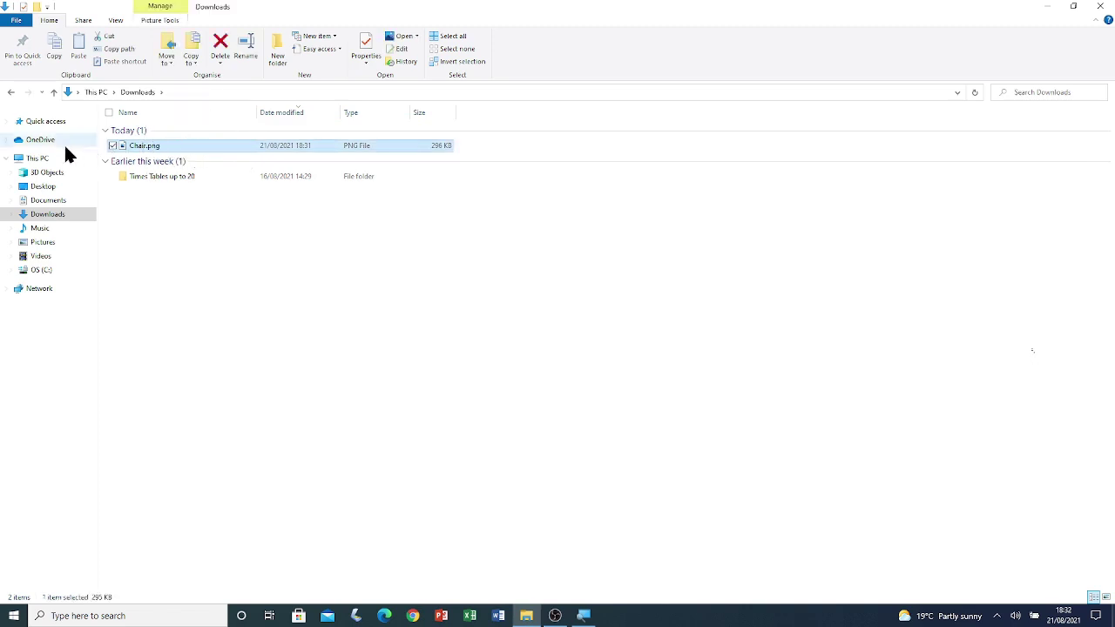
{"action": "left_click", "coordinate": [53, 49]}
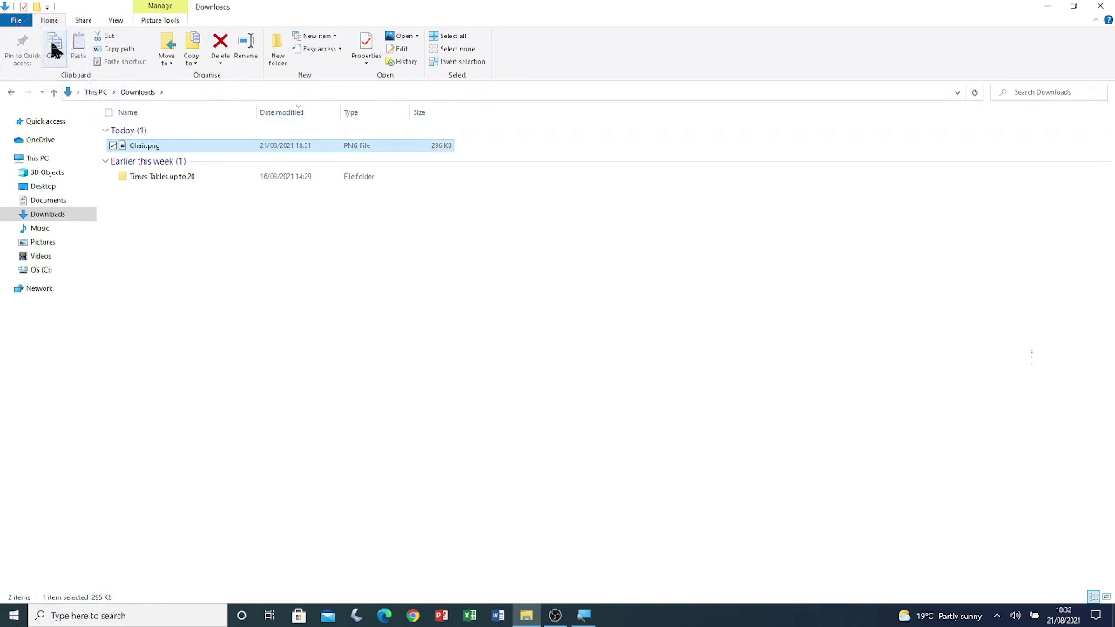
{"action": "left_click", "coordinate": [34, 162]}
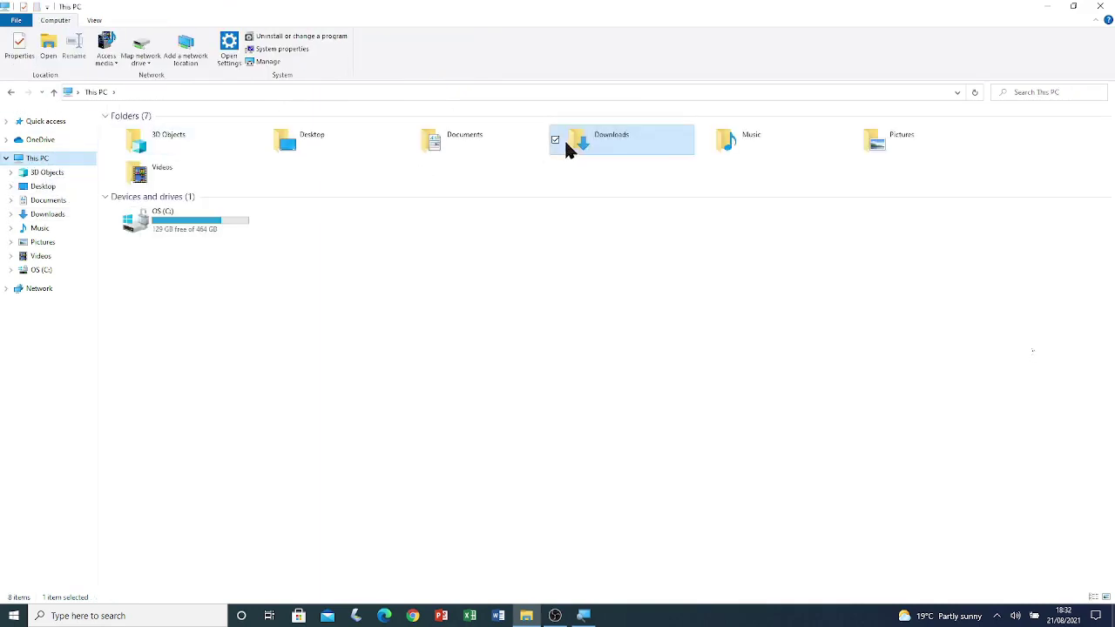
{"action": "double_click", "coordinate": [480, 137]}
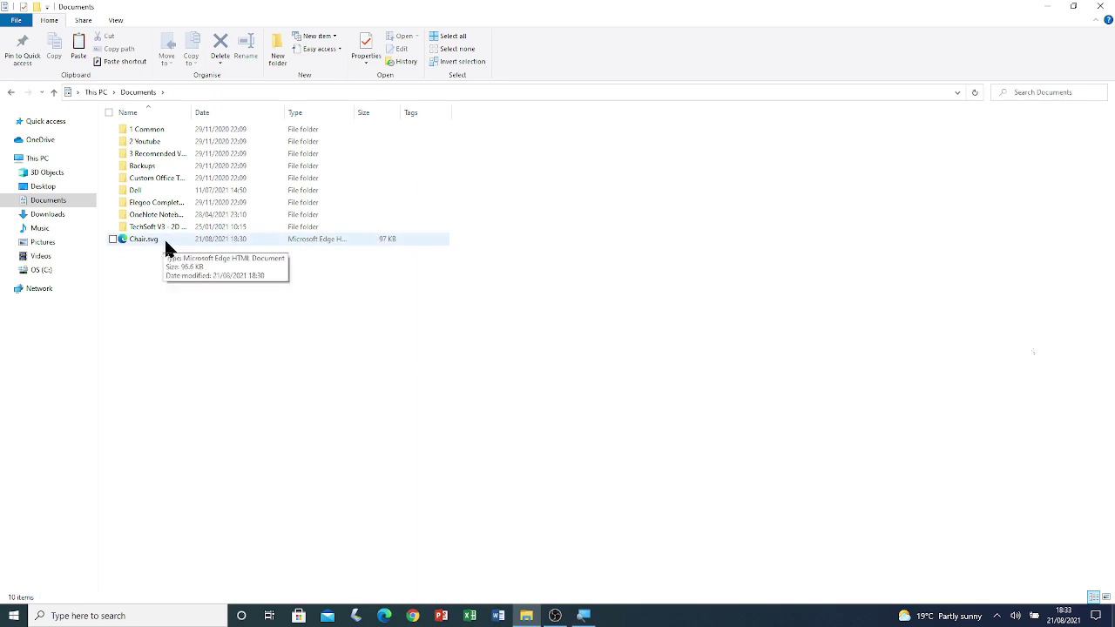
Replace Chair.svg in Documents with the copied Chair.png by deleting the SVG and pasting the PNG, and close File Explorer.
{"action": "left_click", "coordinate": [162, 242]}
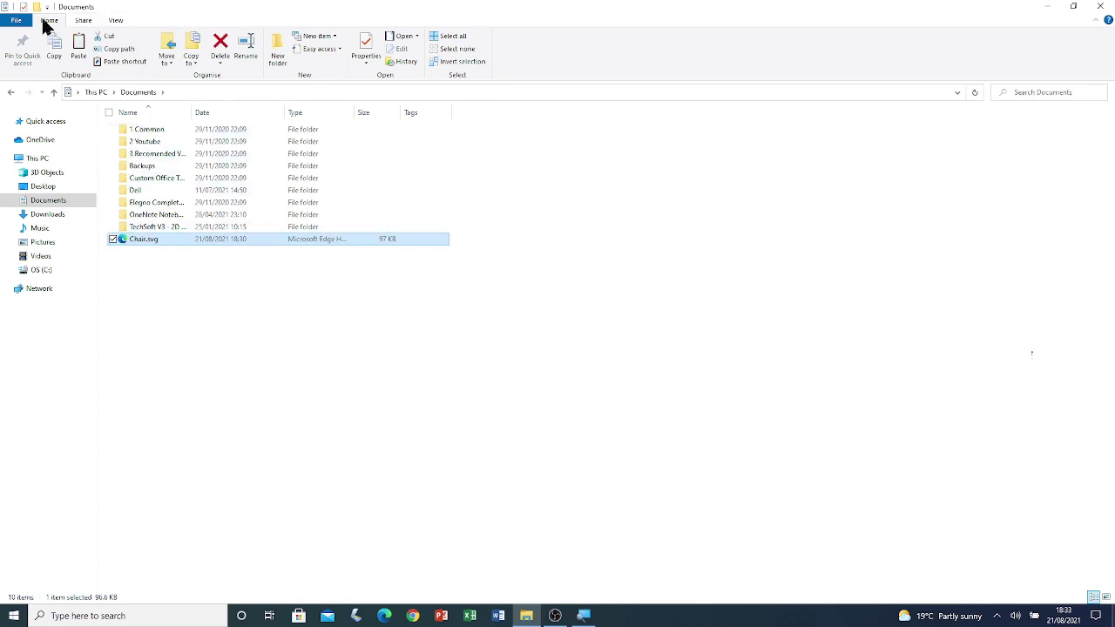
{"action": "left_click", "coordinate": [220, 48]}
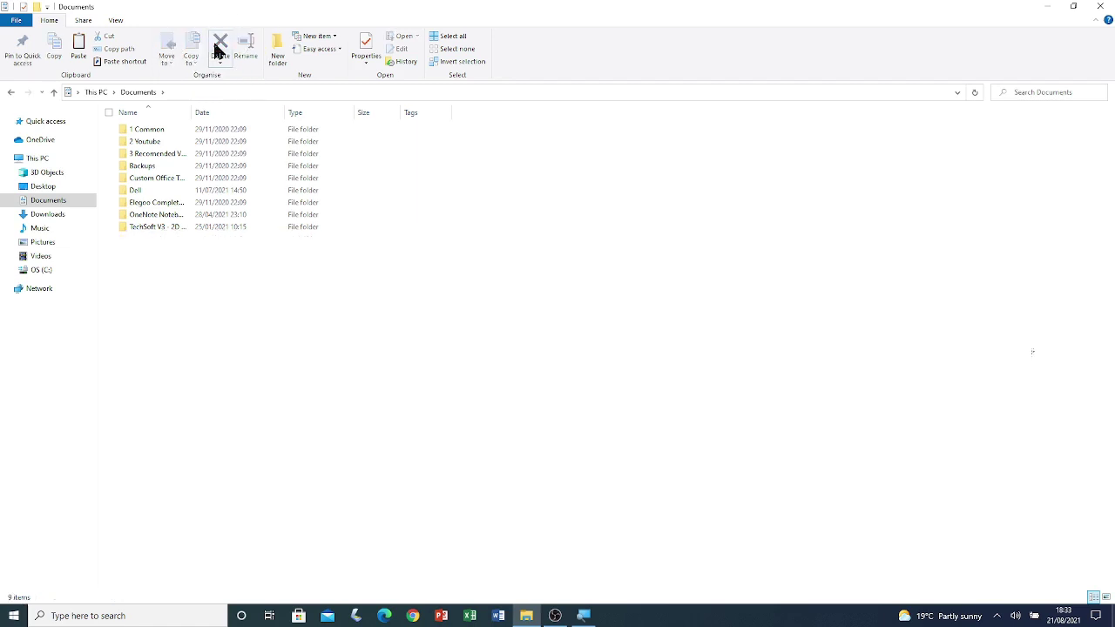
{"action": "left_click", "coordinate": [80, 45]}
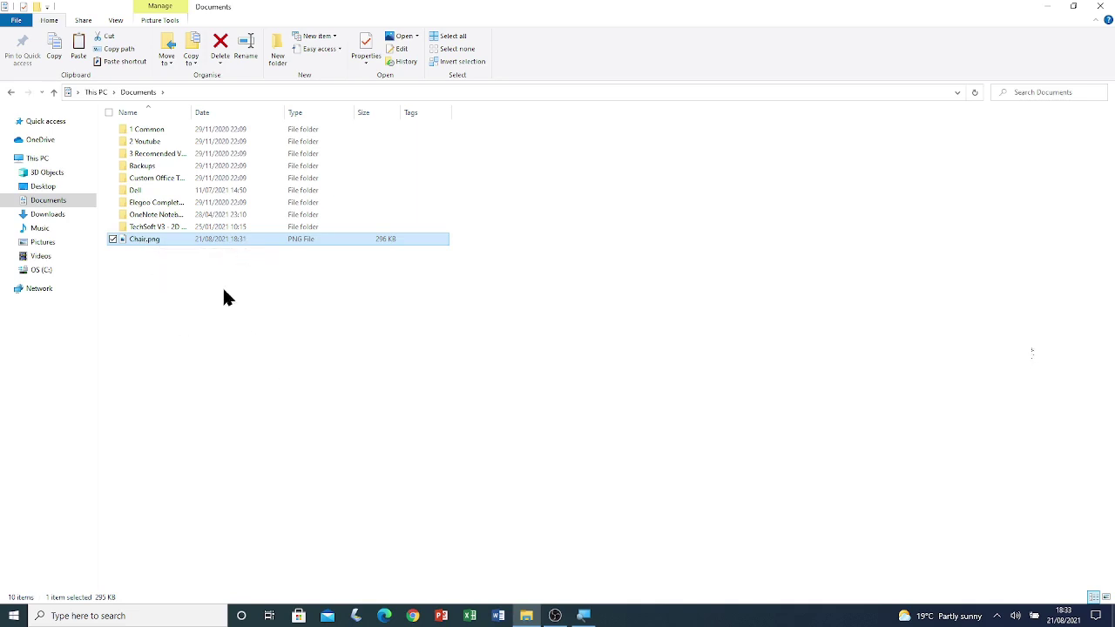
{"action": "left_click", "coordinate": [1099, 8]}
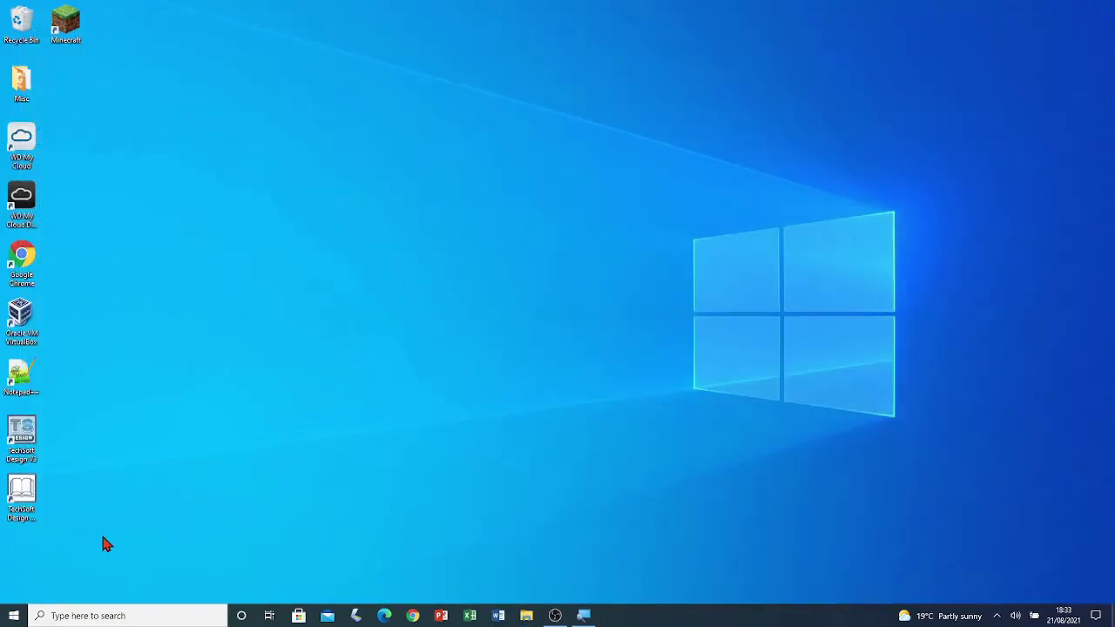
Launch Paint 3D and open Chair.png from the Documents folder.
{"action": "left_click", "coordinate": [14, 616]}
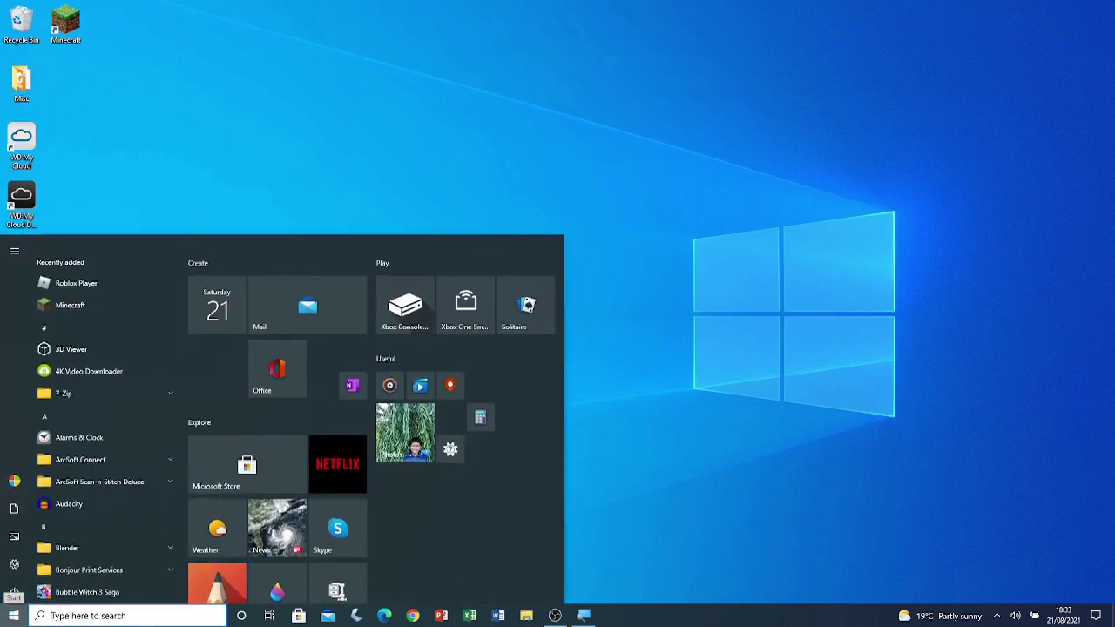
{"action": "scroll", "coordinate": [144, 421], "scroll_direction": "down", "scroll_amount": 10}
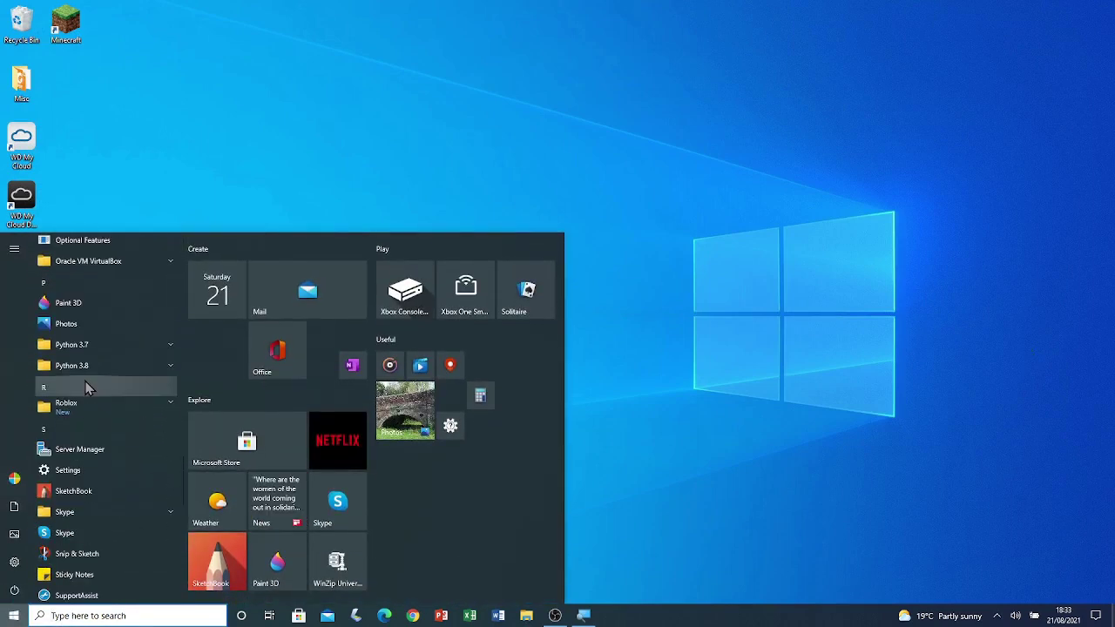
{"action": "left_click", "coordinate": [70, 305]}
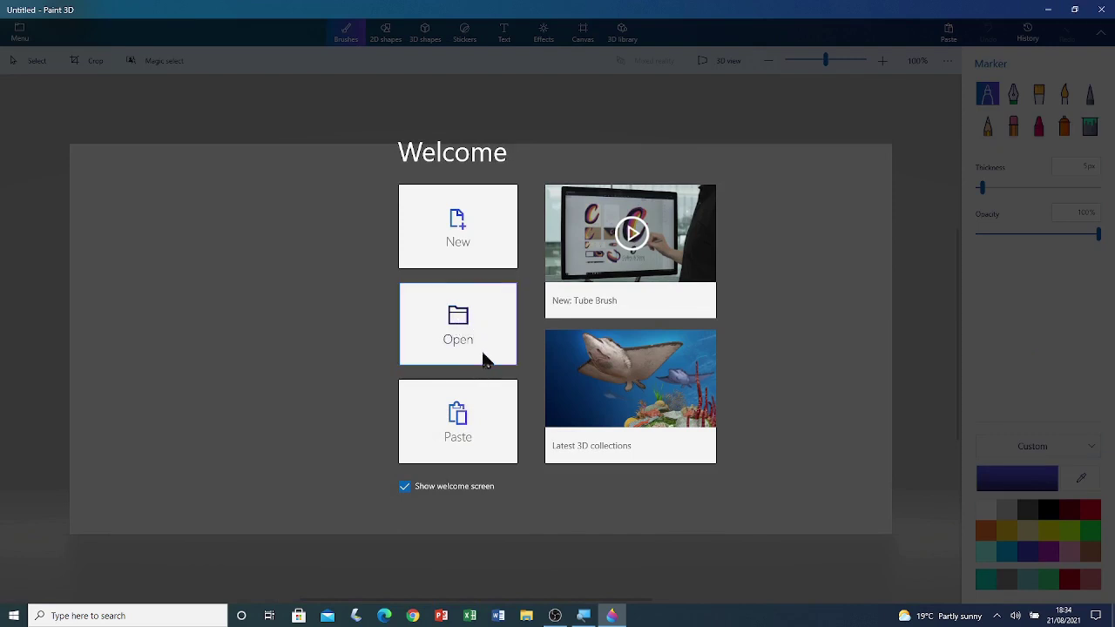
{"action": "left_click", "coordinate": [474, 323]}
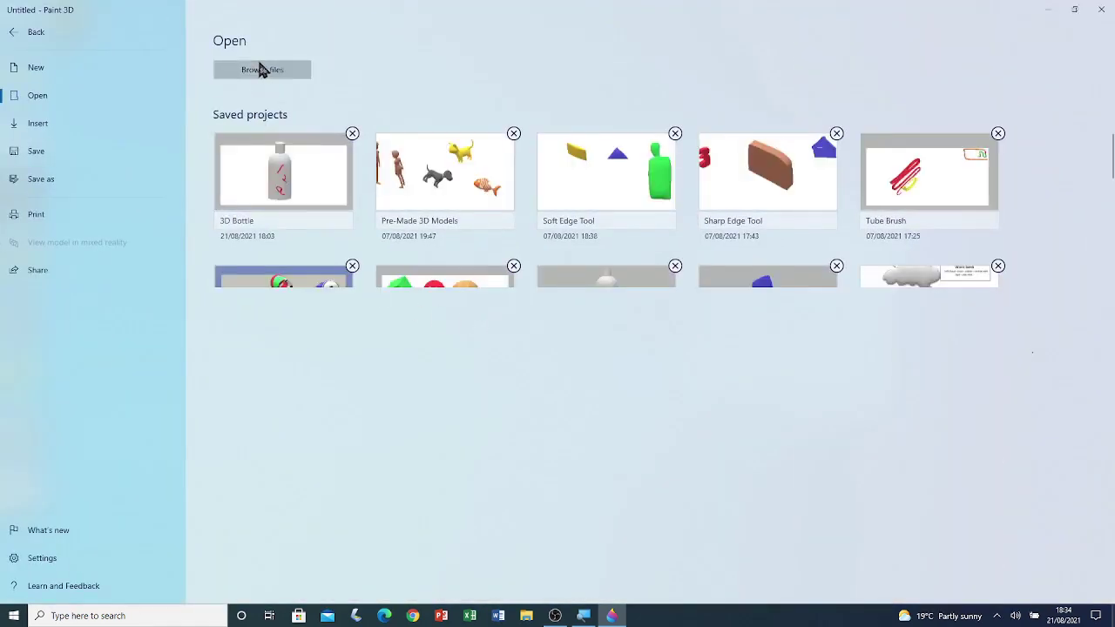
{"action": "left_click", "coordinate": [277, 83]}
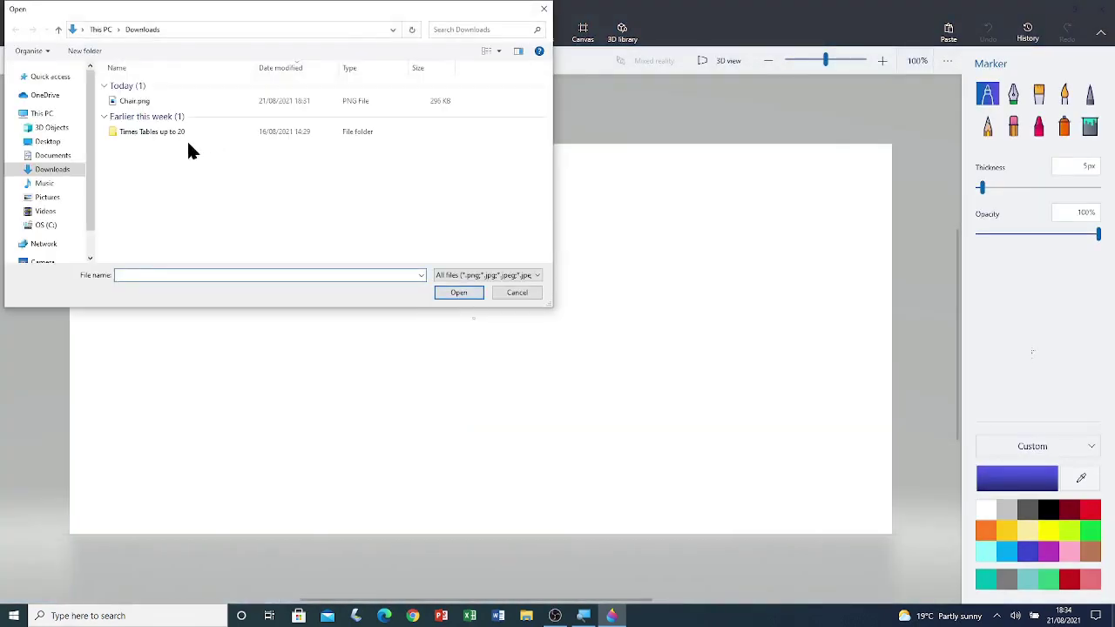
{"action": "left_click", "coordinate": [41, 114]}
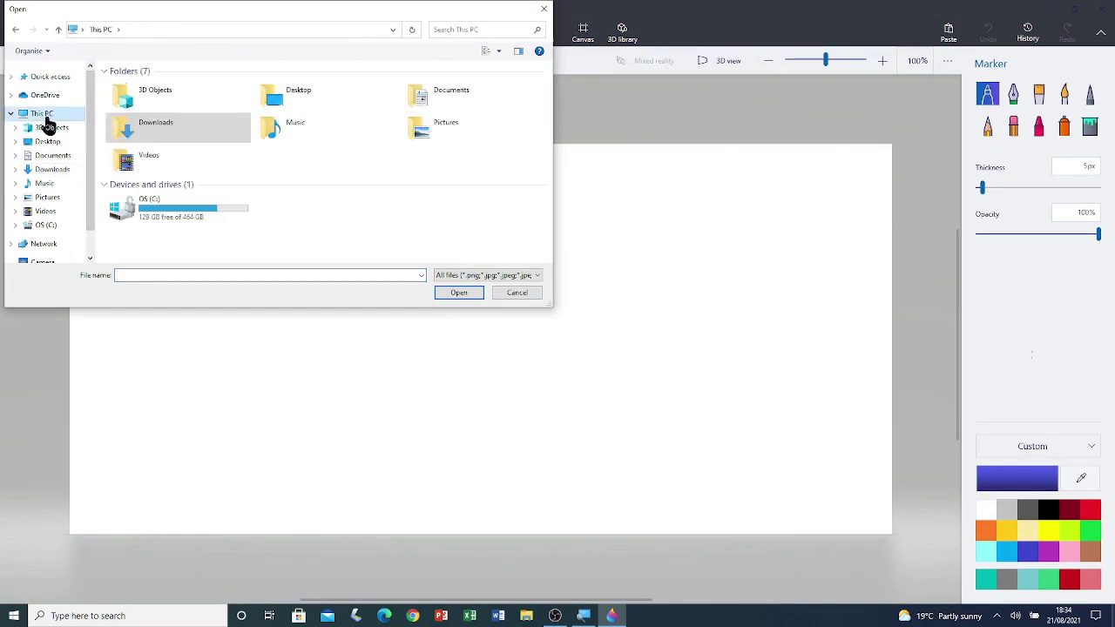
{"action": "double_click", "coordinate": [479, 96]}
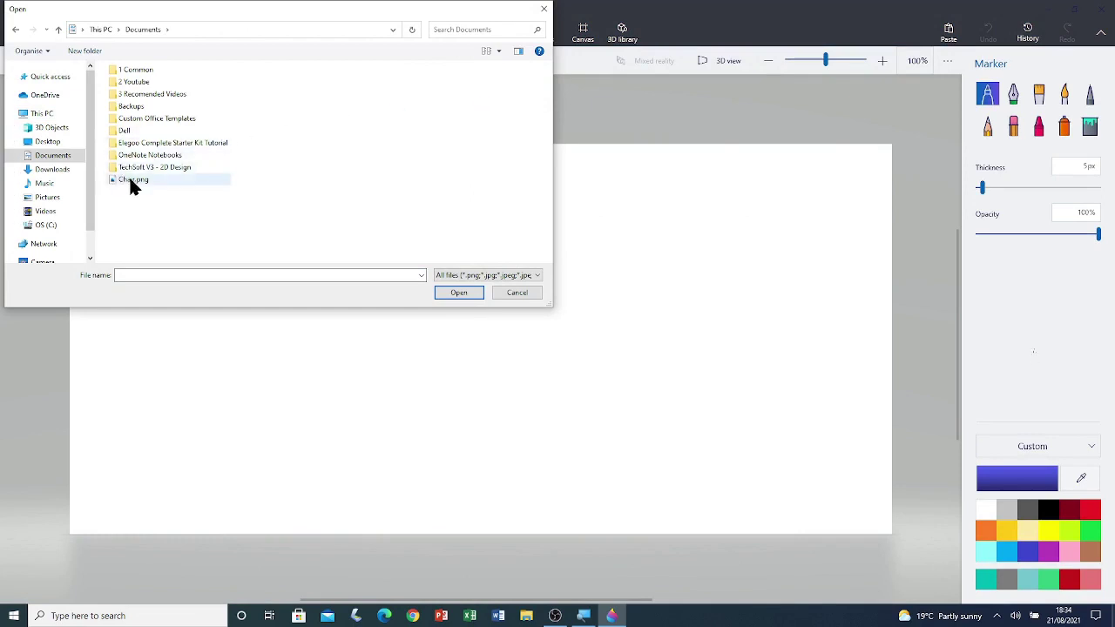
{"action": "left_click", "coordinate": [168, 184]}
{"action": "double_click", "coordinate": [168, 181]}
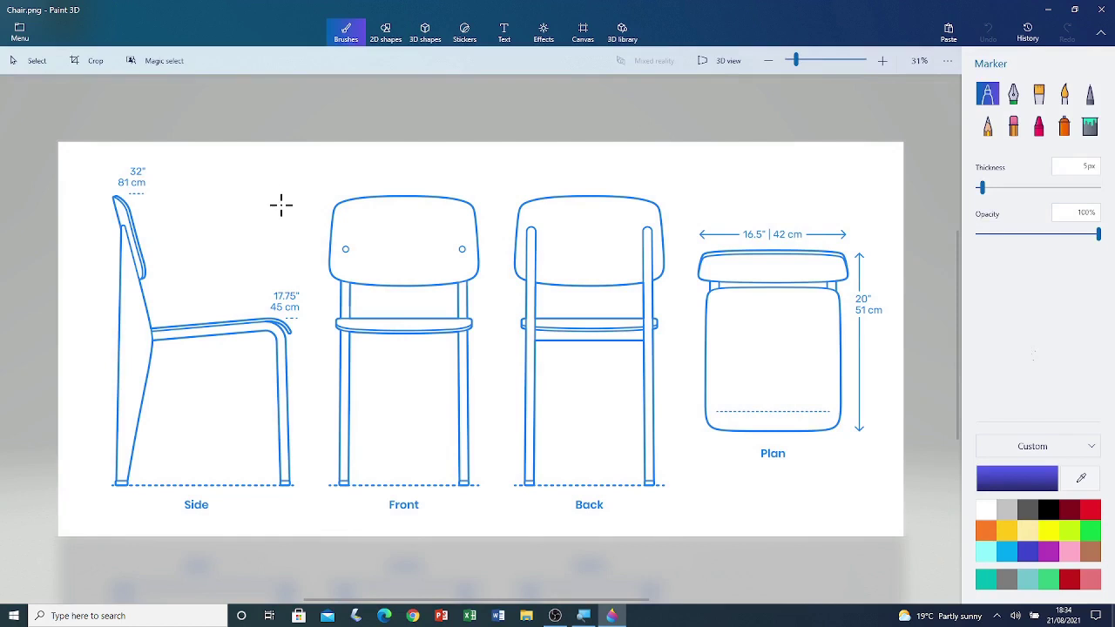
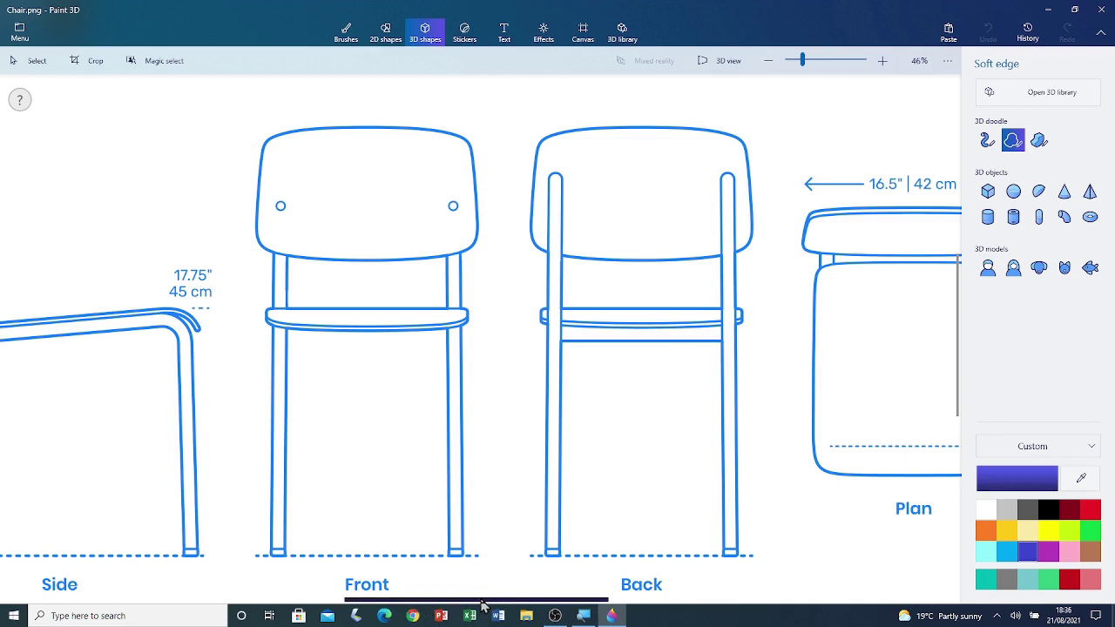
Trace the seat outline in the Plan view with the Soft edge 3D doodle to create a closed 3D seat.
{"action": "left_click_drag", "start_coordinate": [484, 603], "coordinate": [575, 600]}
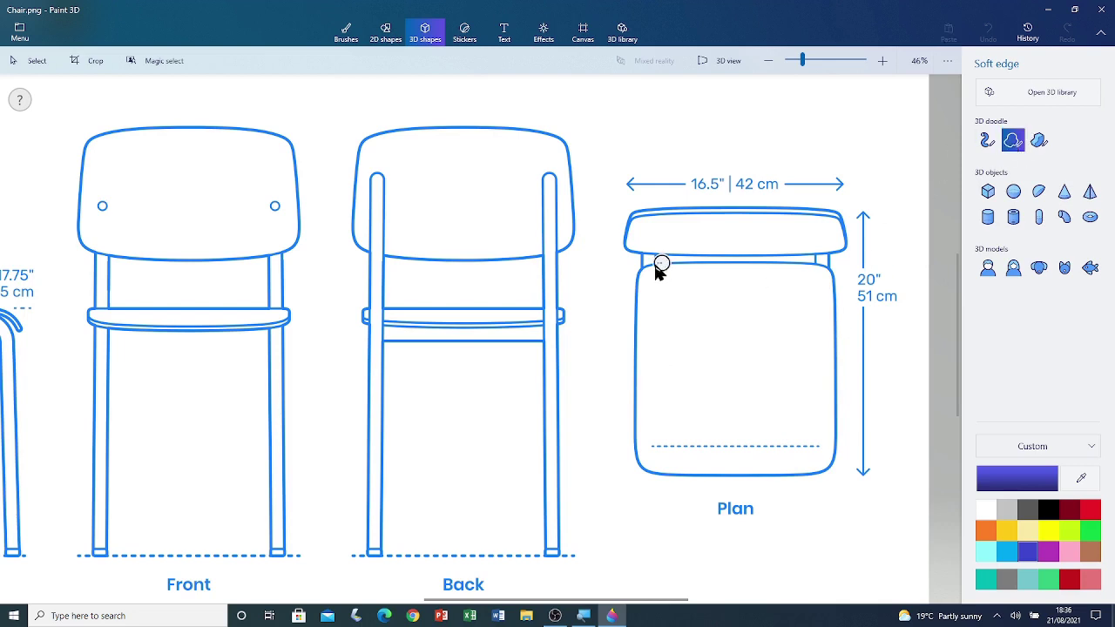
{"action": "left_click_drag", "start_coordinate": [642, 270], "coordinate": [639, 461]}
{"action": "mouse_move", "coordinate": [823, 472]}
{"action": "left_mouse_down"}
{"action": "mouse_move", "coordinate": [838, 434]}
{"action": "mouse_move", "coordinate": [833, 287]}
{"action": "left_mouse_up"}
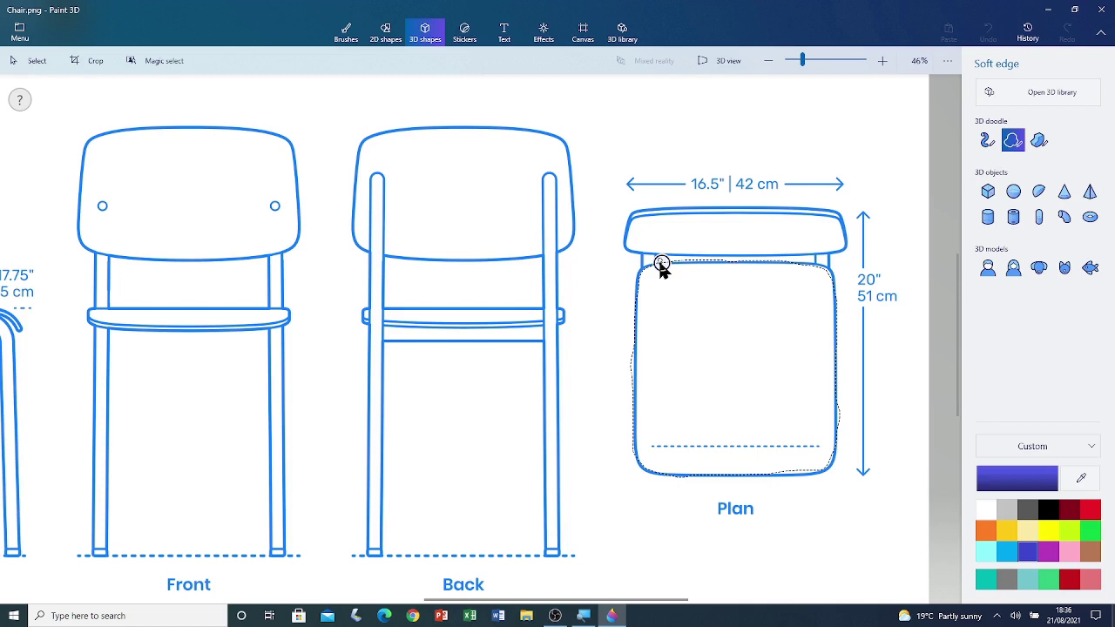
{"action": "left_click", "coordinate": [659, 261]}
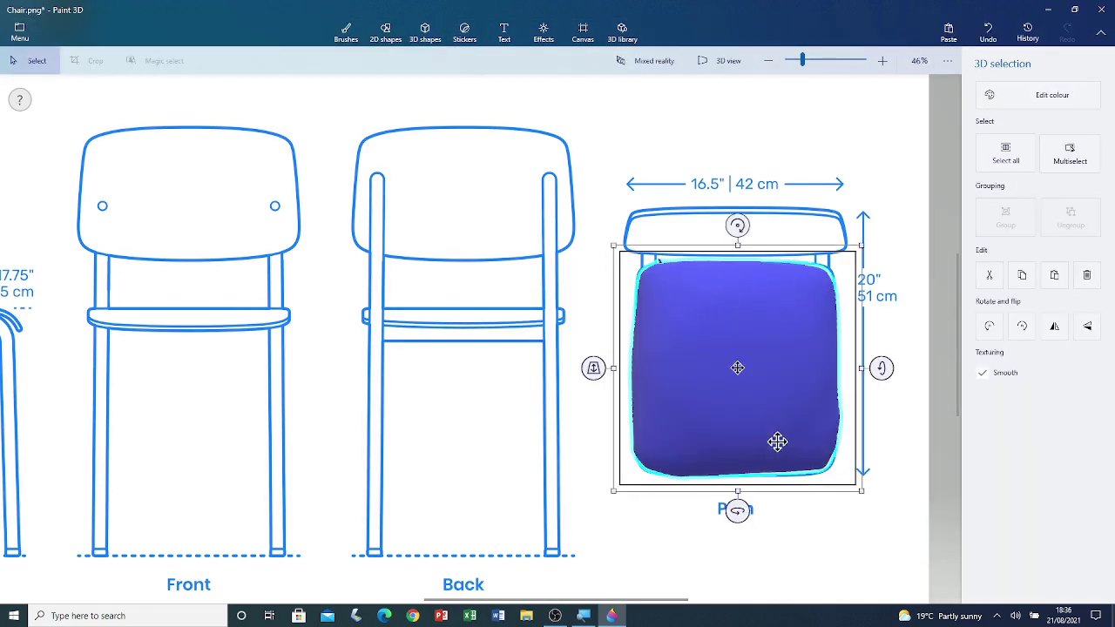
Thin the 3D seat by spinning it on the y-axis, narrowing it and spinning it back, and move it outside the canvas.
{"action": "scroll", "coordinate": [778, 440], "scroll_direction": "down", "scroll_amount": 2}
{"action": "left_click_drag", "start_coordinate": [747, 500], "coordinate": [661, 505]}
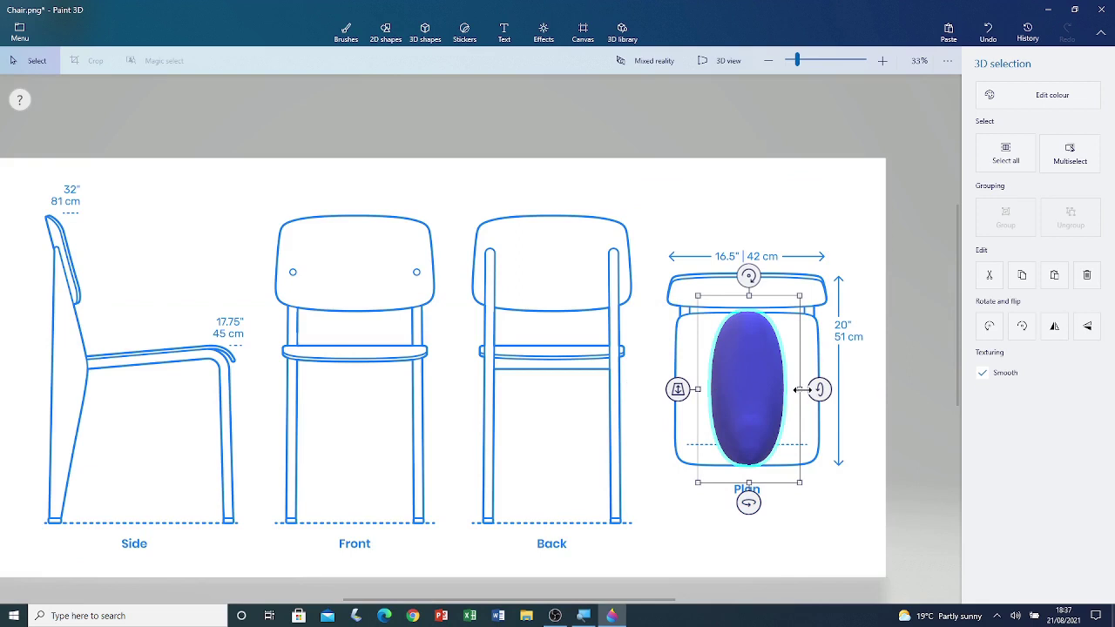
{"action": "left_click_drag", "start_coordinate": [802, 389], "coordinate": [803, 391]}
{"action": "left_click_drag", "start_coordinate": [798, 389], "coordinate": [741, 390]}
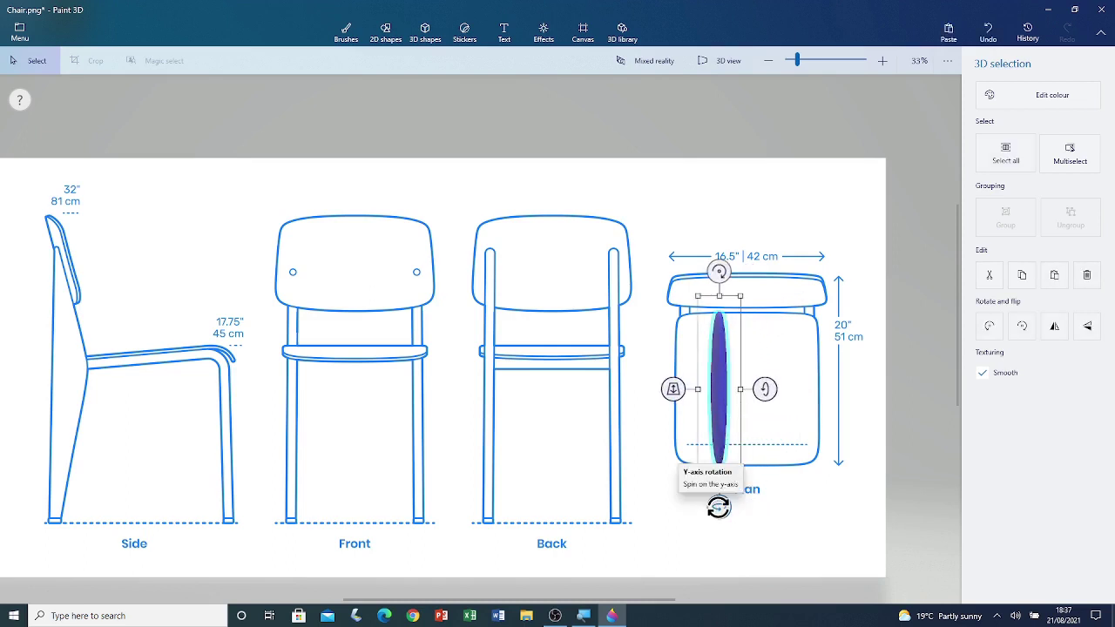
{"action": "left_click_drag", "start_coordinate": [718, 507], "coordinate": [827, 520]}
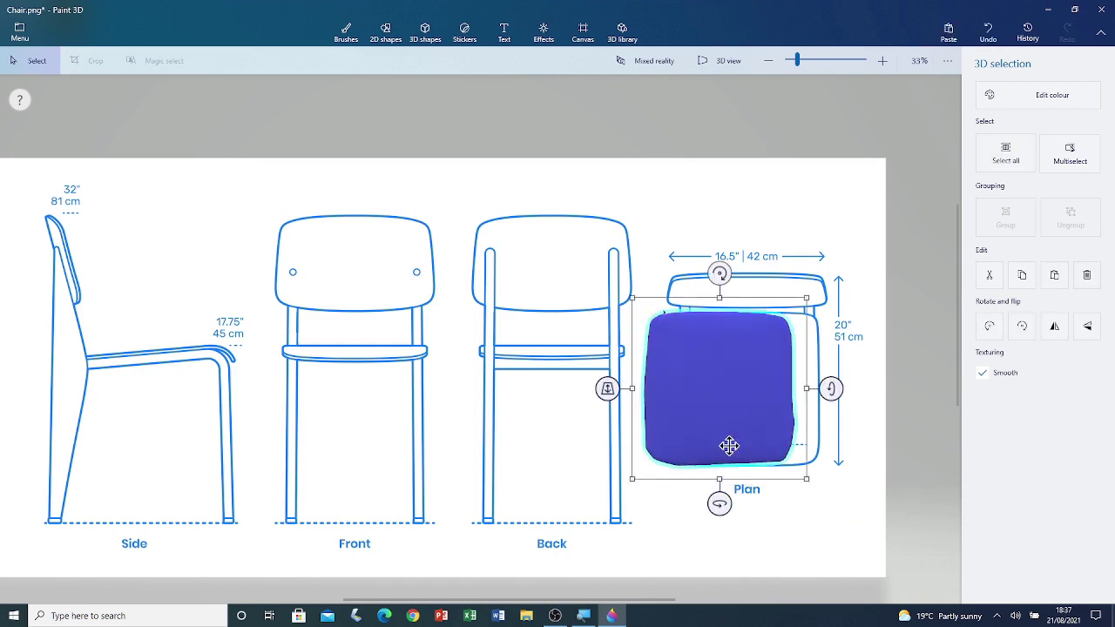
{"action": "left_click_drag", "start_coordinate": [736, 393], "coordinate": [754, 253]}
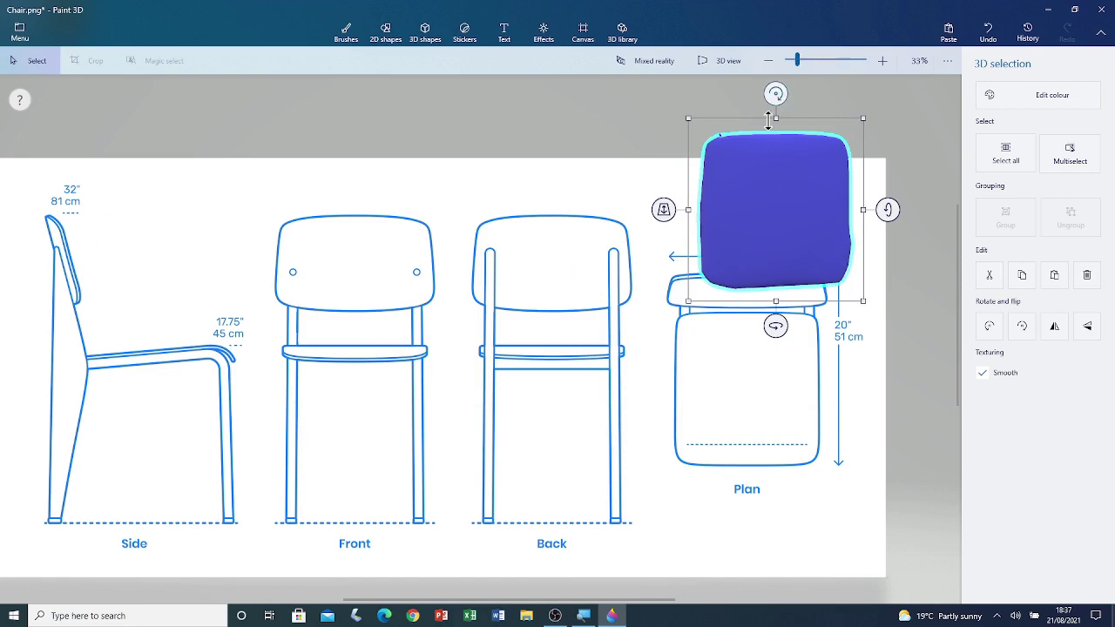
{"action": "left_click_drag", "start_coordinate": [773, 206], "coordinate": [925, 108]}
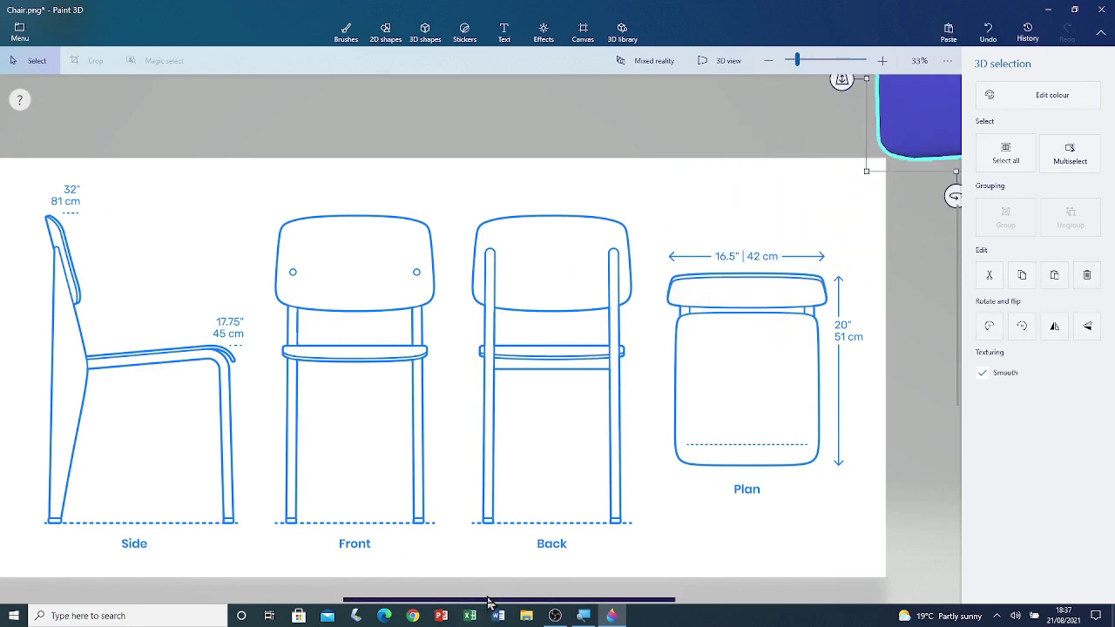
Trace the rear leg outline in the Side view with the Soft edge 3D doodle to create a closed 3D leg.
{"action": "left_click_drag", "start_coordinate": [488, 601], "coordinate": [356, 601]}
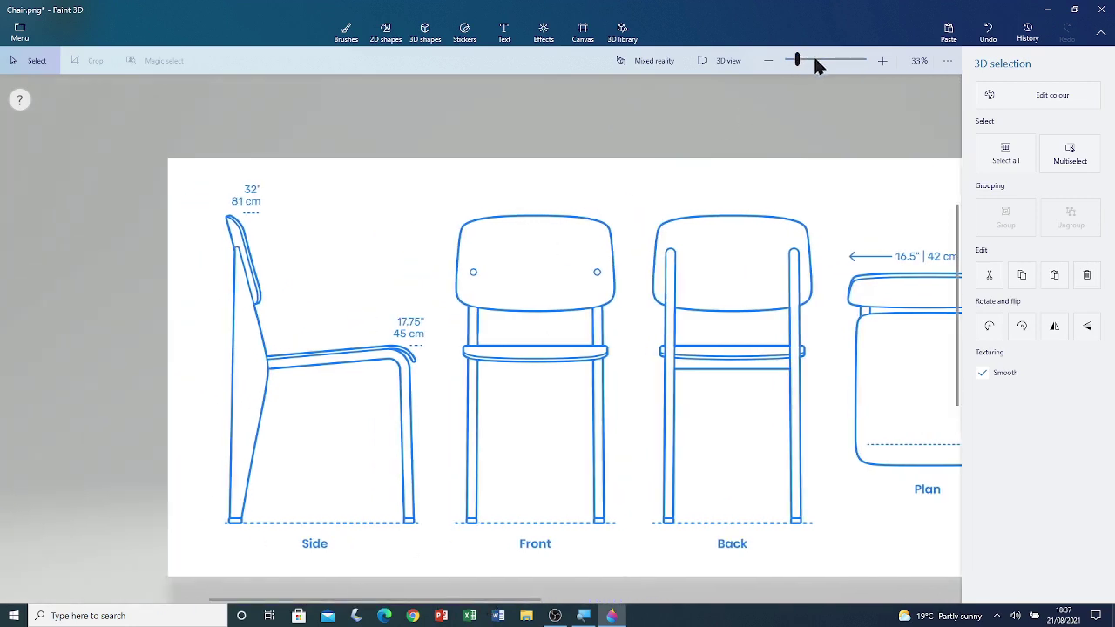
{"action": "left_click_drag", "start_coordinate": [799, 60], "coordinate": [806, 60]}
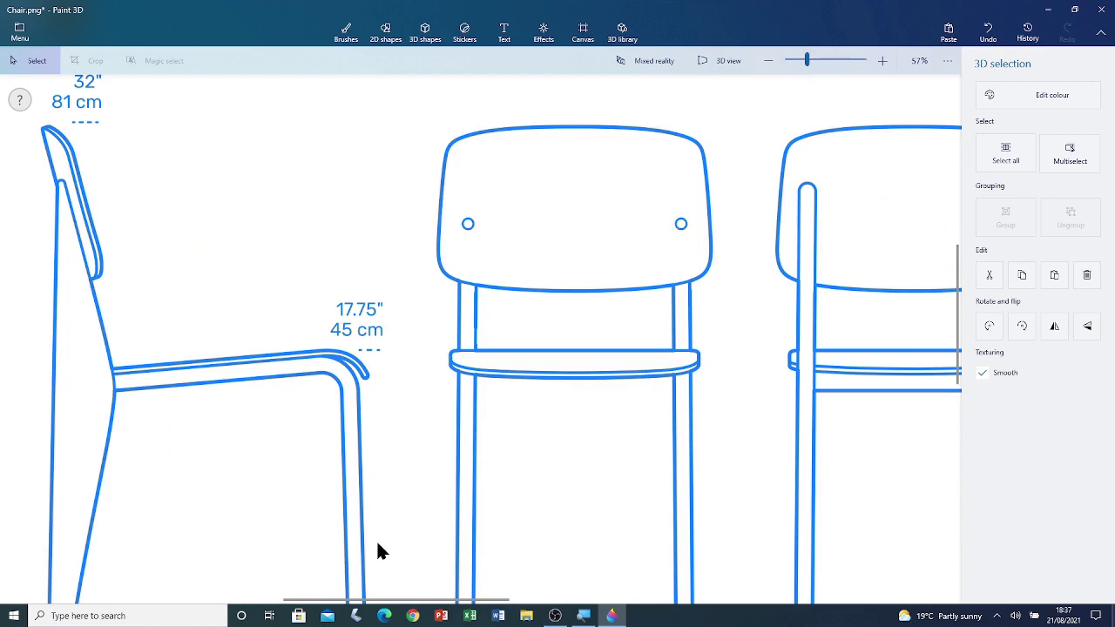
{"action": "left_click_drag", "start_coordinate": [381, 603], "coordinate": [341, 601]}
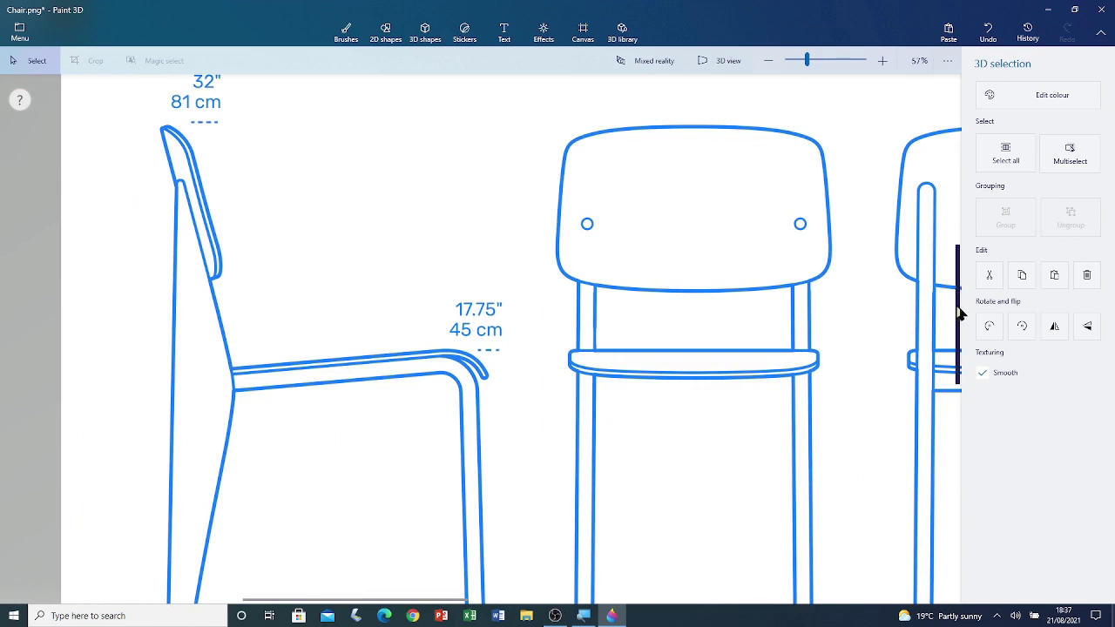
{"action": "left_click_drag", "start_coordinate": [961, 314], "coordinate": [959, 338]}
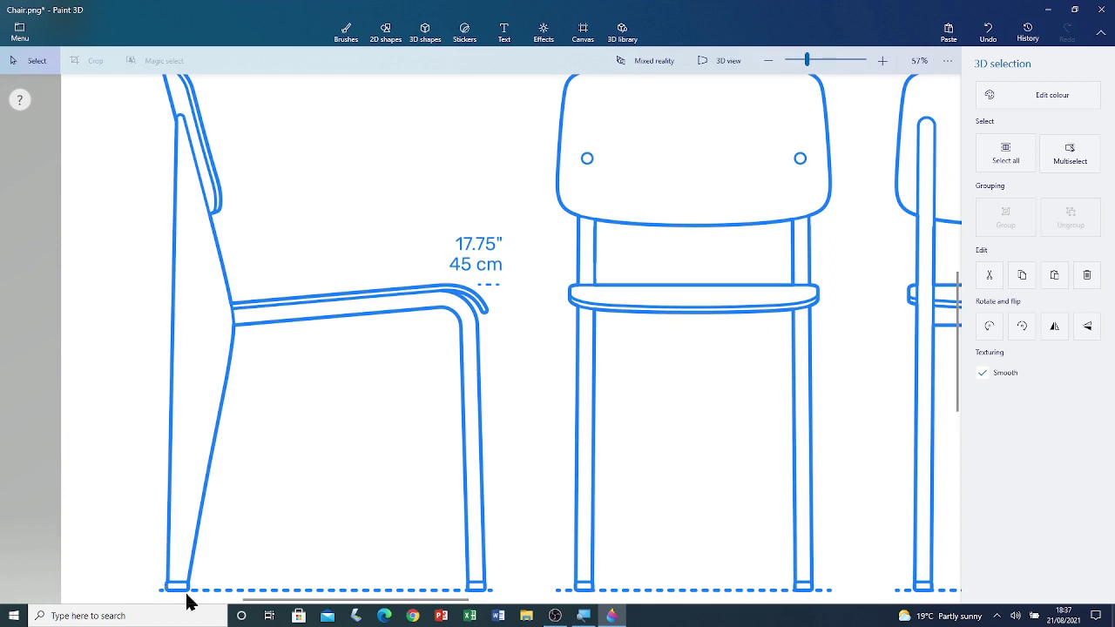
{"action": "left_click", "coordinate": [426, 32]}
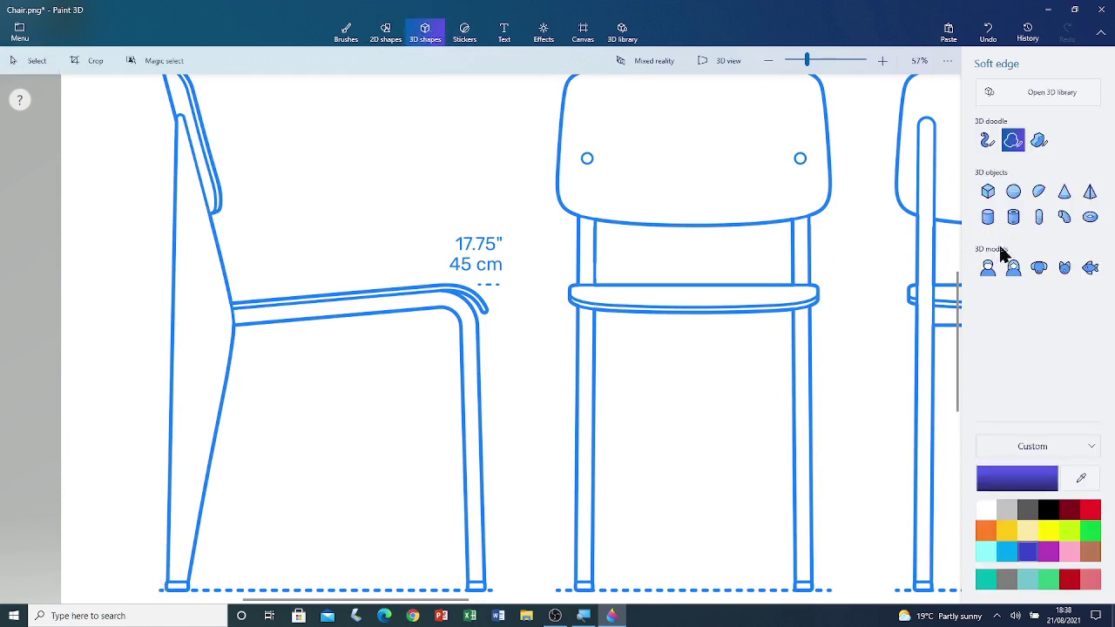
{"action": "left_click", "coordinate": [1009, 152]}
{"action": "left_click", "coordinate": [182, 116]}
{"action": "mouse_move", "coordinate": [178, 127]}
{"action": "left_mouse_down"}
{"action": "mouse_move", "coordinate": [164, 562]}
{"action": "mouse_move", "coordinate": [167, 587]}
{"action": "mouse_move", "coordinate": [186, 592]}
{"action": "mouse_move", "coordinate": [235, 328]}
{"action": "mouse_move", "coordinate": [185, 132]}
{"action": "left_mouse_up"}
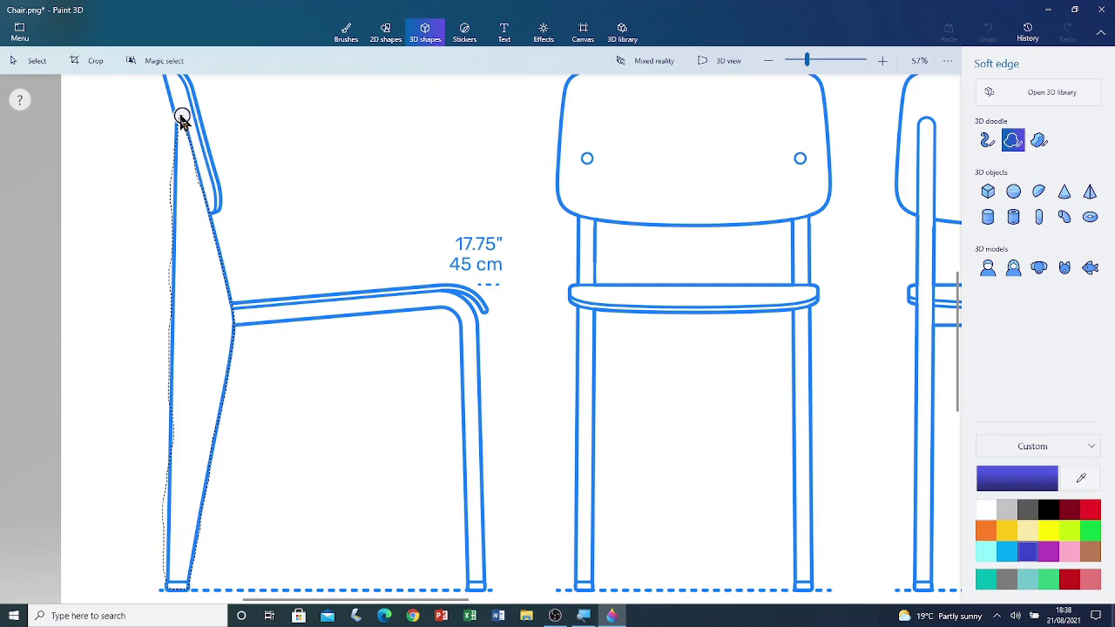
{"action": "left_click_drag", "start_coordinate": [181, 127], "coordinate": [181, 117]}
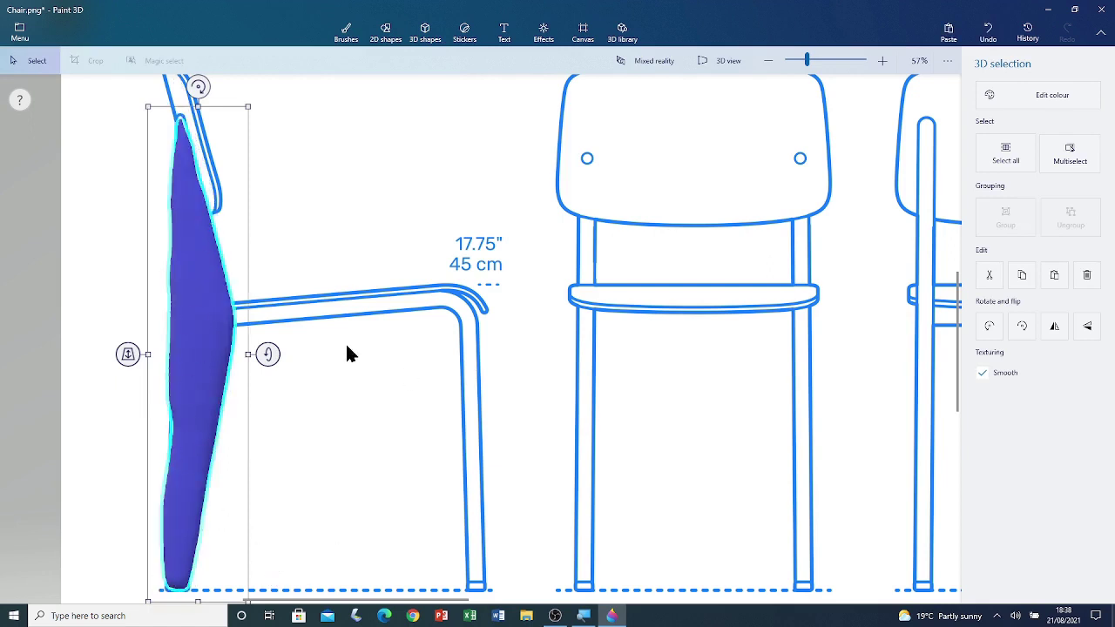
Move the 3D leg over the Front view and spin it on the y-axis to a narrow profile.
{"action": "scroll", "coordinate": [358, 383], "scroll_direction": "down", "scroll_amount": 5}
{"action": "left_click_drag", "start_coordinate": [291, 378], "coordinate": [528, 368]}
{"action": "mouse_move", "coordinate": [528, 450]}
{"action": "left_mouse_down"}
{"action": "mouse_move", "coordinate": [500, 448]}
{"action": "mouse_move", "coordinate": [515, 448]}
{"action": "left_mouse_up"}
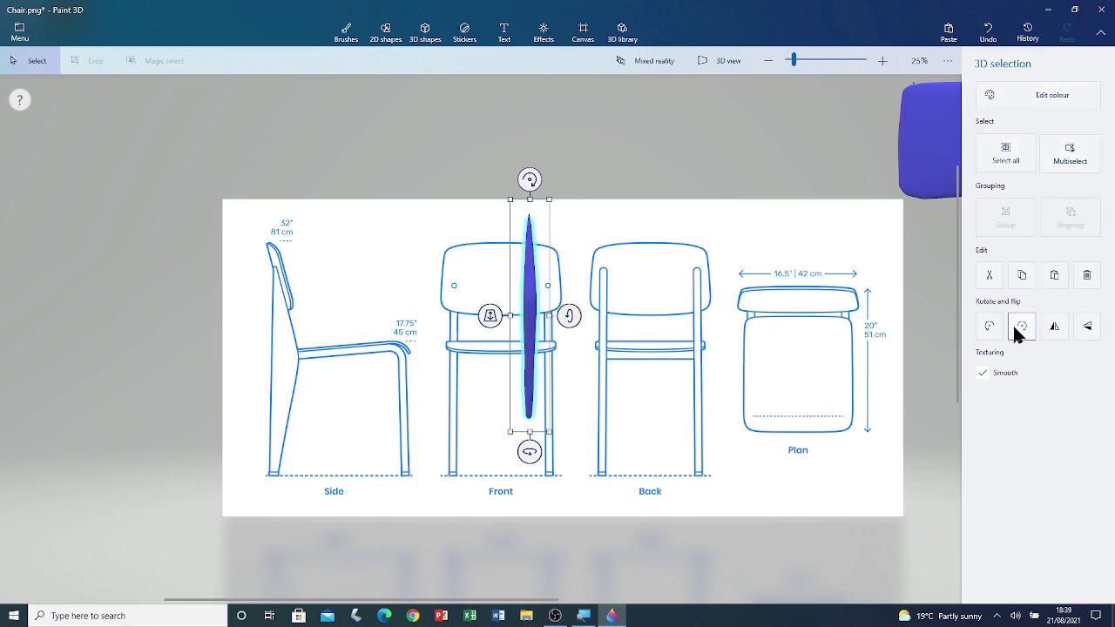
Copy the 3D leg and paste a duplicate of it.
{"action": "left_click", "coordinate": [1024, 278]}
{"action": "left_click", "coordinate": [586, 177]}
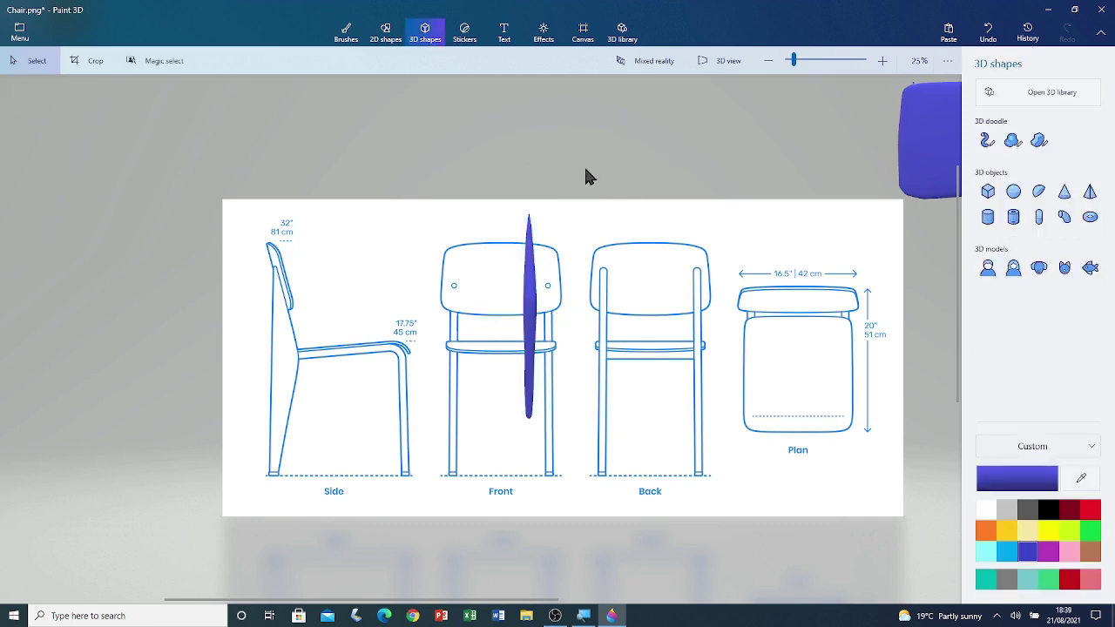
{"action": "right_click", "coordinate": [629, 138]}
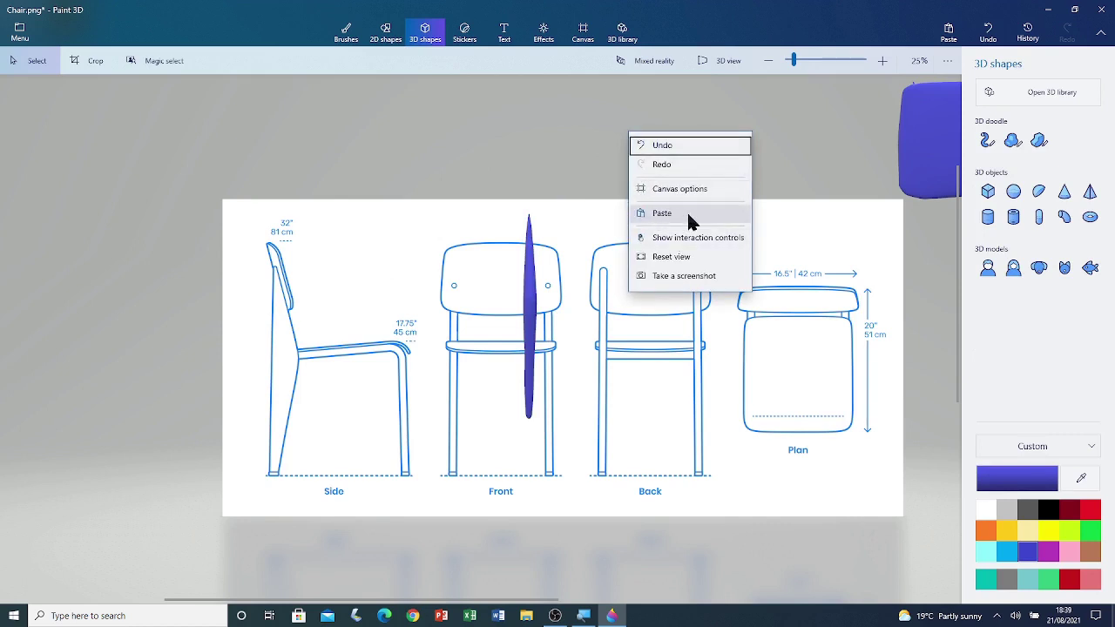
{"action": "left_click", "coordinate": [662, 214]}
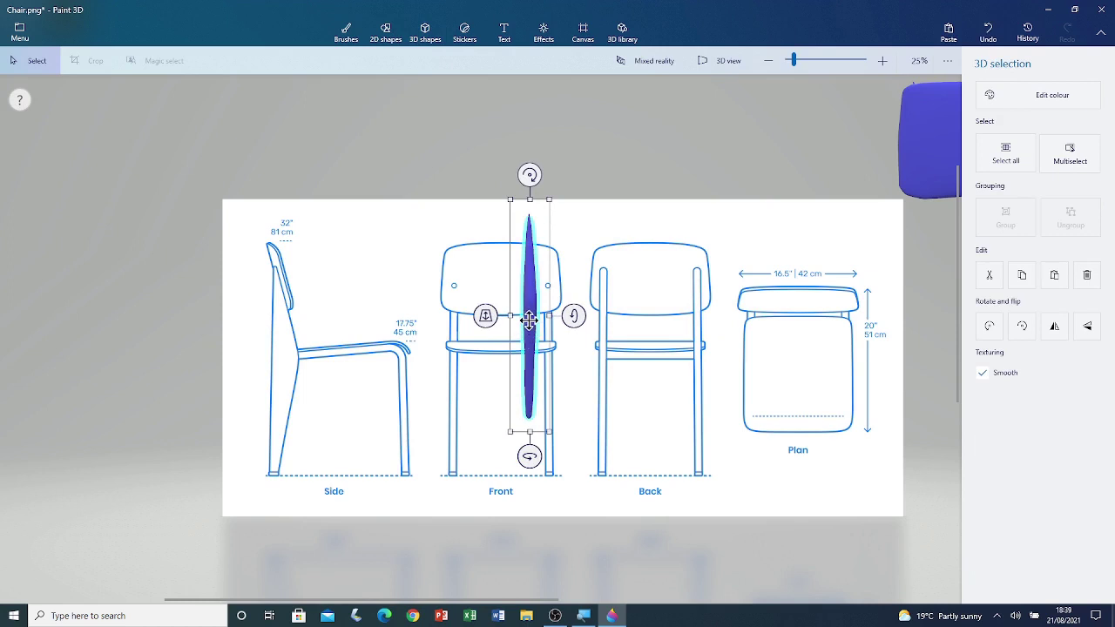
Move both 3D legs off the canvas, side by side beyond the Plan view and below the seat.
{"action": "left_click_drag", "start_coordinate": [529, 320], "coordinate": [924, 375]}
{"action": "scroll", "coordinate": [525, 324], "scroll_direction": "down", "scroll_amount": 3}
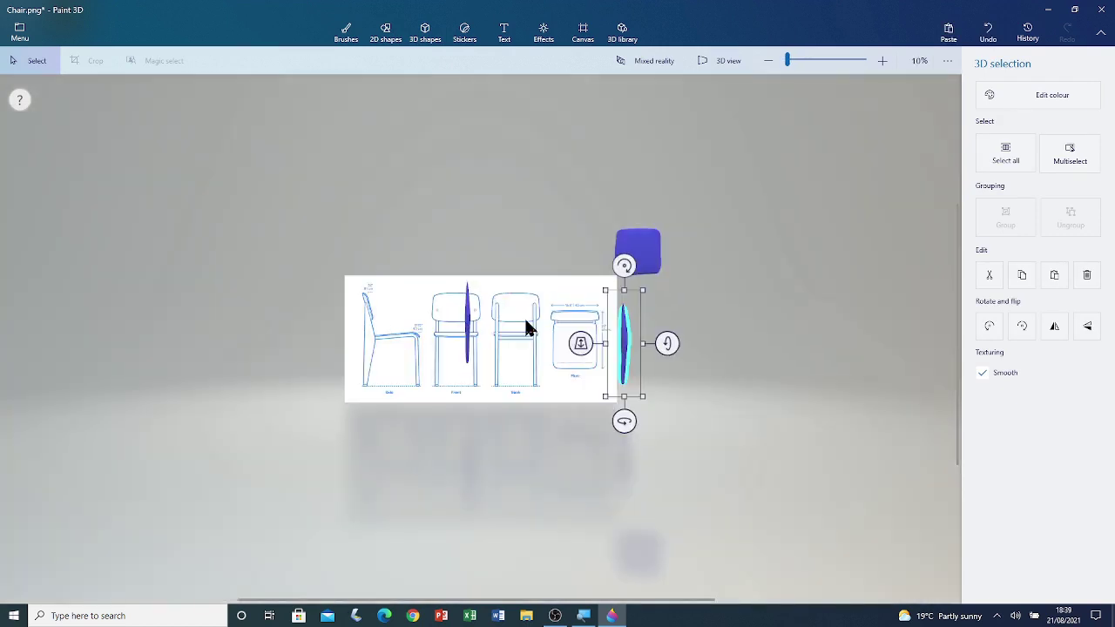
{"action": "left_click", "coordinate": [468, 329]}
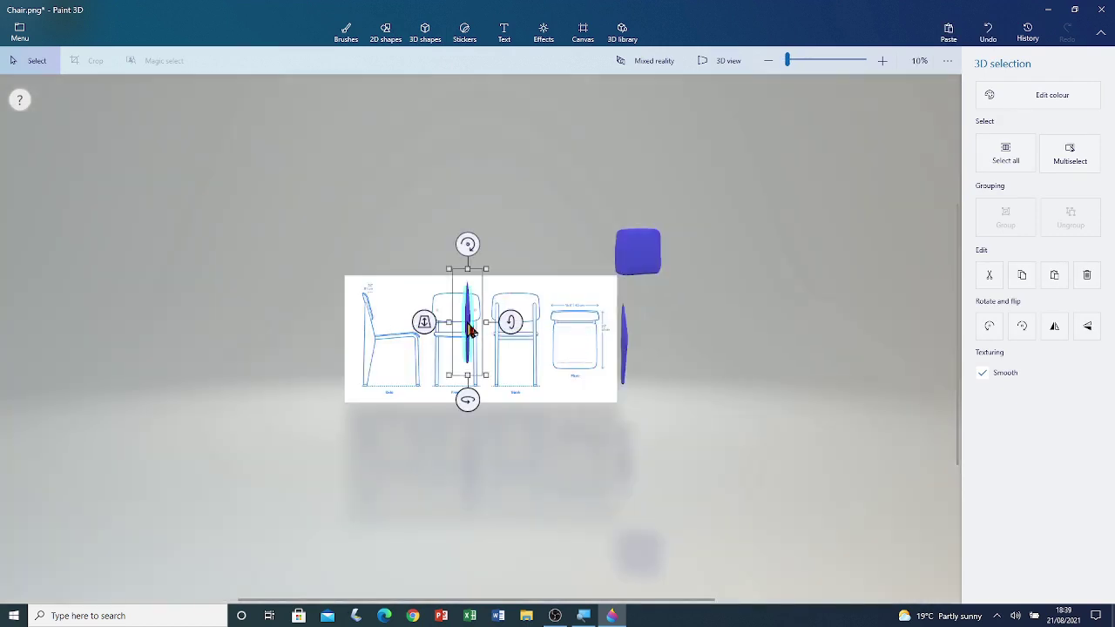
{"action": "left_click_drag", "start_coordinate": [469, 329], "coordinate": [650, 338]}
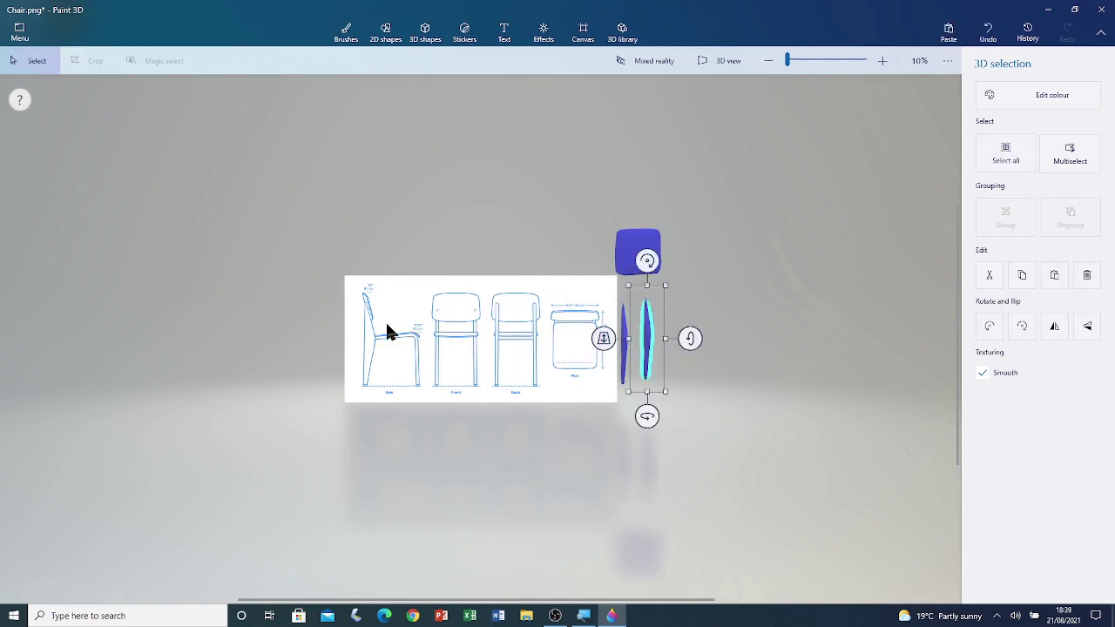
Trace the backrest outline in the Front view with the Soft edge 3D doodle to create a closed 3D backrest.
{"action": "scroll", "coordinate": [345, 310], "scroll_direction": "up", "scroll_amount": 5}
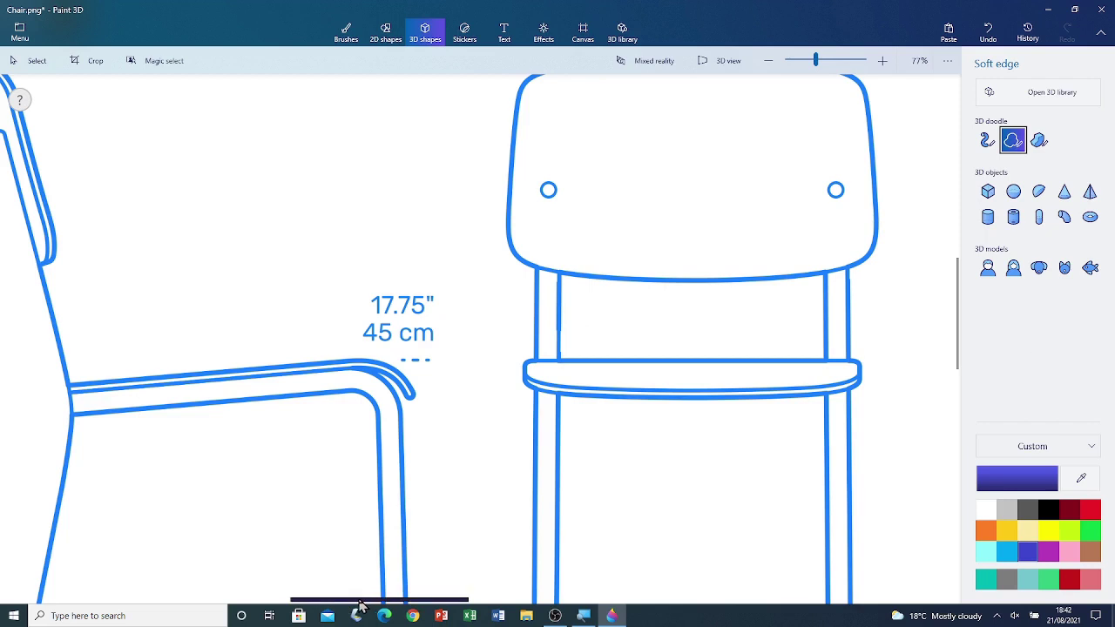
{"action": "left_click_drag", "start_coordinate": [362, 604], "coordinate": [403, 604]}
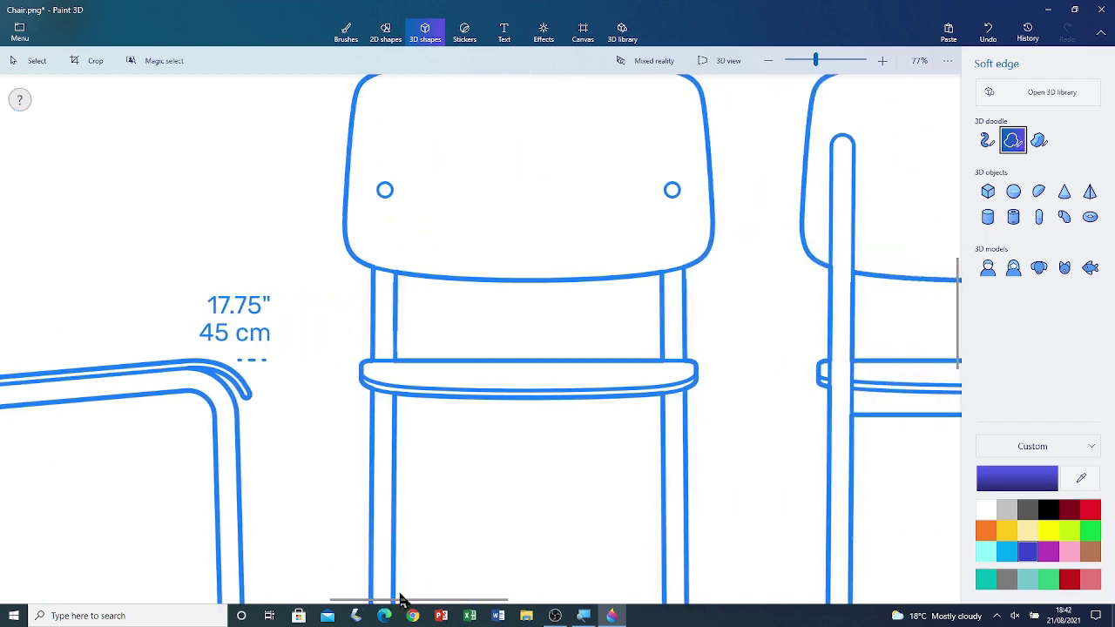
{"action": "left_click_drag", "start_coordinate": [959, 318], "coordinate": [958, 270]}
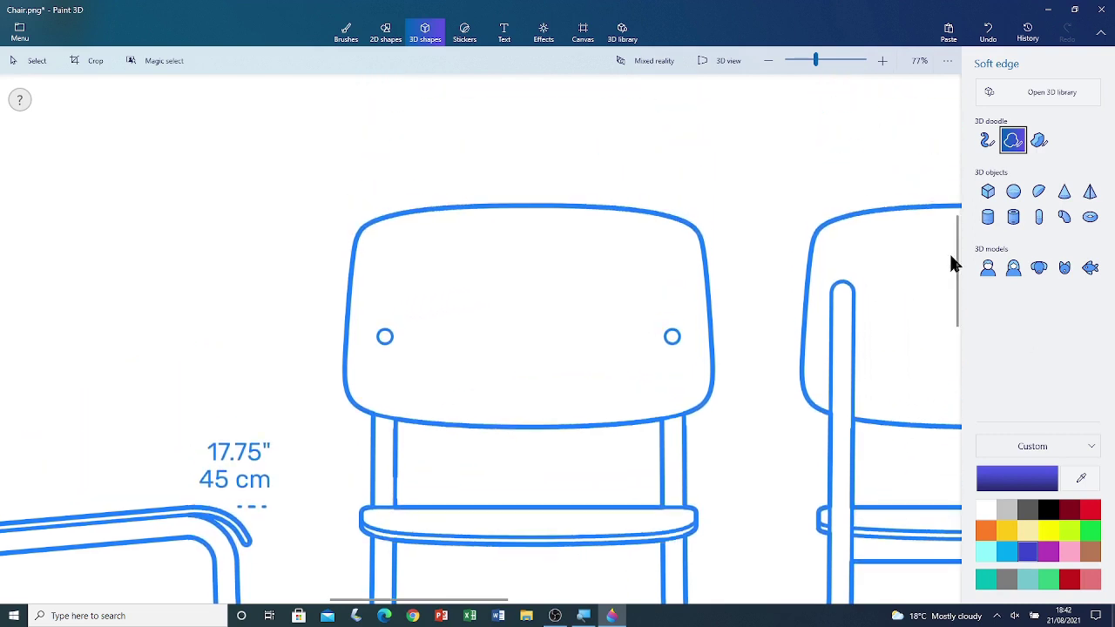
{"action": "left_click", "coordinate": [1017, 147]}
{"action": "left_click_drag", "start_coordinate": [374, 234], "coordinate": [353, 296]}
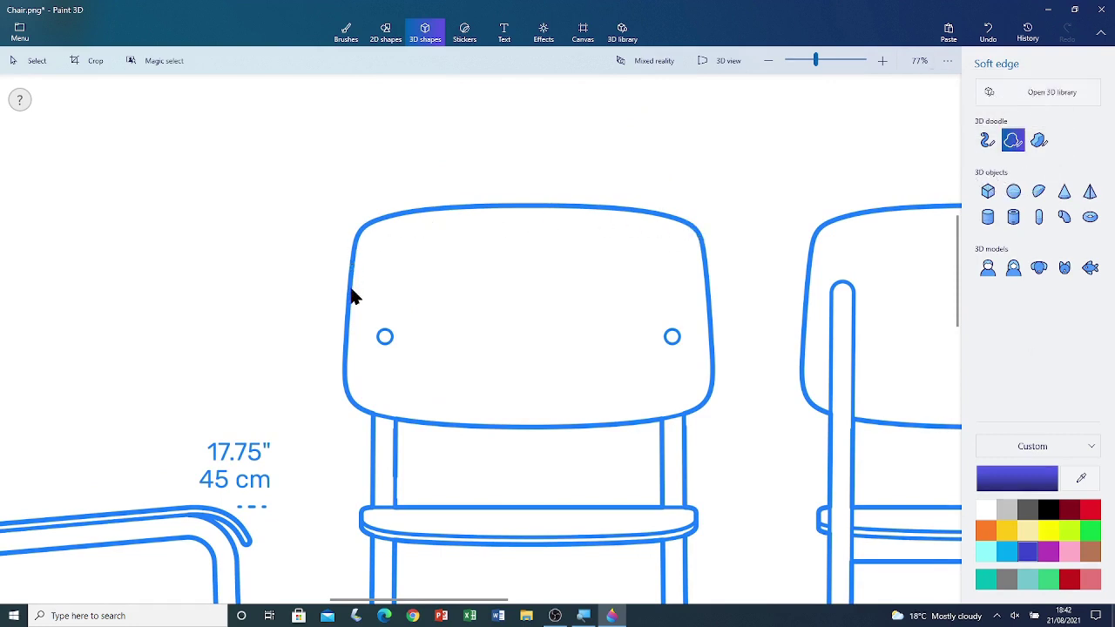
{"action": "left_click", "coordinate": [362, 228]}
{"action": "left_click_drag", "start_coordinate": [378, 221], "coordinate": [434, 210]}
{"action": "mouse_move", "coordinate": [518, 210]}
{"action": "left_mouse_down"}
{"action": "mouse_move", "coordinate": [645, 212]}
{"action": "mouse_move", "coordinate": [685, 221]}
{"action": "mouse_move", "coordinate": [703, 247]}
{"action": "mouse_move", "coordinate": [706, 400]}
{"action": "mouse_move", "coordinate": [582, 428]}
{"action": "left_mouse_up"}
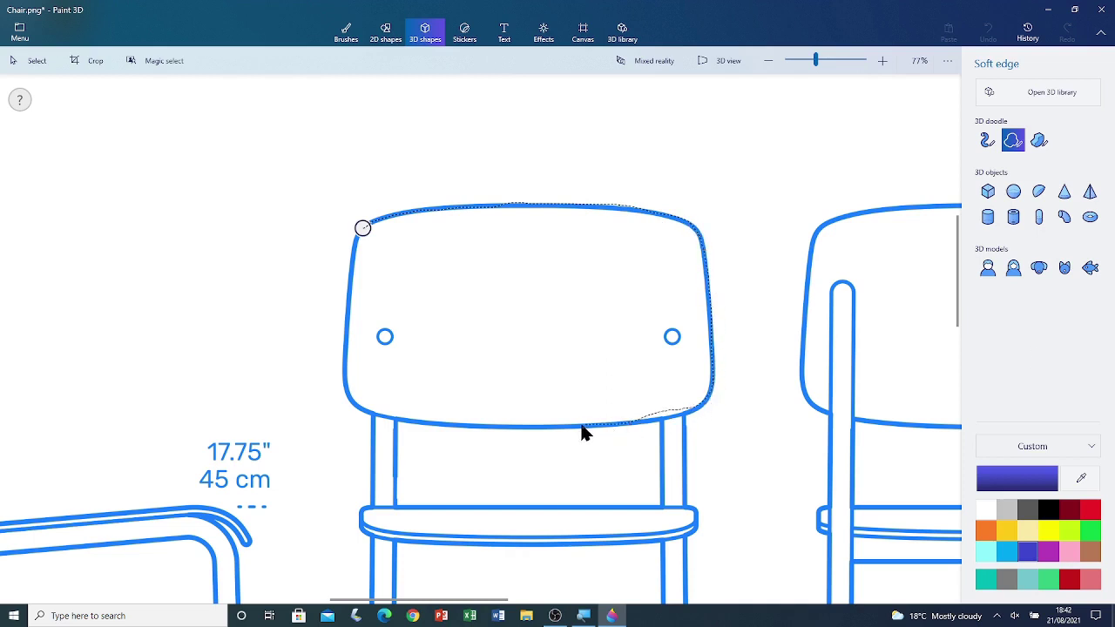
{"action": "mouse_move", "coordinate": [488, 434]}
{"action": "left_mouse_down"}
{"action": "mouse_move", "coordinate": [400, 417]}
{"action": "mouse_move", "coordinate": [338, 386]}
{"action": "mouse_move", "coordinate": [366, 228]}
{"action": "left_mouse_up"}
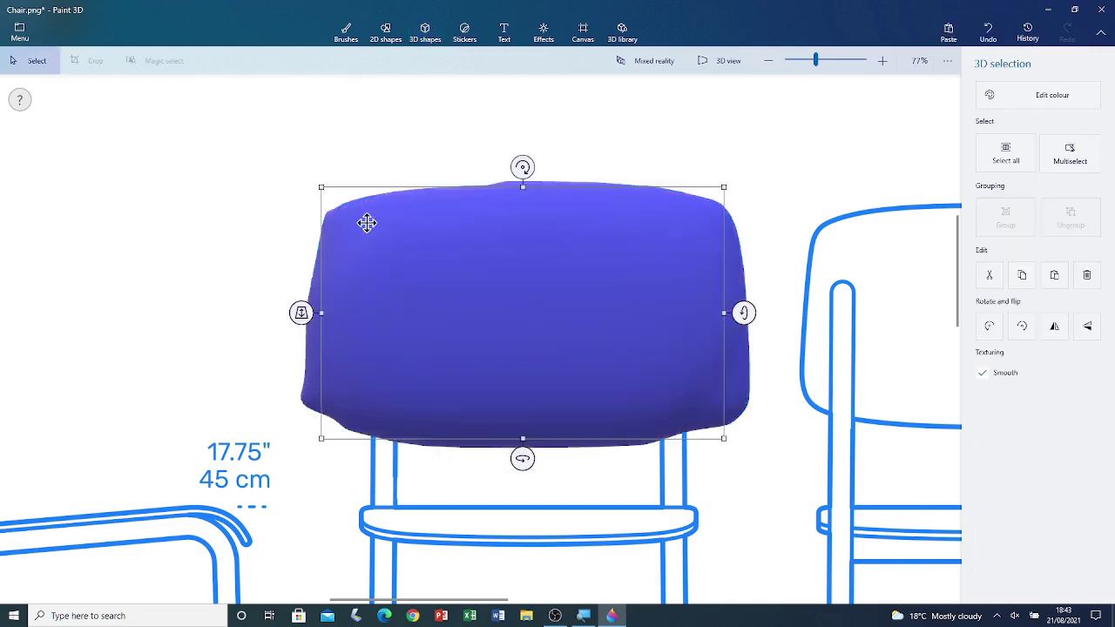
Thin the 3D backrest by spinning it on the y-axis, narrowing it and spinning it back to face front.
{"action": "scroll", "coordinate": [364, 251], "scroll_direction": "up", "scroll_amount": 2}
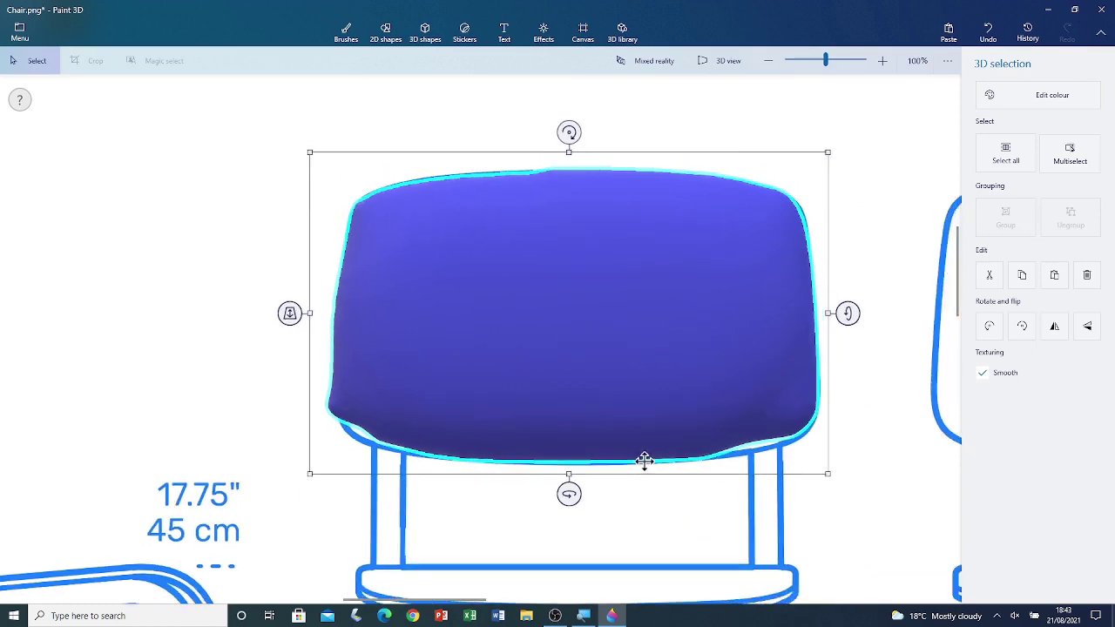
{"action": "scroll", "coordinate": [642, 458], "scroll_direction": "down", "scroll_amount": 2}
{"action": "left_click_drag", "start_coordinate": [587, 494], "coordinate": [767, 514]}
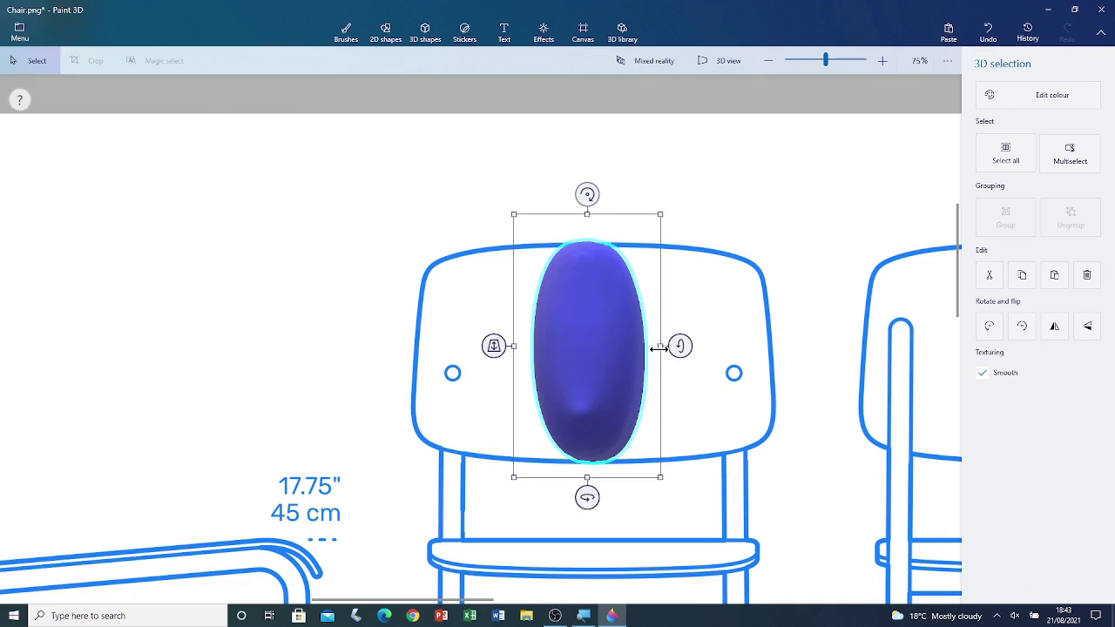
{"action": "scroll", "coordinate": [658, 348], "scroll_direction": "up", "scroll_amount": 2}
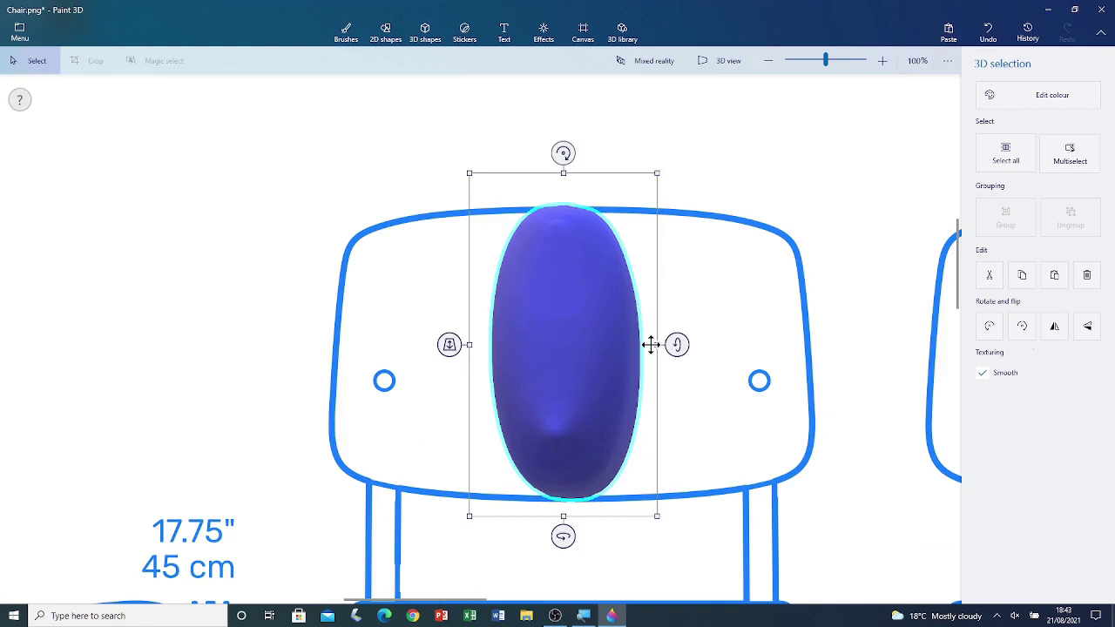
{"action": "left_click_drag", "start_coordinate": [653, 344], "coordinate": [542, 341]}
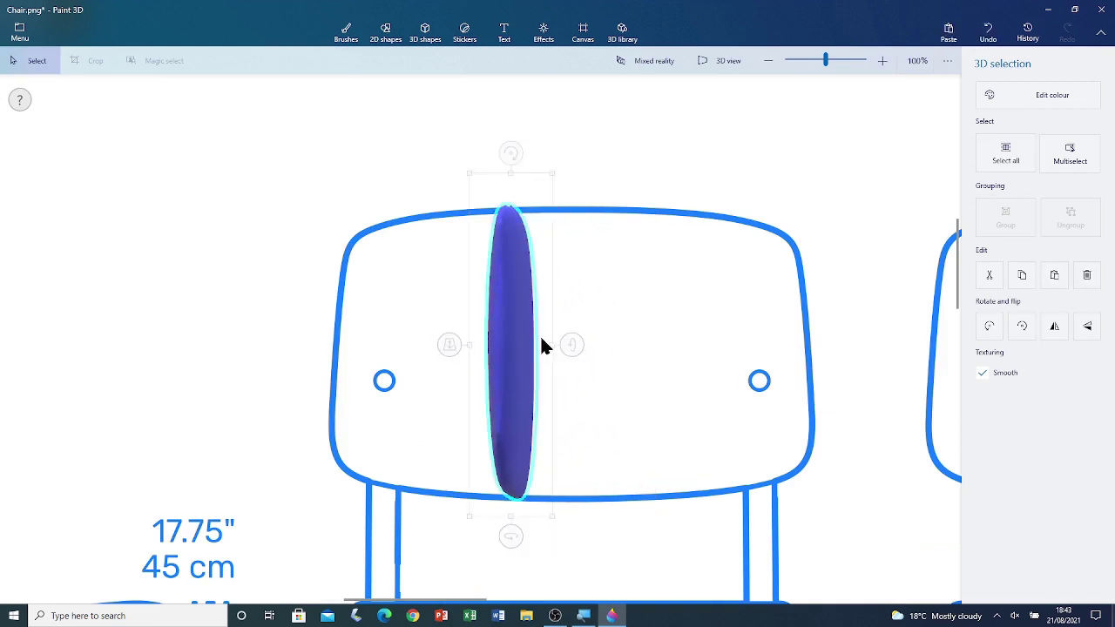
{"action": "scroll", "coordinate": [521, 351], "scroll_direction": "down", "scroll_amount": 5}
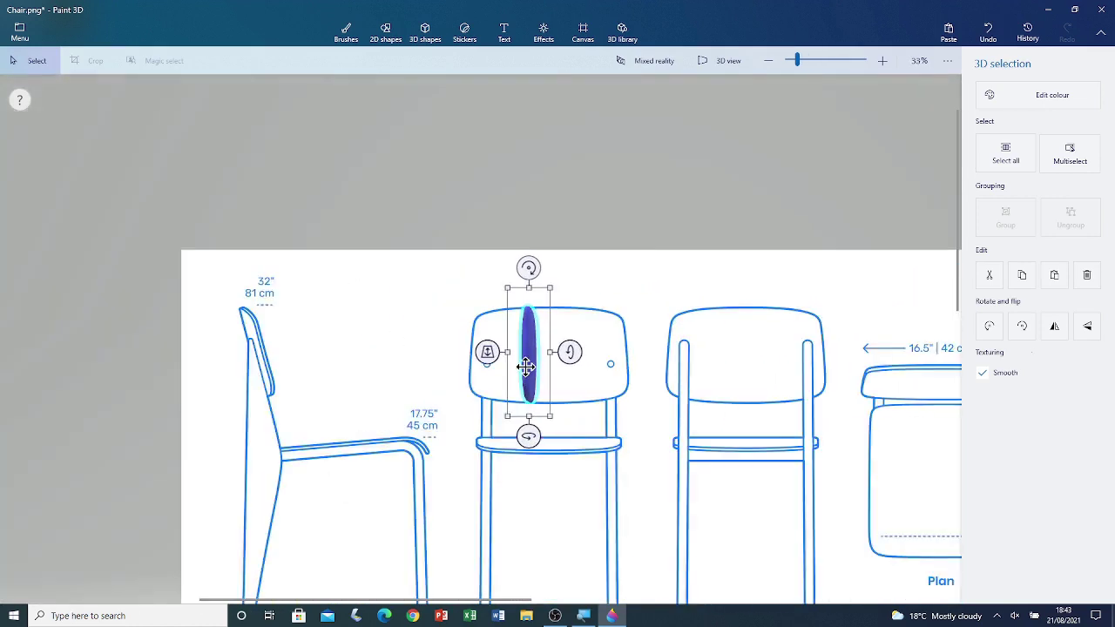
{"action": "left_click_drag", "start_coordinate": [531, 381], "coordinate": [646, 384]}
Move the 3D backrest off the canvas to the empty area above the drawing and deselect it.
{"action": "scroll", "coordinate": [530, 316], "scroll_direction": "down", "scroll_amount": 3}
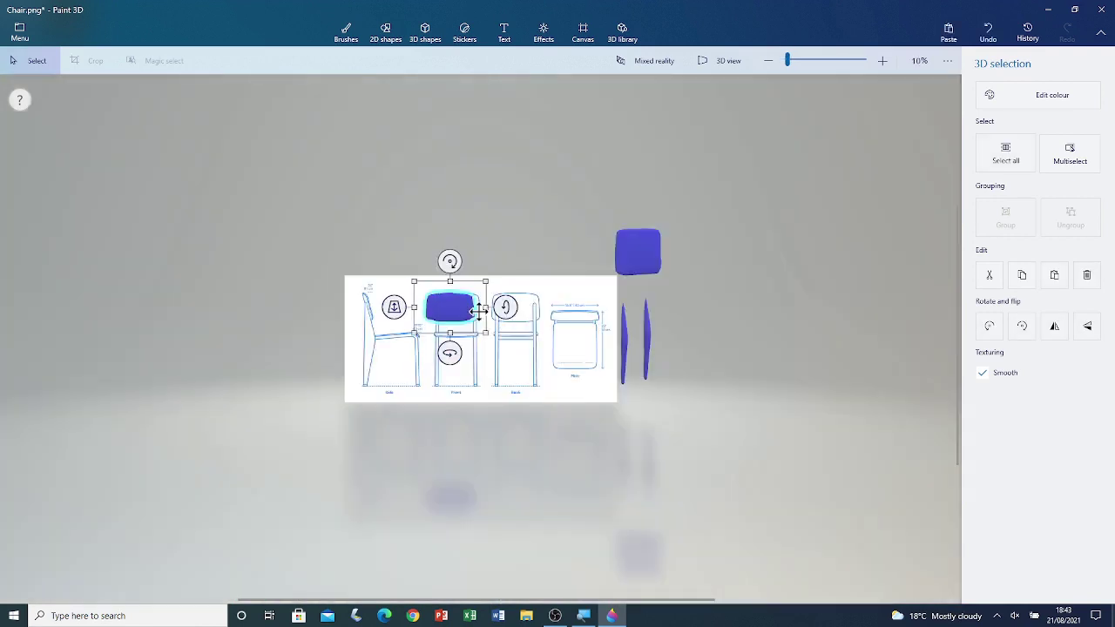
{"action": "left_click_drag", "start_coordinate": [464, 309], "coordinate": [579, 263]}
{"action": "scroll", "coordinate": [695, 301], "scroll_direction": "up", "scroll_amount": 3}
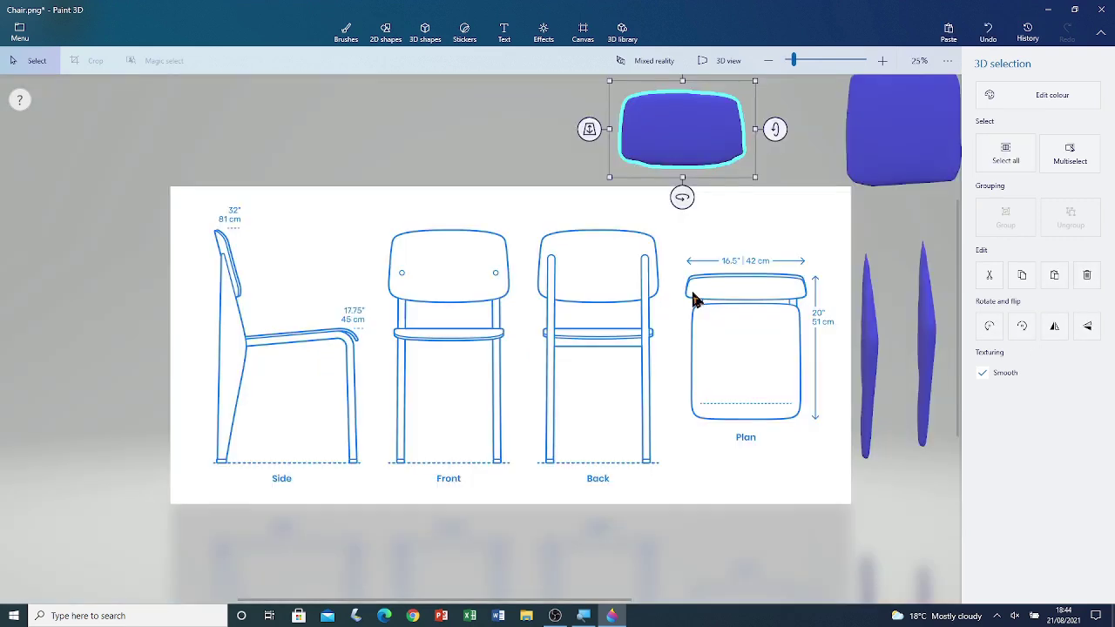
{"action": "left_click", "coordinate": [556, 144]}
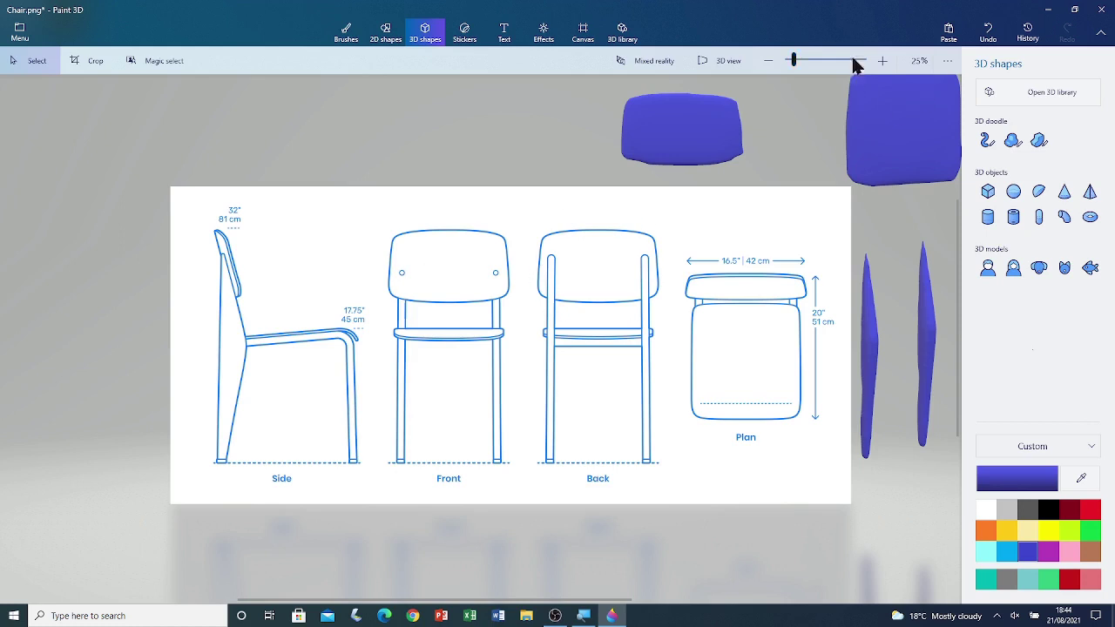
Trace the screw circle near the backrest's edge in the Front view with the Soft edge 3D doodle.
{"action": "left_click_drag", "start_coordinate": [794, 61], "coordinate": [832, 61]}
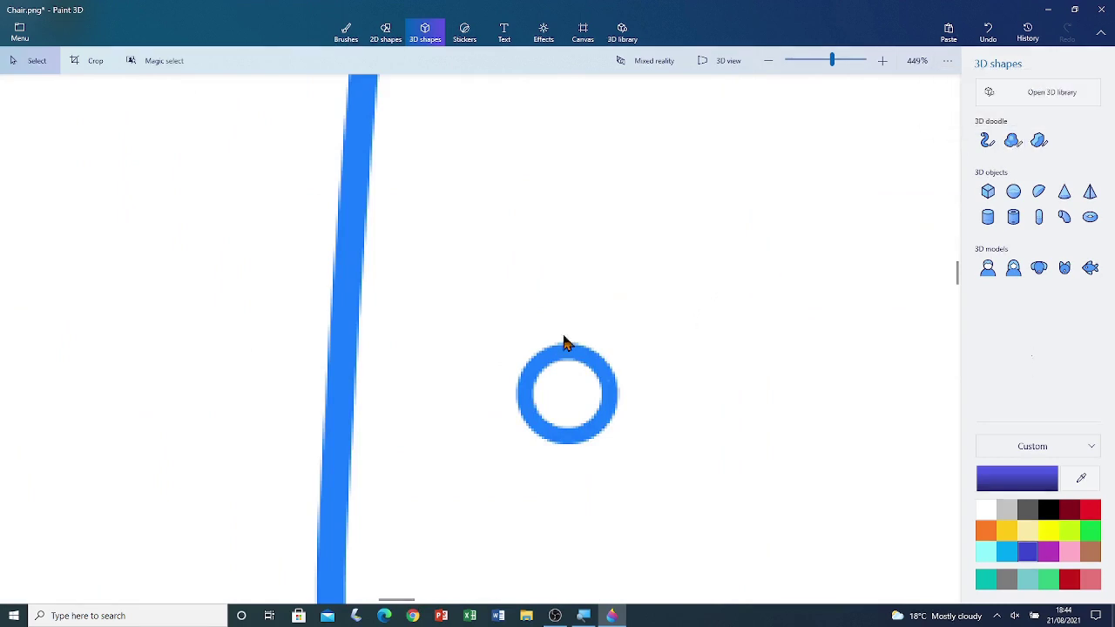
{"action": "left_click", "coordinate": [1015, 142]}
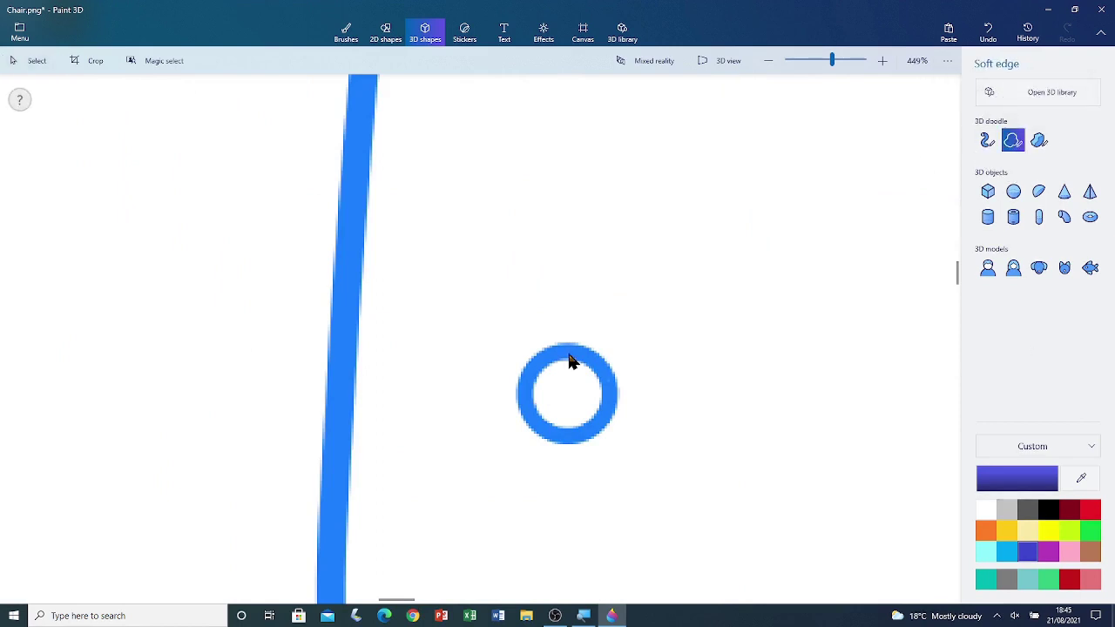
{"action": "mouse_move", "coordinate": [569, 355]}
{"action": "left_mouse_down"}
{"action": "mouse_move", "coordinate": [543, 369]}
{"action": "mouse_move", "coordinate": [532, 393]}
{"action": "left_mouse_up"}
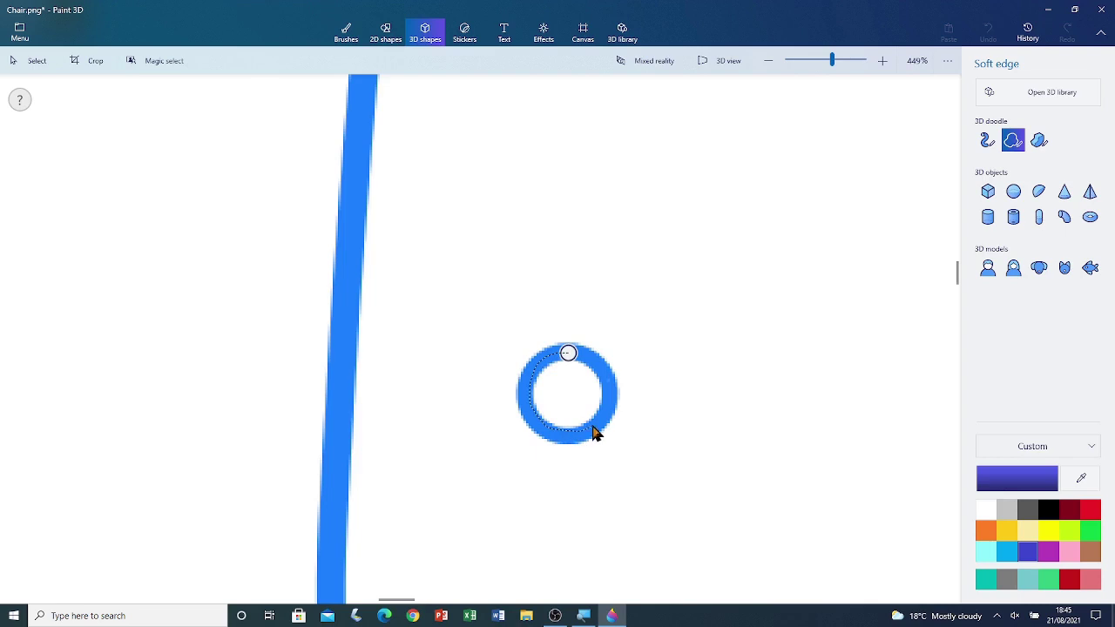
{"action": "mouse_move", "coordinate": [568, 358]}
{"action": "left_mouse_down"}
{"action": "mouse_move", "coordinate": [564, 369]}
{"action": "mouse_move", "coordinate": [645, 326]}
{"action": "mouse_move", "coordinate": [677, 345]}
{"action": "left_mouse_up"}
Thin the small 3D screw by spinning it on the y-axis and narrowing it, and start spinning it back.
{"action": "scroll", "coordinate": [567, 355], "scroll_direction": "down", "scroll_amount": 5}
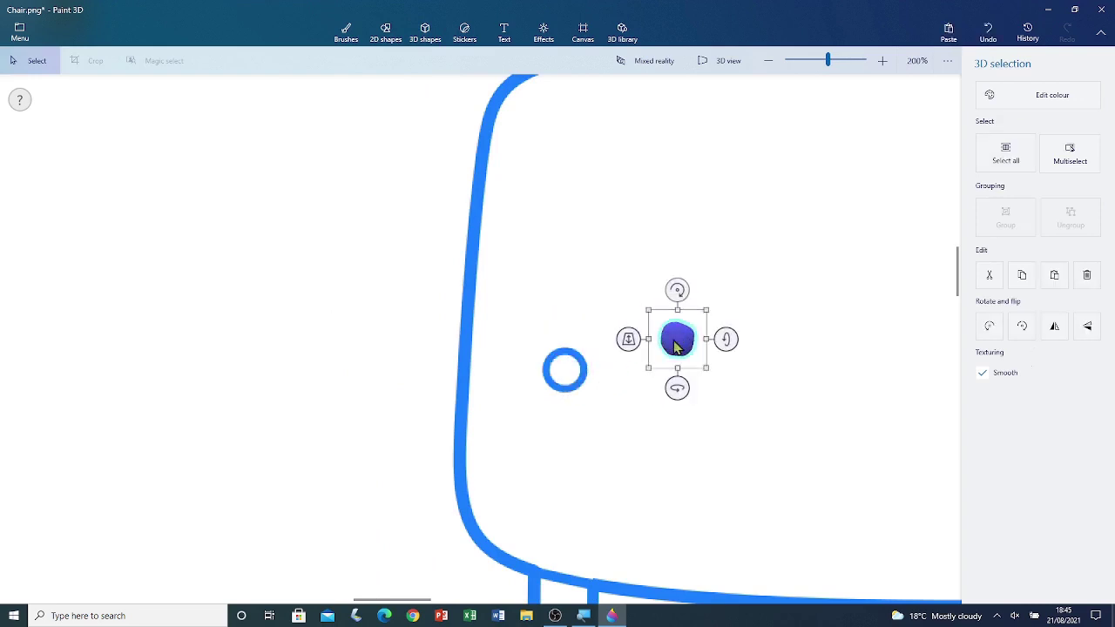
{"action": "left_click_drag", "start_coordinate": [677, 389], "coordinate": [701, 394]}
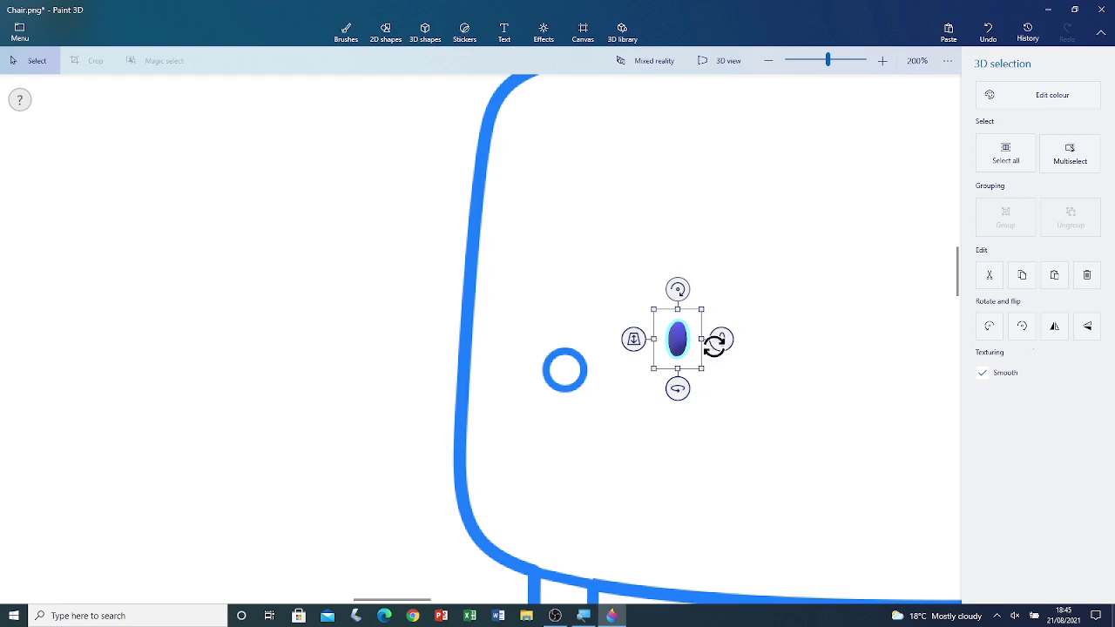
{"action": "left_click_drag", "start_coordinate": [699, 339], "coordinate": [697, 342]}
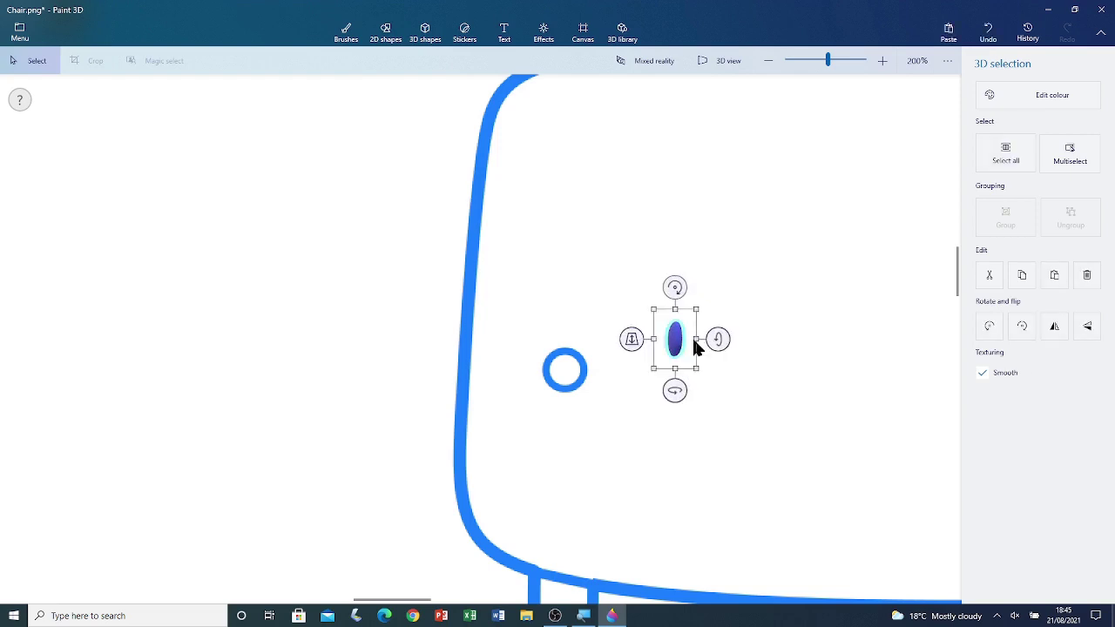
{"action": "left_click_drag", "start_coordinate": [677, 391], "coordinate": [660, 390]}
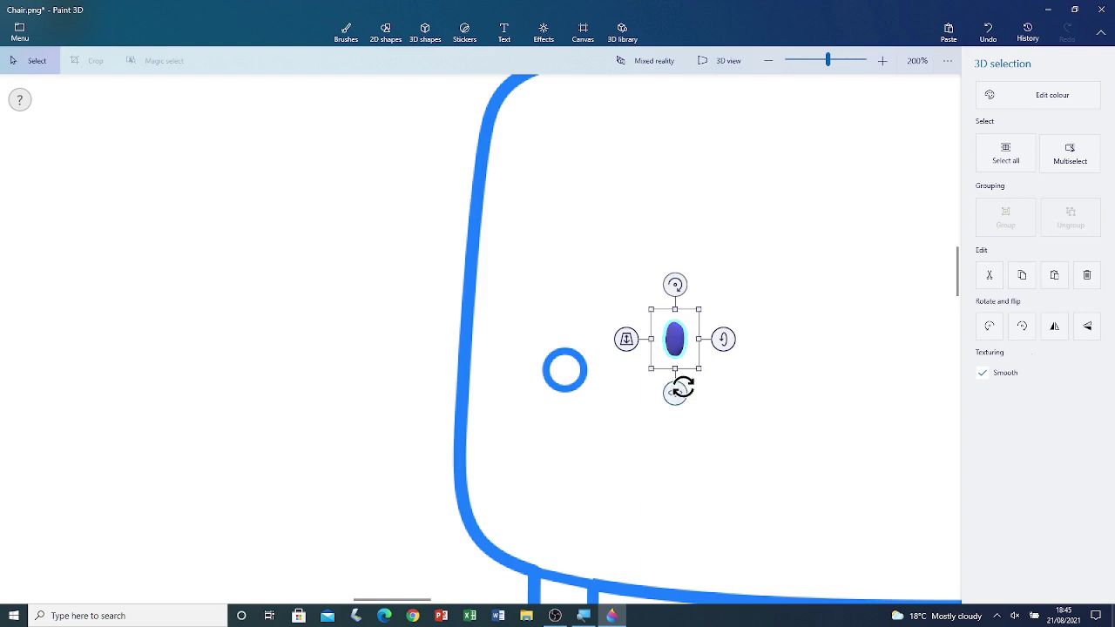
Move the 3D screw off the canvas to the empty area above the drawing and spin it back to face front.
{"action": "scroll", "coordinate": [677, 344], "scroll_direction": "down", "scroll_amount": 4}
{"action": "scroll", "coordinate": [677, 348], "scroll_direction": "down", "scroll_amount": 3}
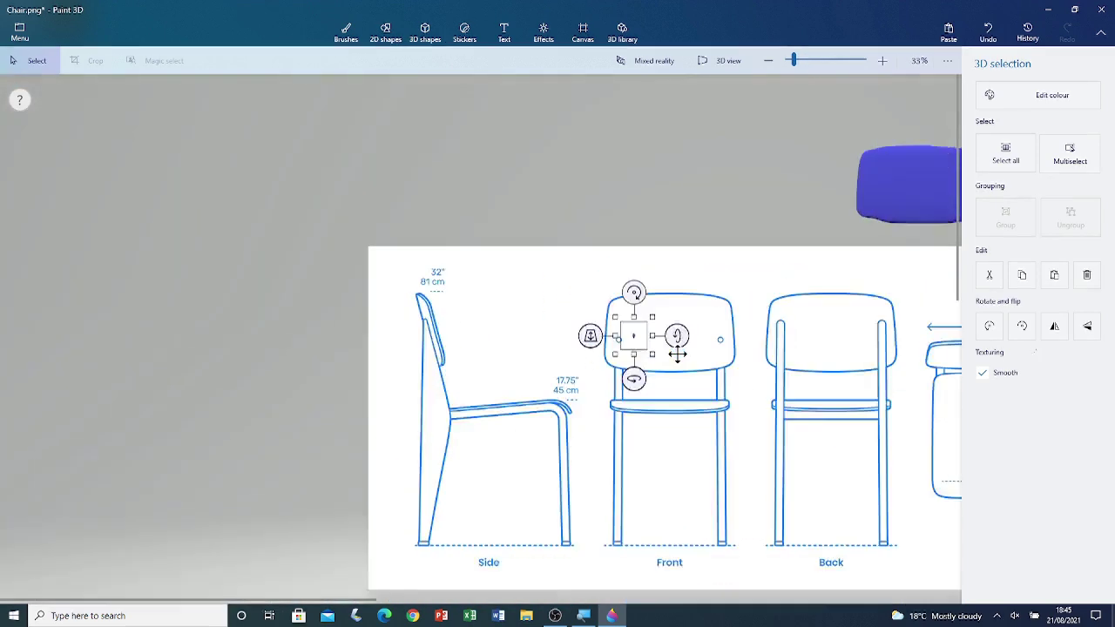
{"action": "left_click_drag", "start_coordinate": [583, 312], "coordinate": [660, 194]}
{"action": "scroll", "coordinate": [662, 196], "scroll_direction": "up", "scroll_amount": 5}
{"action": "scroll", "coordinate": [714, 199], "scroll_direction": "up", "scroll_amount": 5}
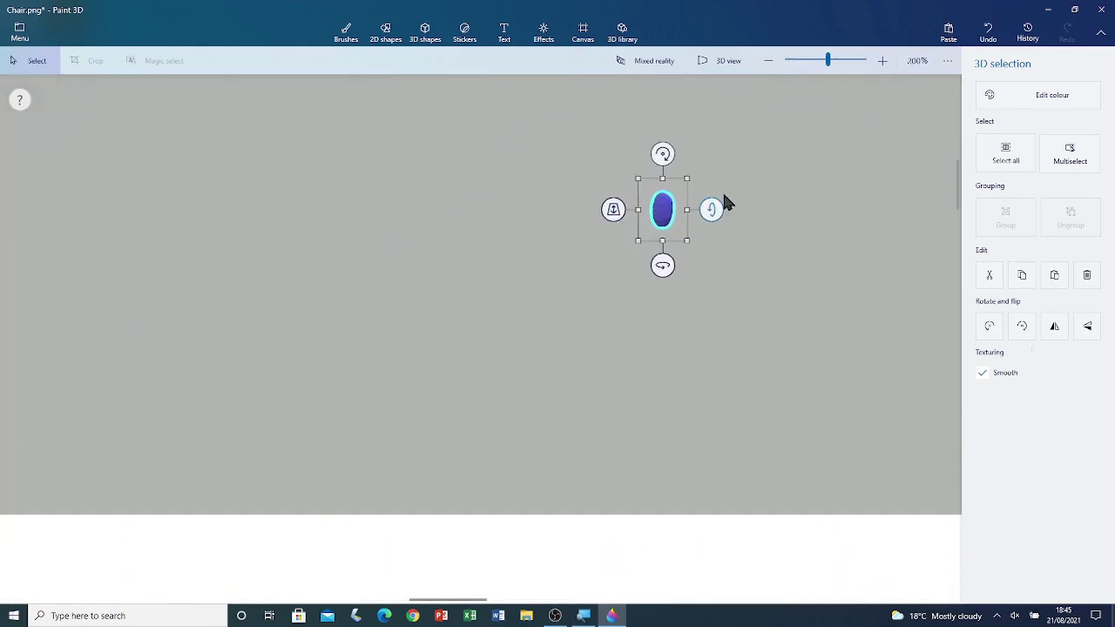
{"action": "left_click_drag", "start_coordinate": [559, 336], "coordinate": [513, 329]}
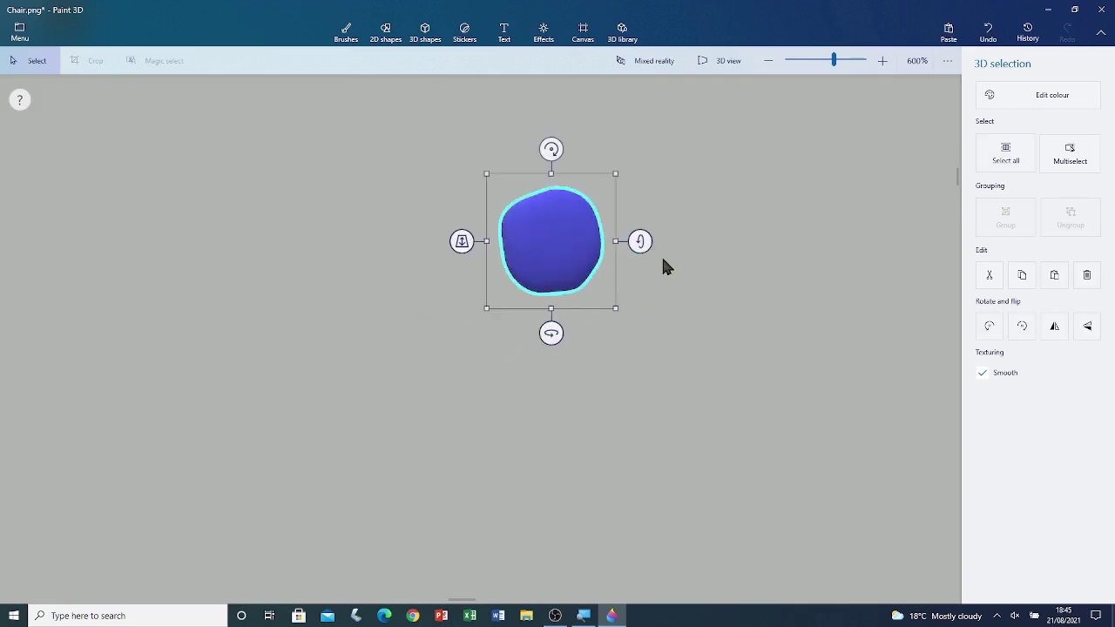
Duplicate the 3D screw by copying and pasting it, place the copy diagonally below the original and deselect it.
{"action": "left_click", "coordinate": [1024, 281]}
{"action": "key", "text": "Escape"}
{"action": "right_click", "coordinate": [646, 346]}
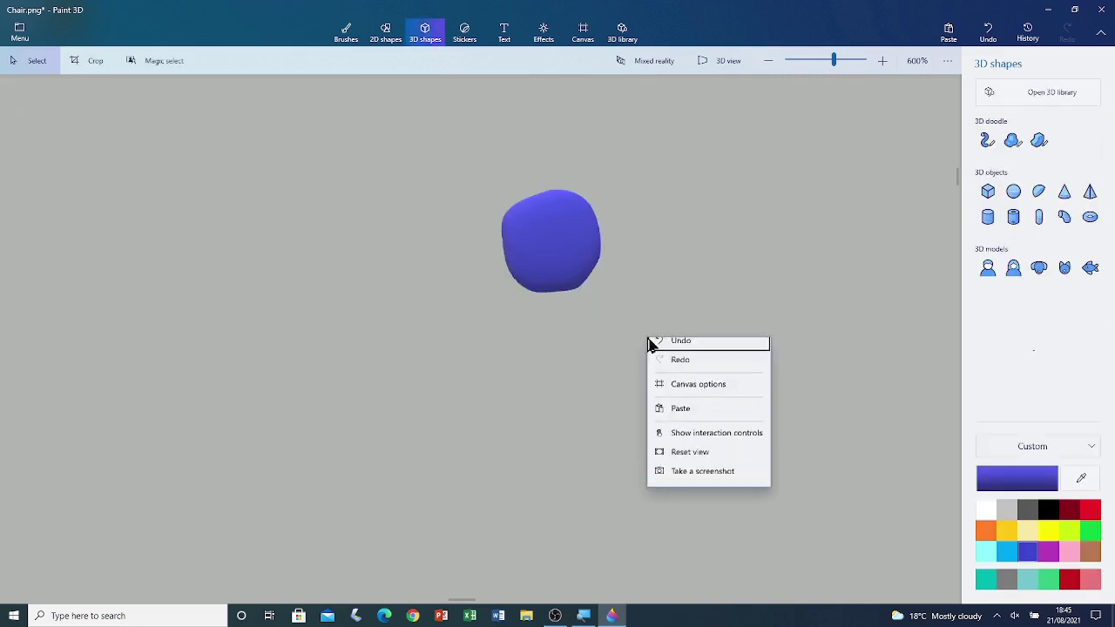
{"action": "left_click", "coordinate": [702, 422]}
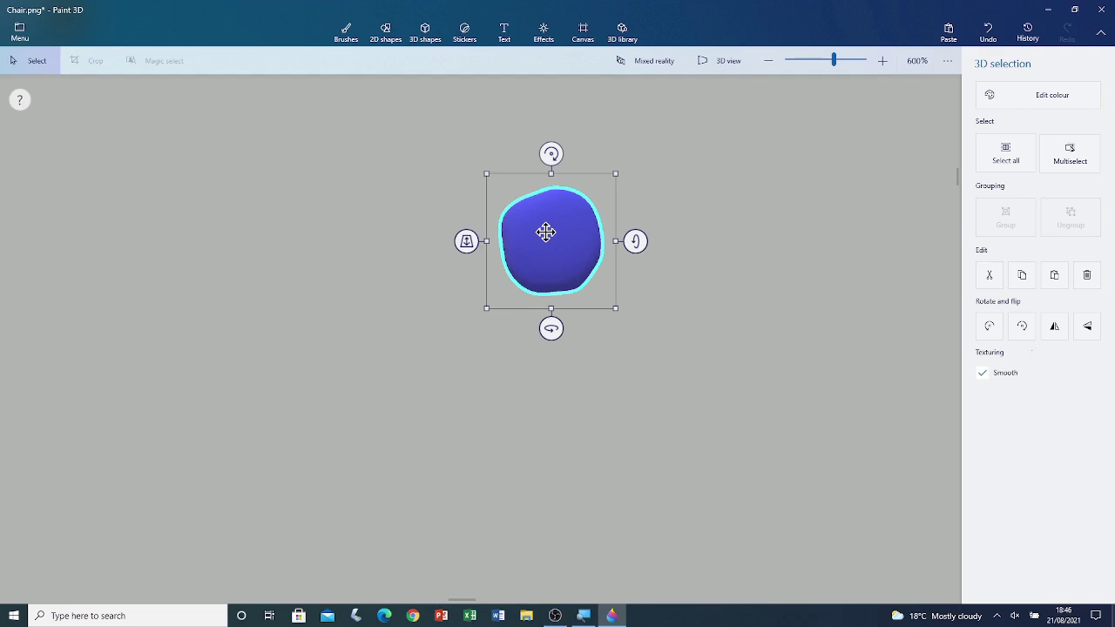
{"action": "left_click_drag", "start_coordinate": [545, 232], "coordinate": [700, 354]}
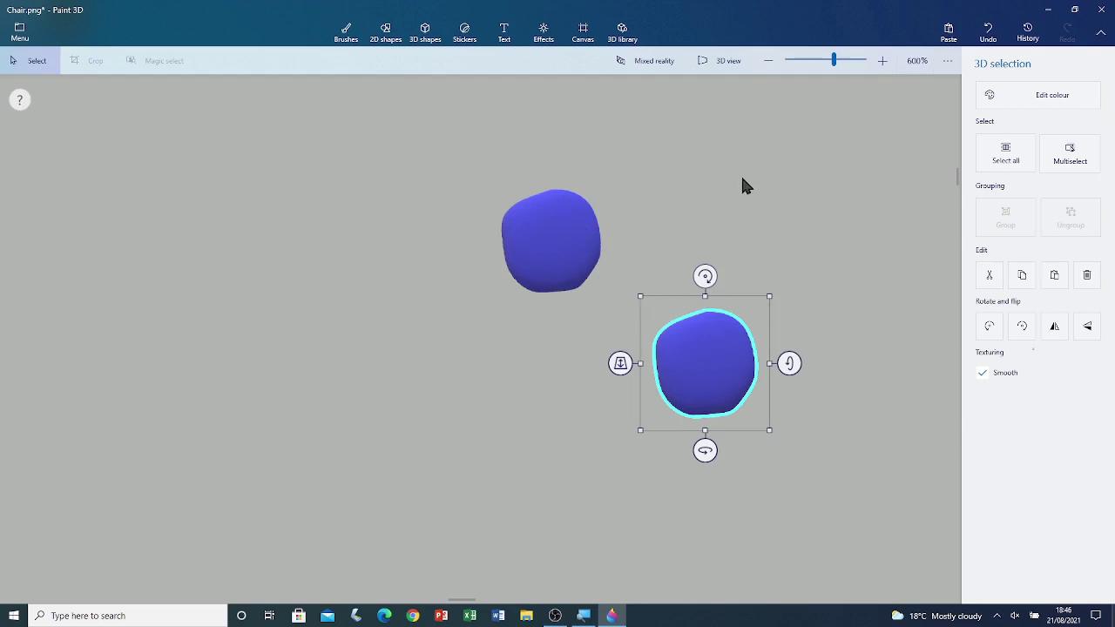
{"action": "key", "text": "ctrl+3"}
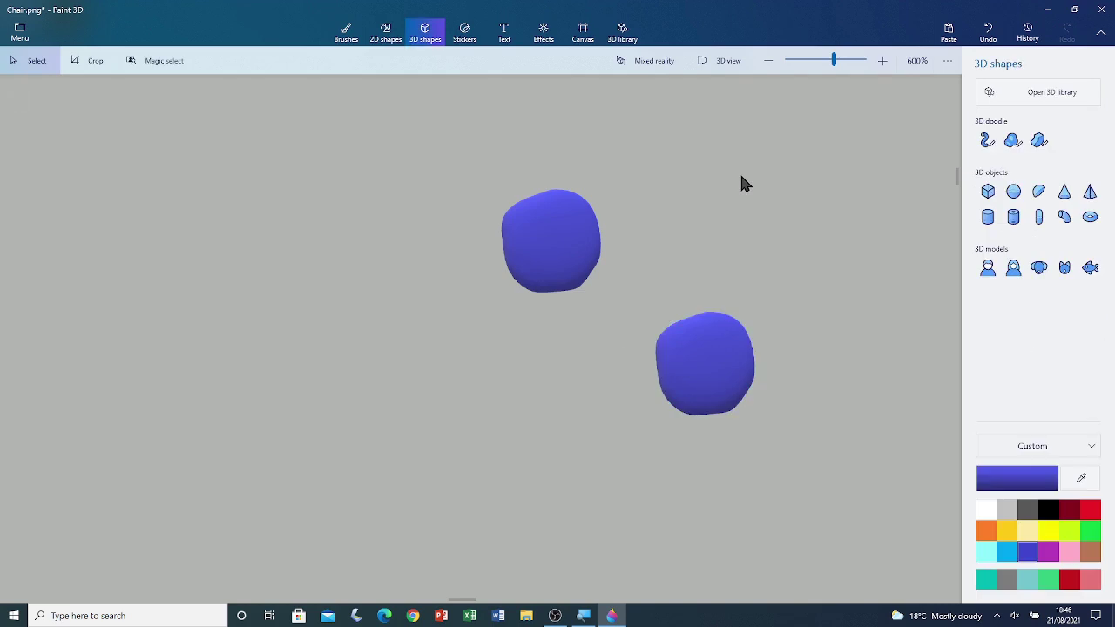
Trace the seat rail and front leg outline in the Side view with the Soft edge 3D doodle to create one closed 3D part.
{"action": "left_click_drag", "start_coordinate": [833, 61], "coordinate": [793, 59]}
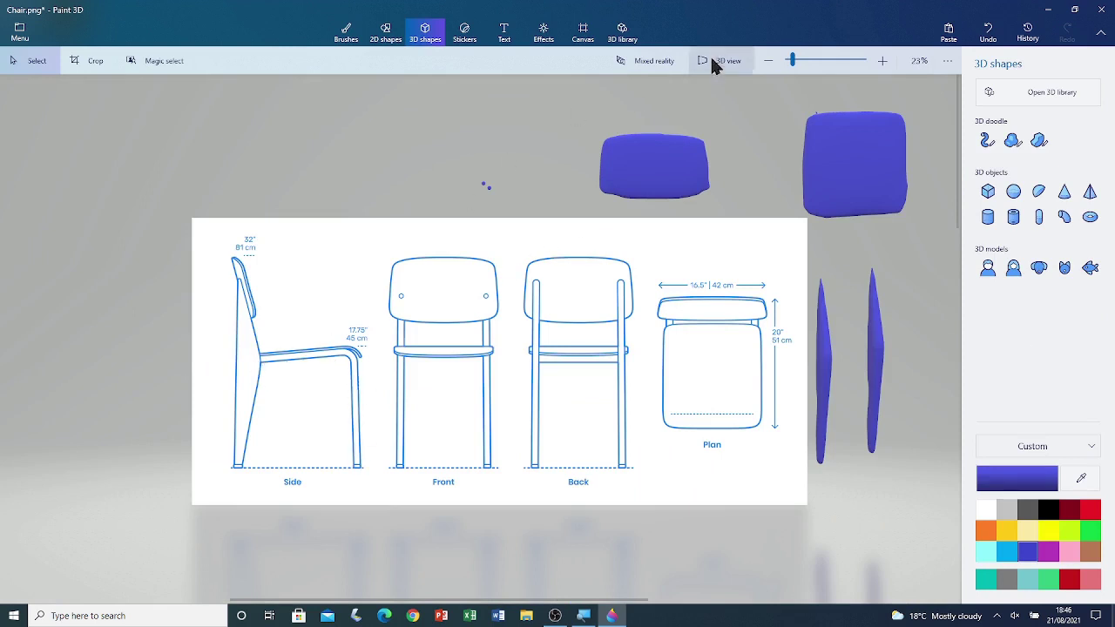
{"action": "left_click_drag", "start_coordinate": [792, 61], "coordinate": [809, 61]}
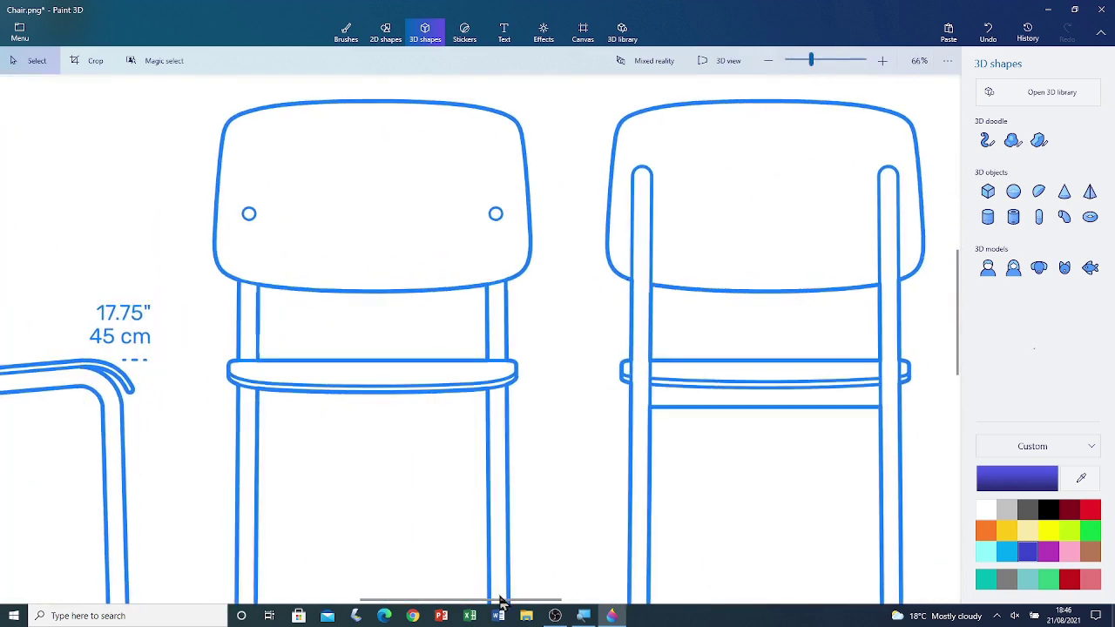
{"action": "left_click_drag", "start_coordinate": [498, 605], "coordinate": [409, 608]}
{"action": "left_click_drag", "start_coordinate": [959, 318], "coordinate": [952, 386]}
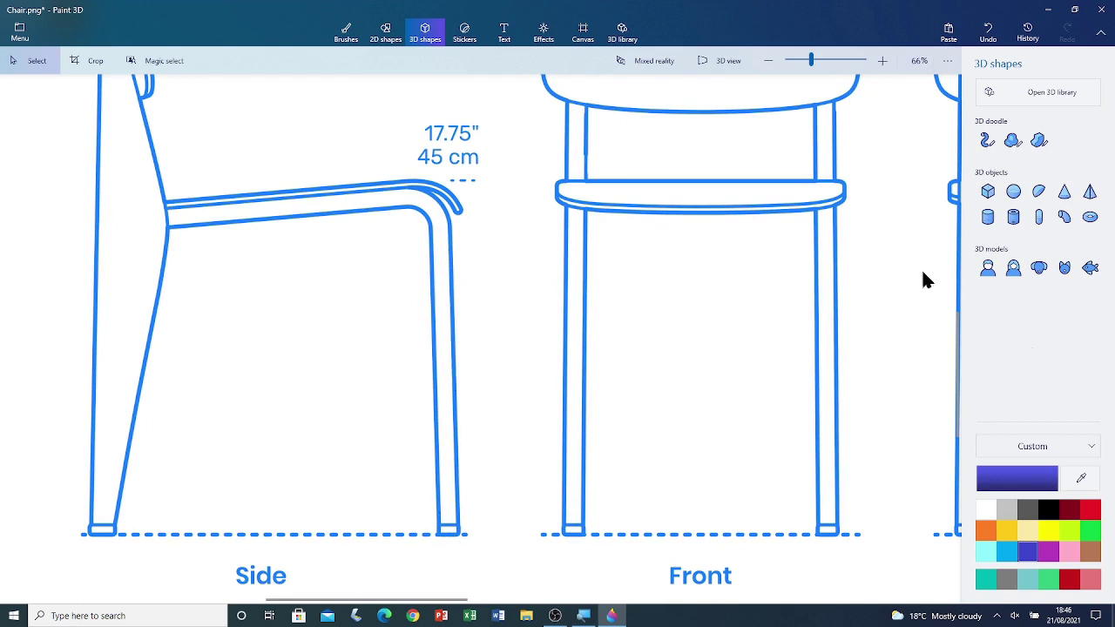
{"action": "left_click", "coordinate": [1013, 140]}
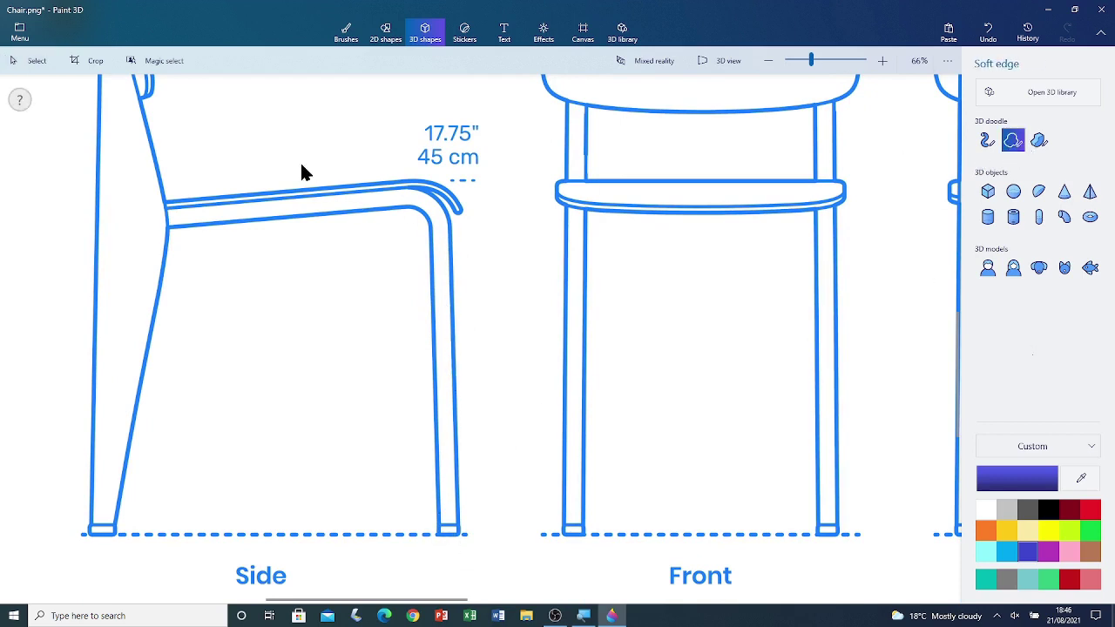
{"action": "left_click", "coordinate": [164, 210]}
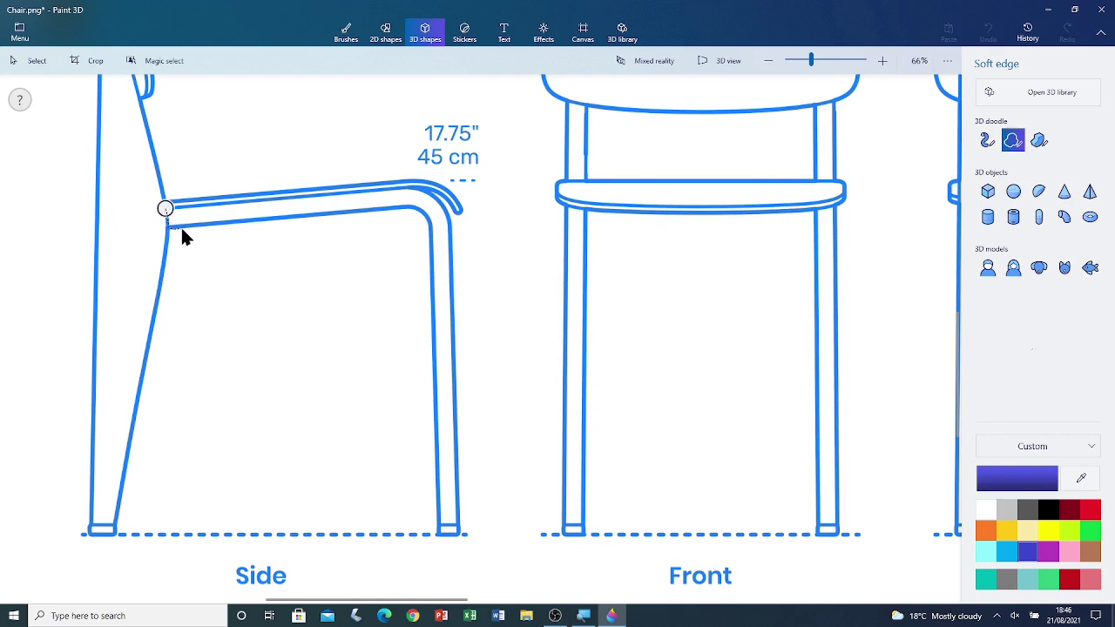
{"action": "mouse_move", "coordinate": [428, 231]}
{"action": "left_mouse_down"}
{"action": "mouse_move", "coordinate": [439, 523]}
{"action": "mouse_move", "coordinate": [455, 535]}
{"action": "mouse_move", "coordinate": [454, 332]}
{"action": "mouse_move", "coordinate": [438, 200]}
{"action": "mouse_move", "coordinate": [372, 187]}
{"action": "mouse_move", "coordinate": [183, 212]}
{"action": "left_mouse_up"}
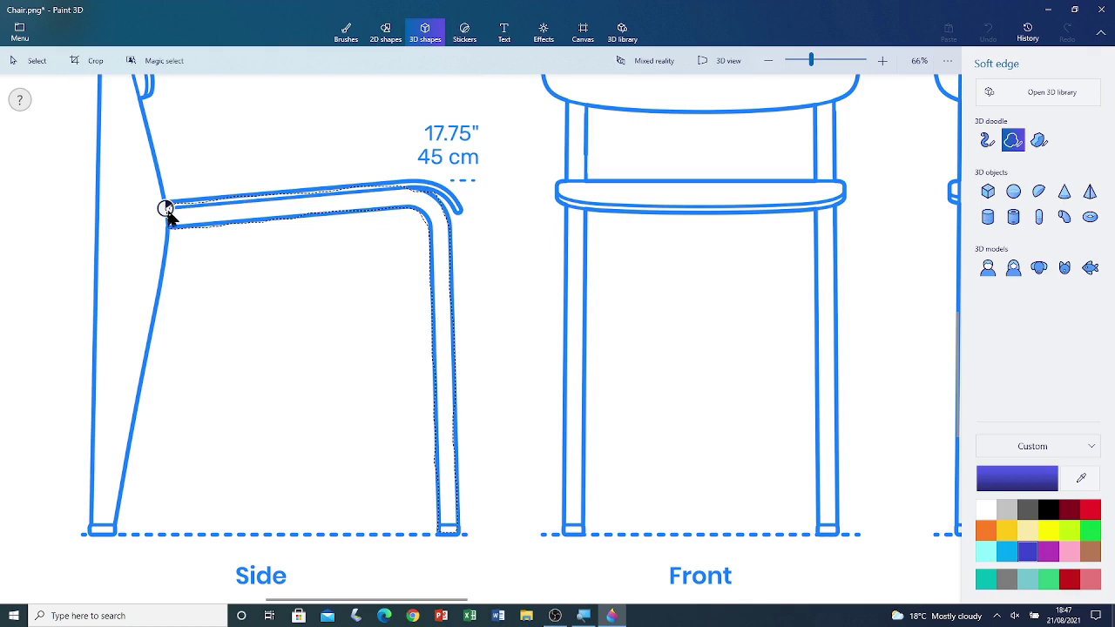
{"action": "left_click_drag", "start_coordinate": [167, 214], "coordinate": [166, 210]}
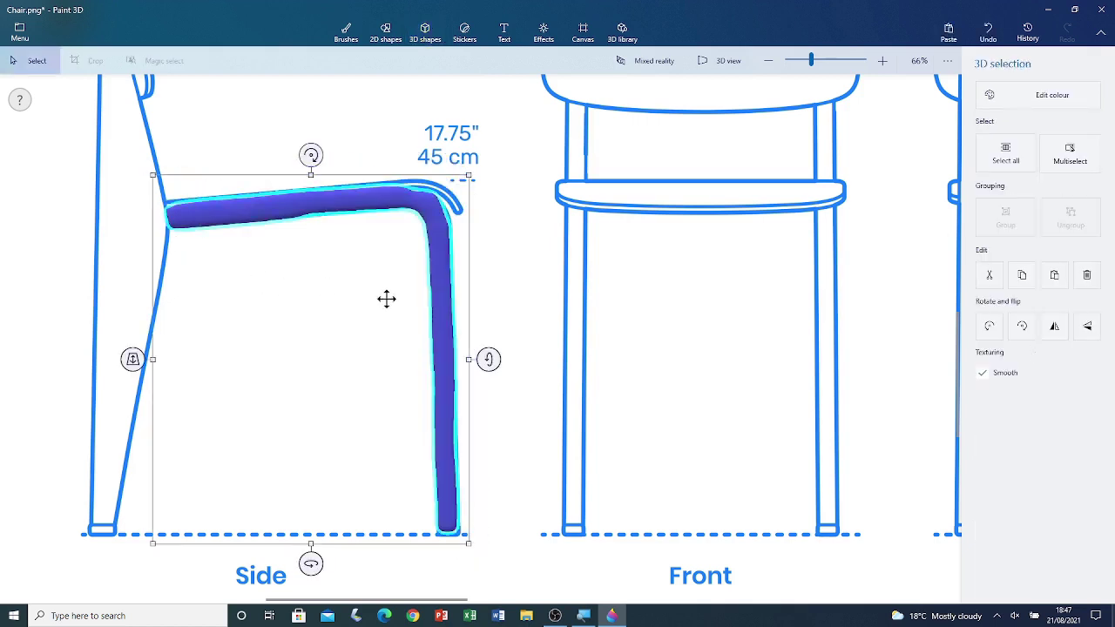
Move the 3D front leg off the canvas above the drawing and back down beside the Side view's backrest.
{"action": "scroll", "coordinate": [412, 328], "scroll_direction": "down", "scroll_amount": 4}
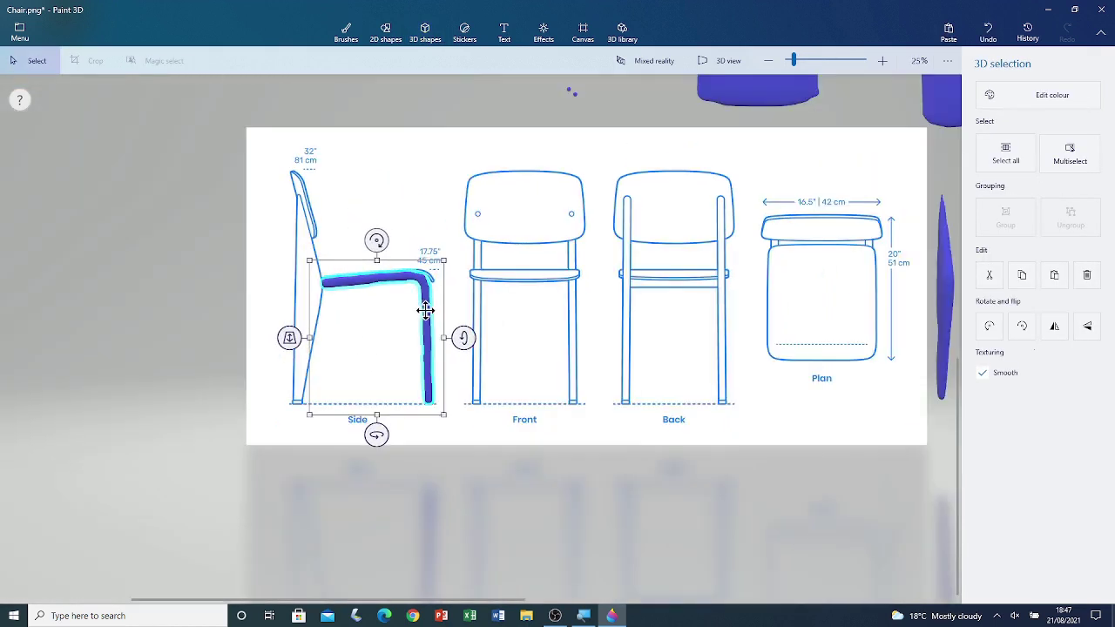
{"action": "scroll", "coordinate": [426, 310], "scroll_direction": "down", "scroll_amount": 3}
{"action": "left_click_drag", "start_coordinate": [414, 341], "coordinate": [427, 246]}
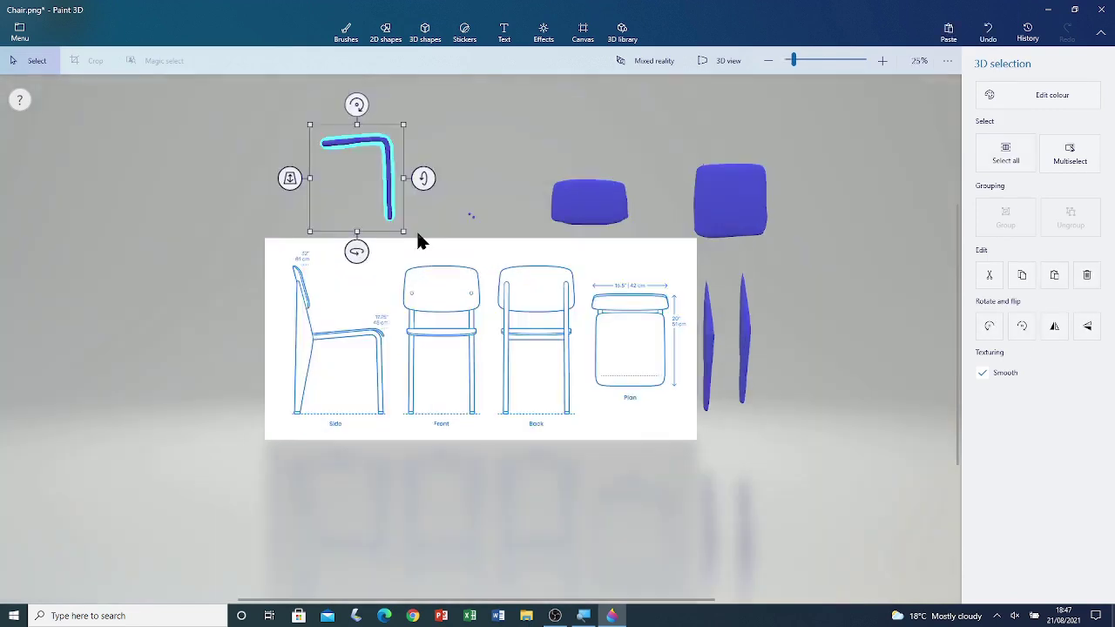
{"action": "scroll", "coordinate": [418, 242], "scroll_direction": "up", "scroll_amount": 3}
{"action": "left_click_drag", "start_coordinate": [395, 135], "coordinate": [384, 285]}
{"action": "scroll", "coordinate": [384, 285], "scroll_direction": "up", "scroll_amount": 3}
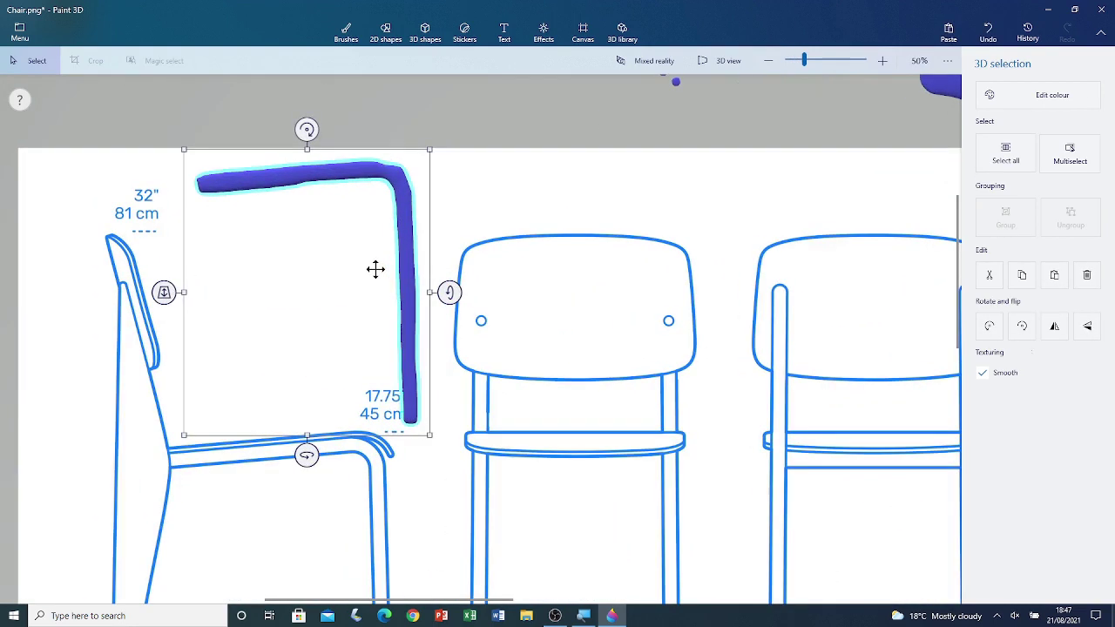
Spin the 3D front leg edge-on around the y-axis and place it over a leg in the Front view to compare thickness.
{"action": "left_click_drag", "start_coordinate": [306, 455], "coordinate": [201, 450]}
{"action": "scroll", "coordinate": [501, 429], "scroll_direction": "down", "scroll_amount": 3}
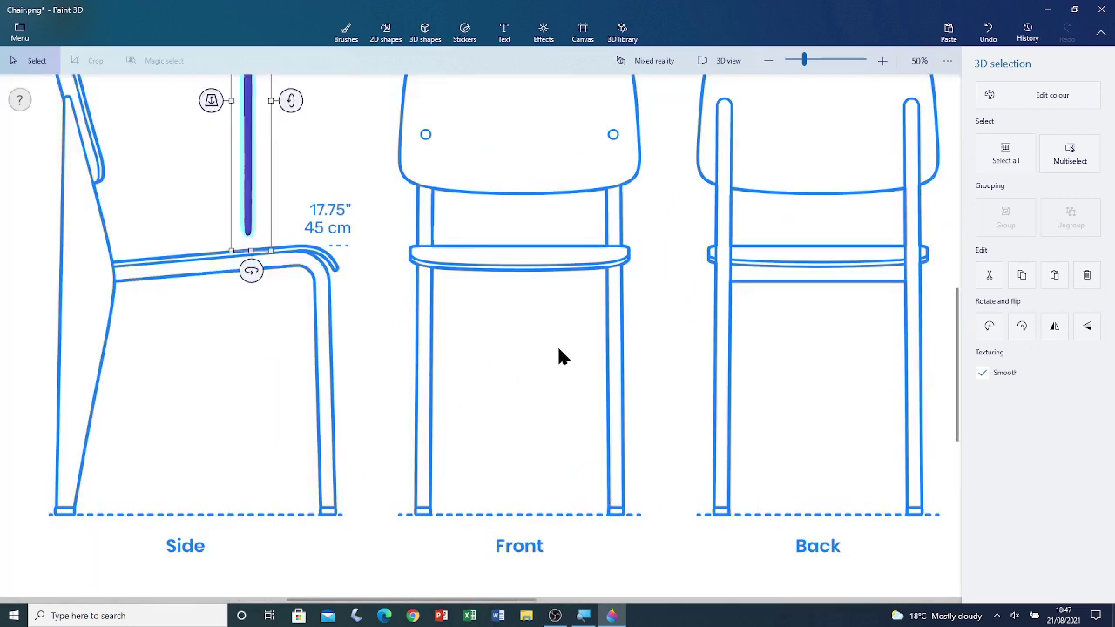
{"action": "left_click_drag", "start_coordinate": [244, 179], "coordinate": [419, 454]}
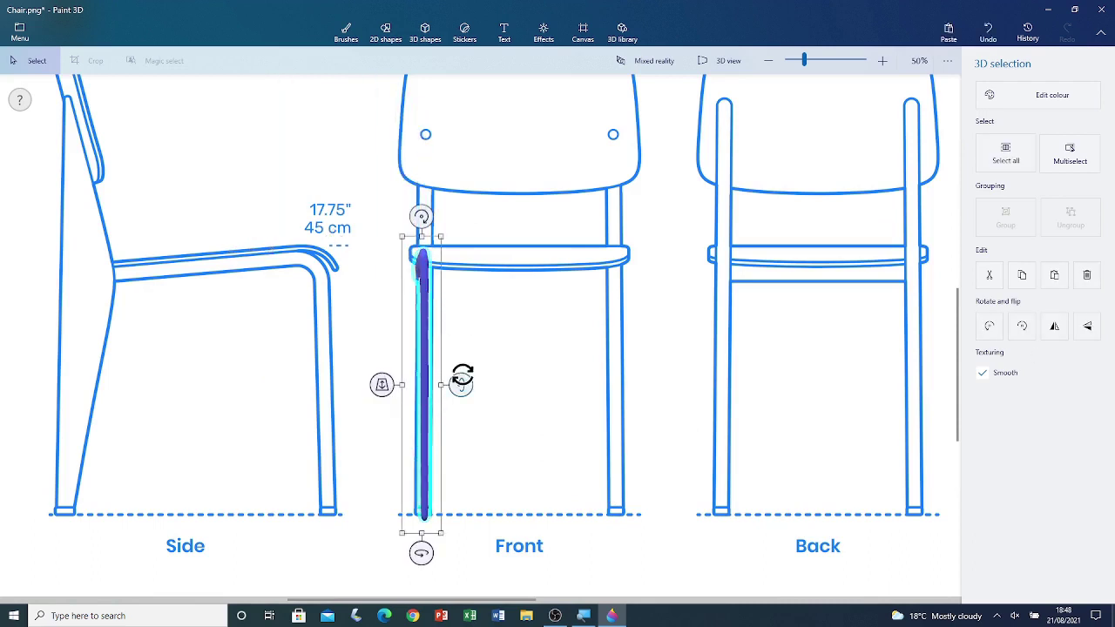
{"action": "left_click_drag", "start_coordinate": [422, 552], "coordinate": [422, 558]}
Thicken the 3D front leg to roughly the drawn leg's width and spin it back on the y-axis to its side profile.
{"action": "left_click", "coordinate": [443, 385]}
{"action": "left_click", "coordinate": [425, 384]}
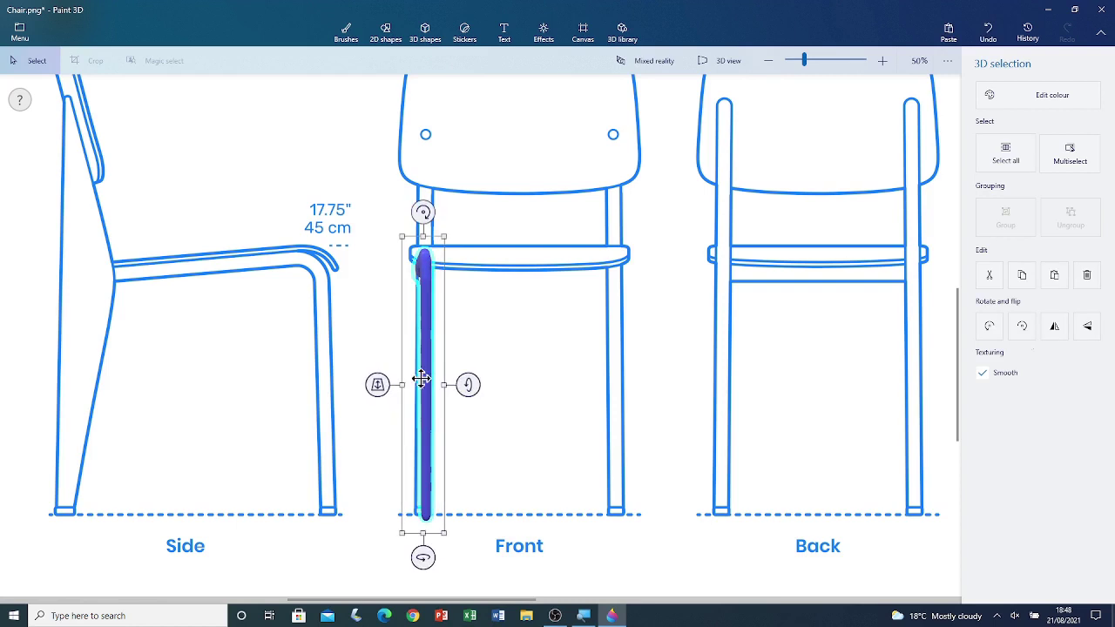
{"action": "left_click_drag", "start_coordinate": [406, 384], "coordinate": [530, 373]}
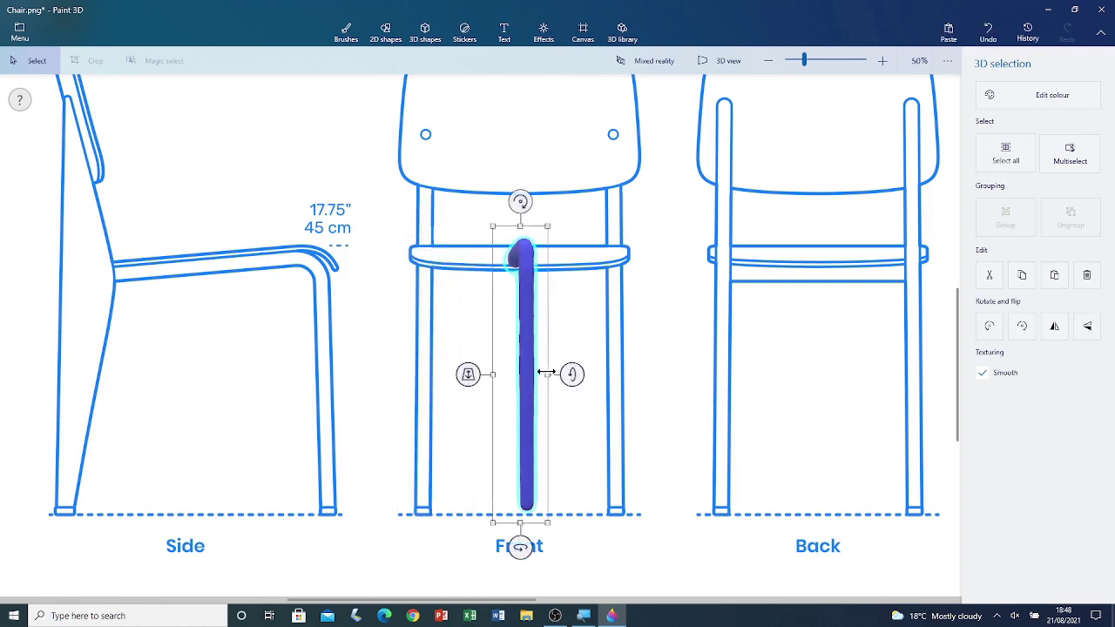
{"action": "mouse_move", "coordinate": [595, 546]}
{"action": "left_mouse_down"}
{"action": "mouse_move", "coordinate": [724, 519]}
{"action": "mouse_move", "coordinate": [634, 515]}
{"action": "left_mouse_up"}
{"action": "scroll", "coordinate": [634, 515], "scroll_direction": "down", "scroll_amount": 5}
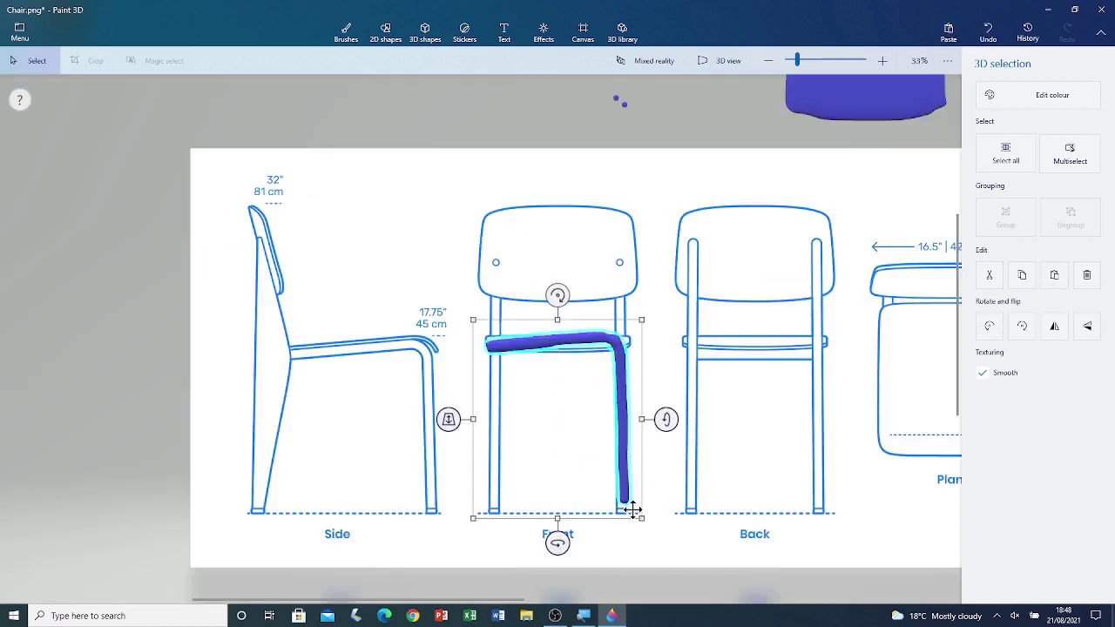
{"action": "scroll", "coordinate": [460, 351], "scroll_direction": "up", "scroll_amount": 3}
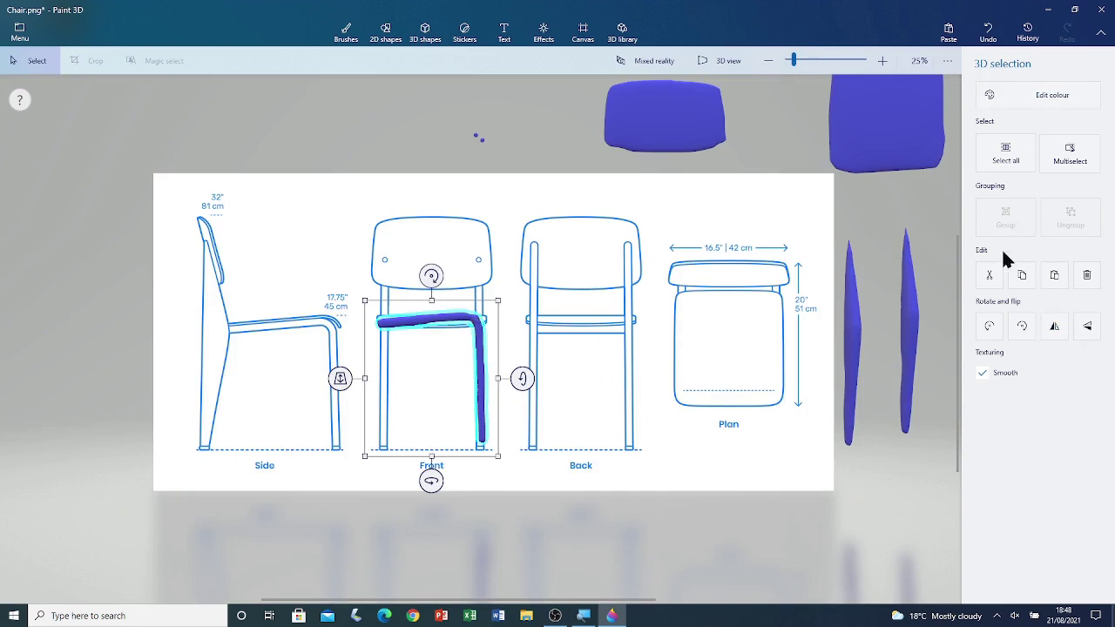
Copy the 3D front leg, then move the original off the canvas above the drawing and deselect it.
{"action": "left_click", "coordinate": [1025, 277]}
{"action": "scroll", "coordinate": [488, 372], "scroll_direction": "down", "scroll_amount": 3}
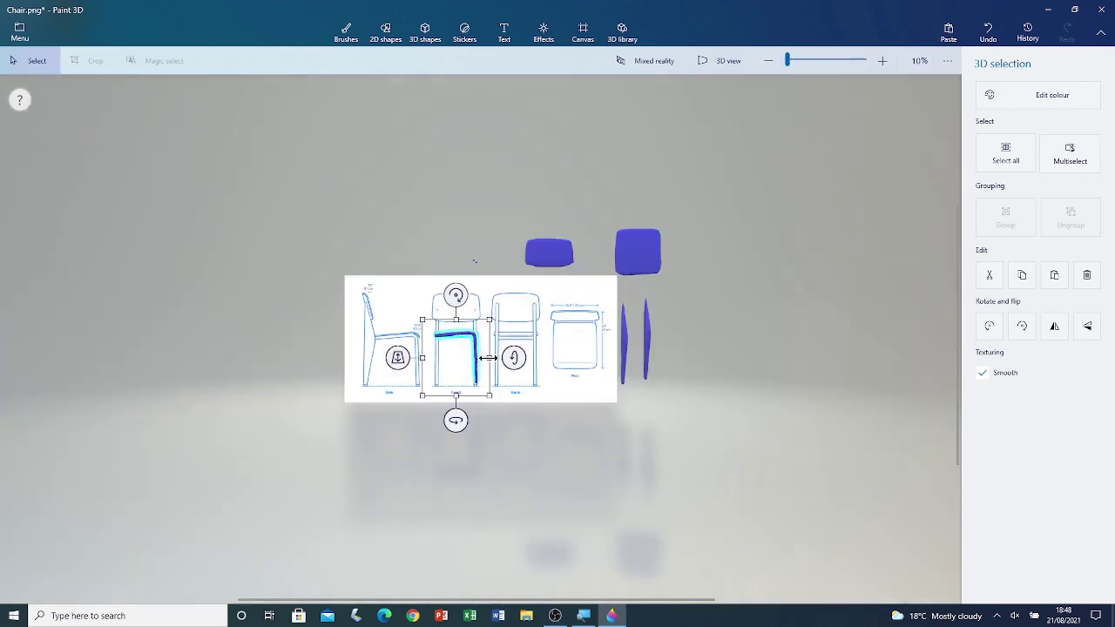
{"action": "mouse_move", "coordinate": [474, 342]}
{"action": "left_mouse_down"}
{"action": "mouse_move", "coordinate": [467, 213]}
{"action": "mouse_move", "coordinate": [446, 218]}
{"action": "left_mouse_up"}
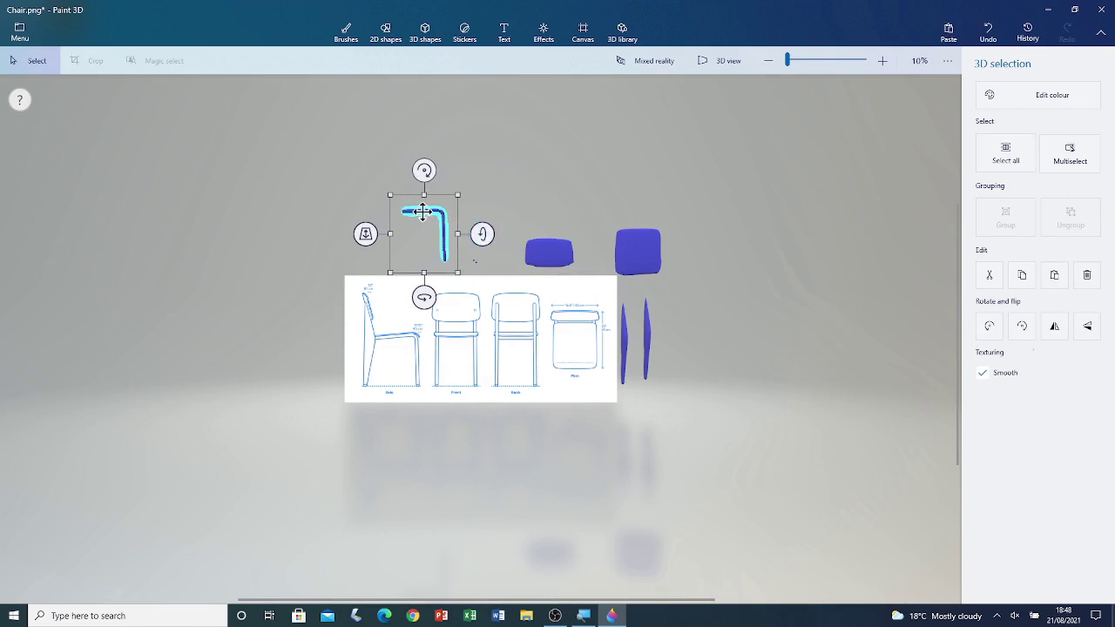
{"action": "scroll", "coordinate": [425, 207], "scroll_direction": "up", "scroll_amount": 3}
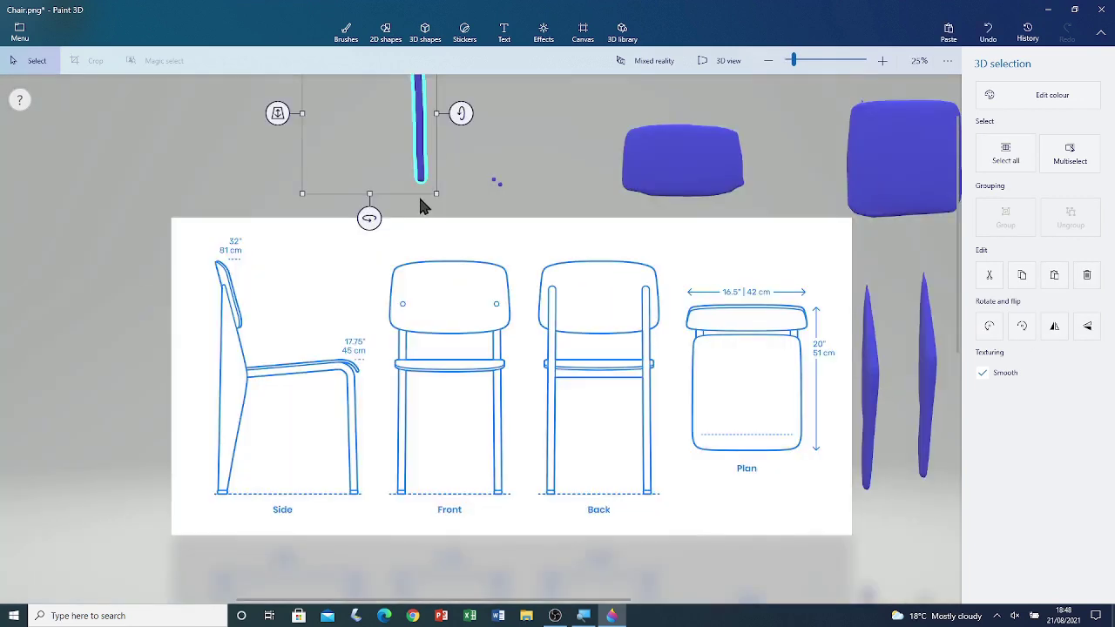
{"action": "left_click", "coordinate": [563, 146]}
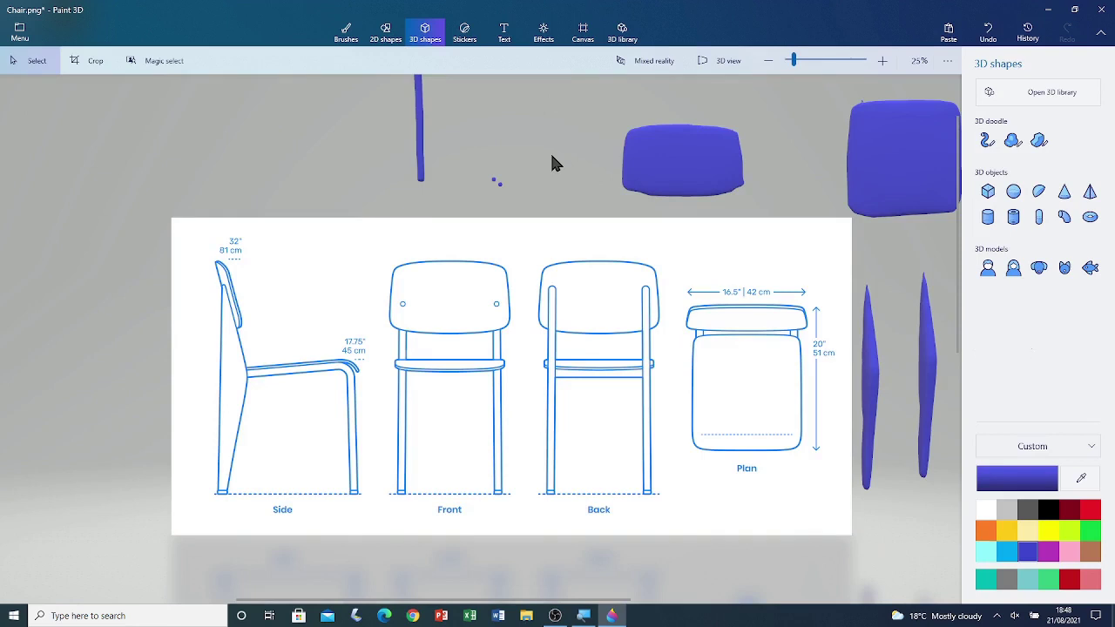
Paste a second copy of the 3D front leg and move it off the canvas above the drawing, beside the first.
{"action": "right_click", "coordinate": [546, 323]}
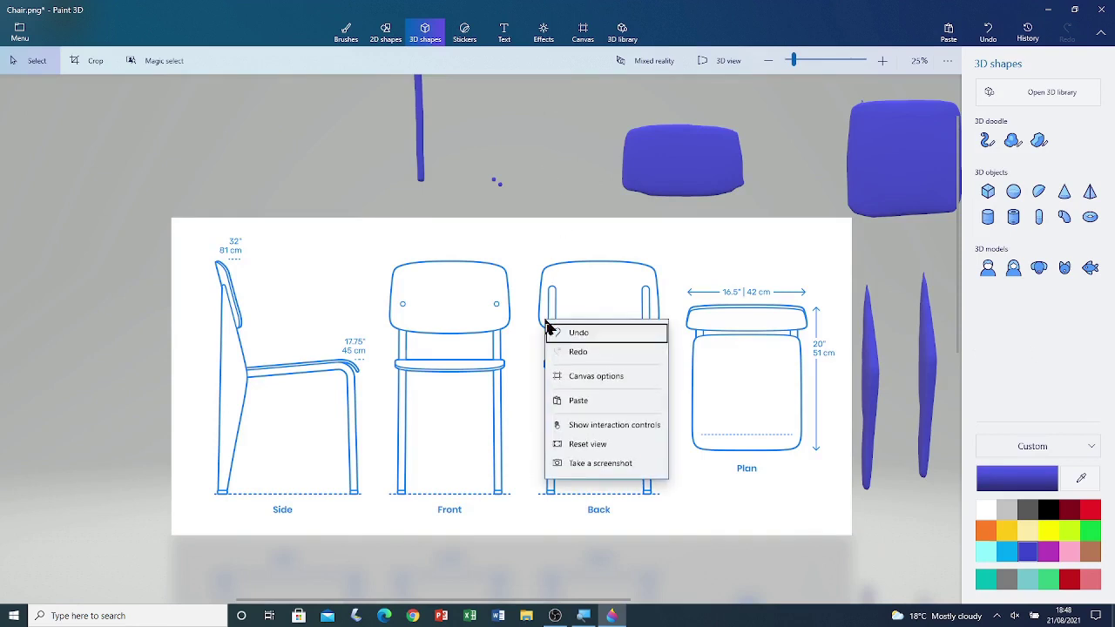
{"action": "left_click", "coordinate": [580, 401]}
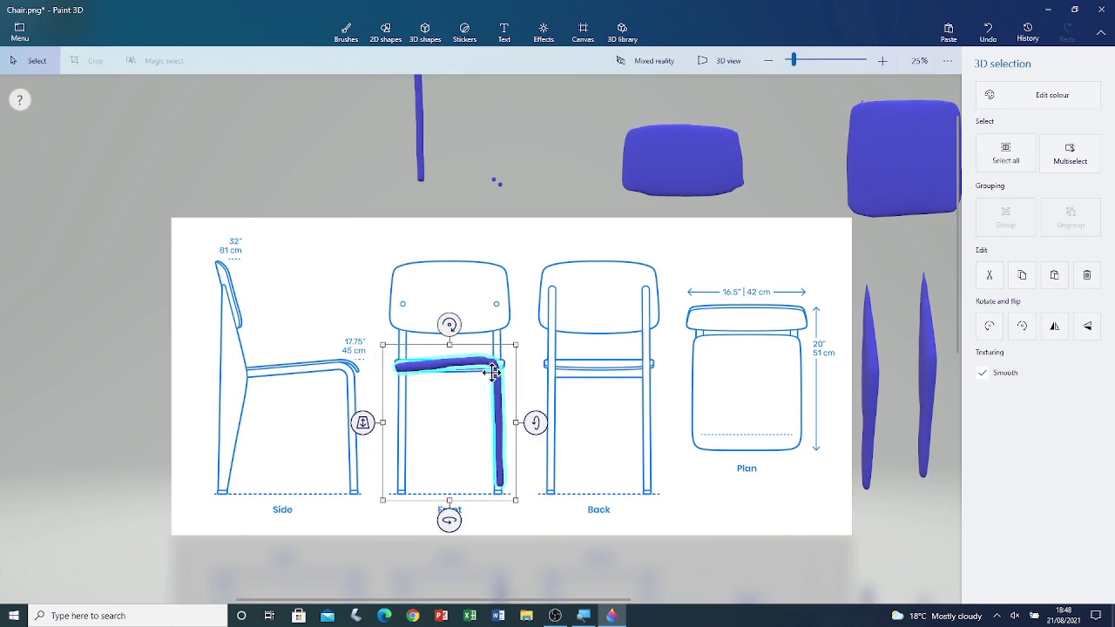
{"action": "left_click_drag", "start_coordinate": [449, 520], "coordinate": [386, 517]}
{"action": "left_click_drag", "start_coordinate": [464, 445], "coordinate": [558, 450]}
{"action": "left_click_drag", "start_coordinate": [516, 353], "coordinate": [267, 144]}
{"action": "left_click", "coordinate": [834, 386]}
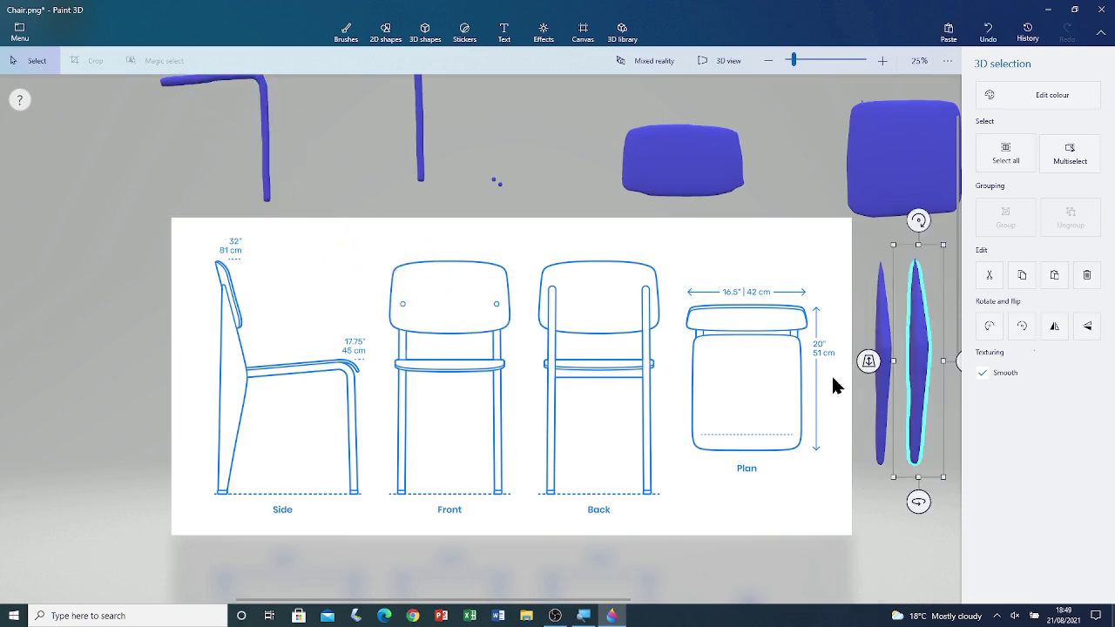
Recolour both L-shaped 3D front legs above the drawing to black.
{"action": "scroll", "coordinate": [677, 349], "scroll_direction": "down", "scroll_amount": 3}
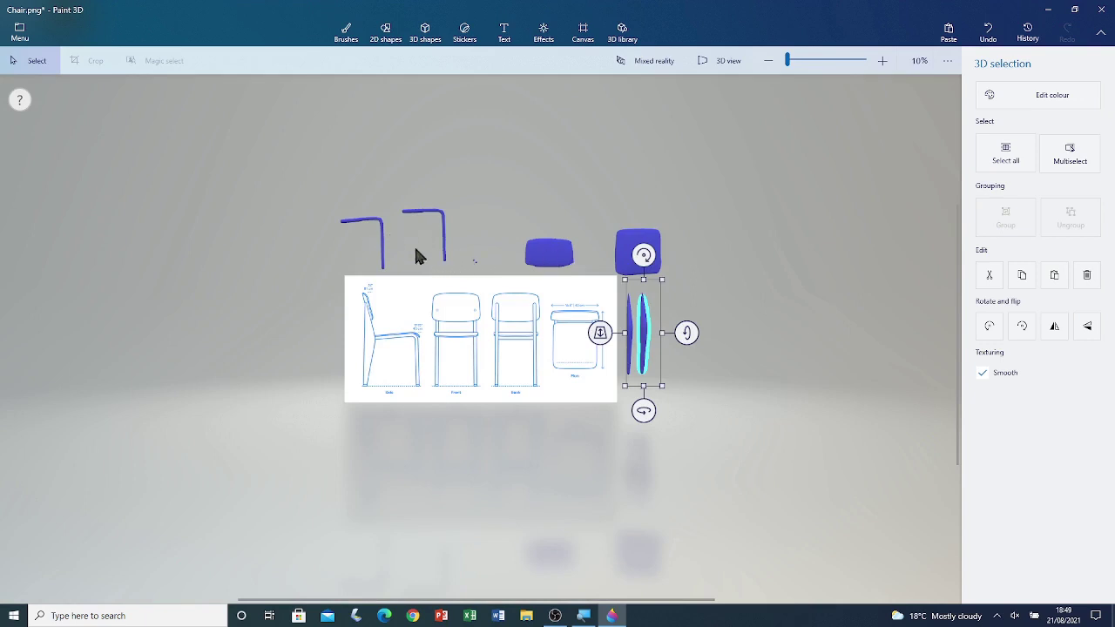
{"action": "left_click", "coordinate": [384, 250]}
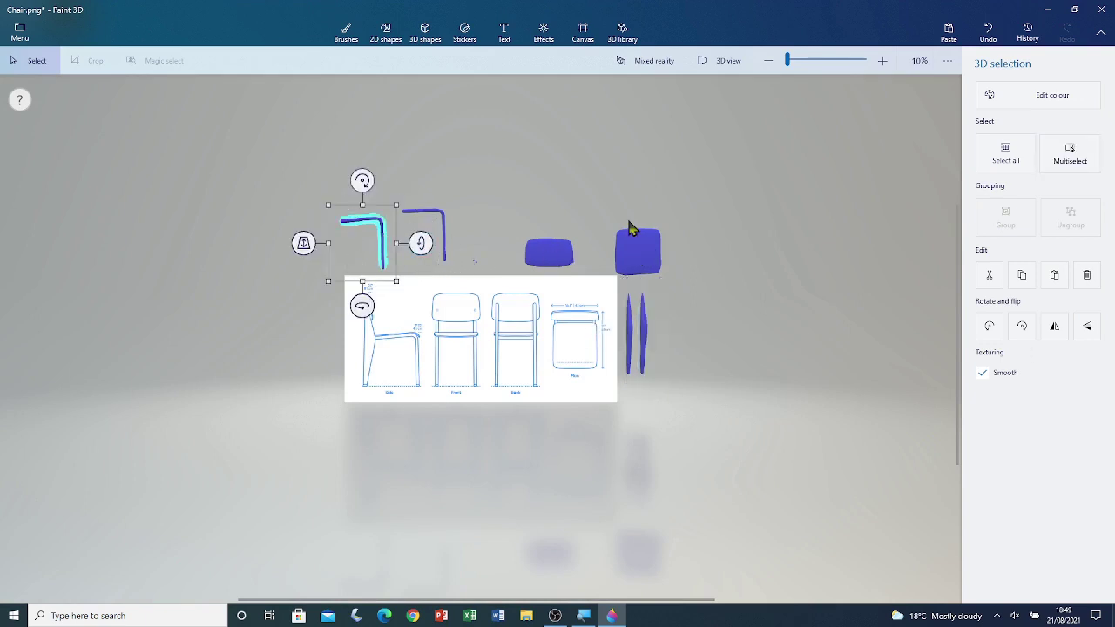
{"action": "left_click", "coordinate": [1063, 105]}
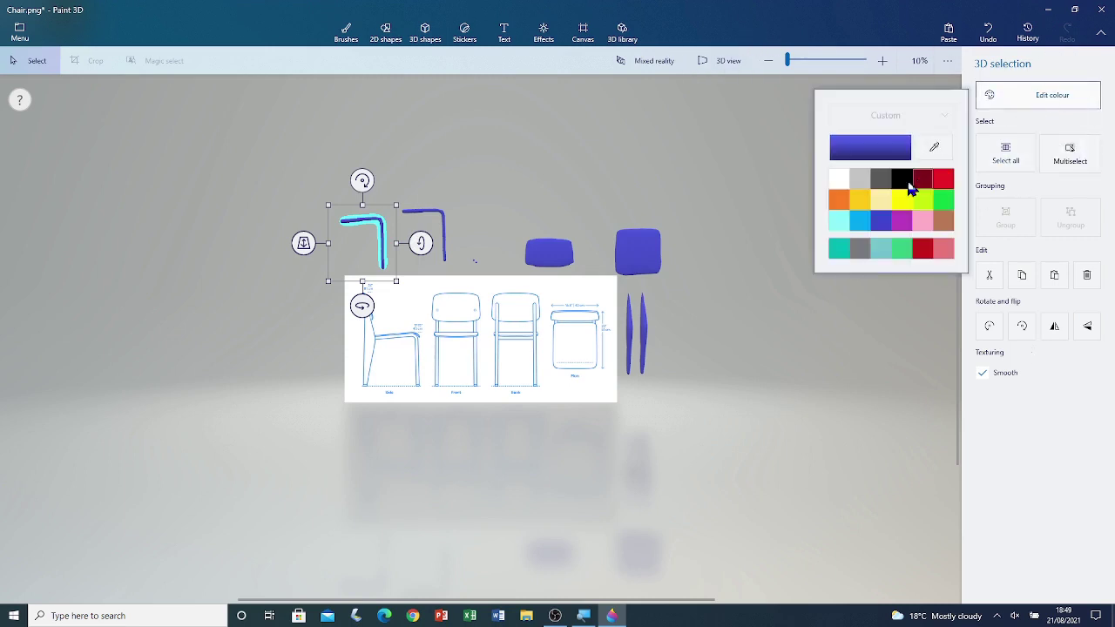
{"action": "left_click", "coordinate": [903, 180]}
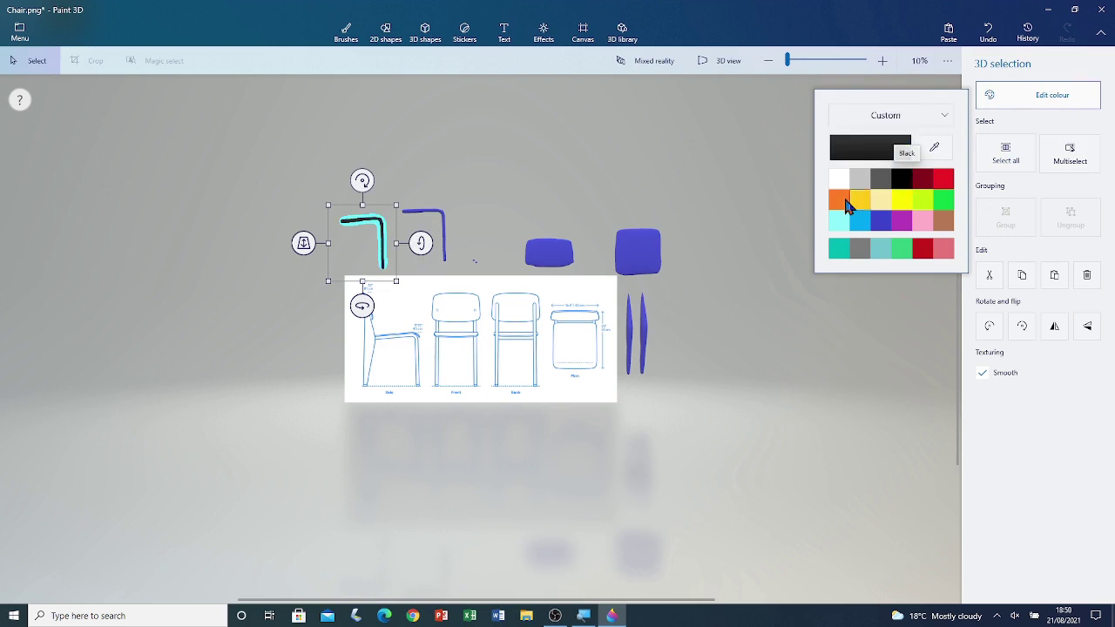
{"action": "scroll", "coordinate": [444, 267], "scroll_direction": "up", "scroll_amount": 3}
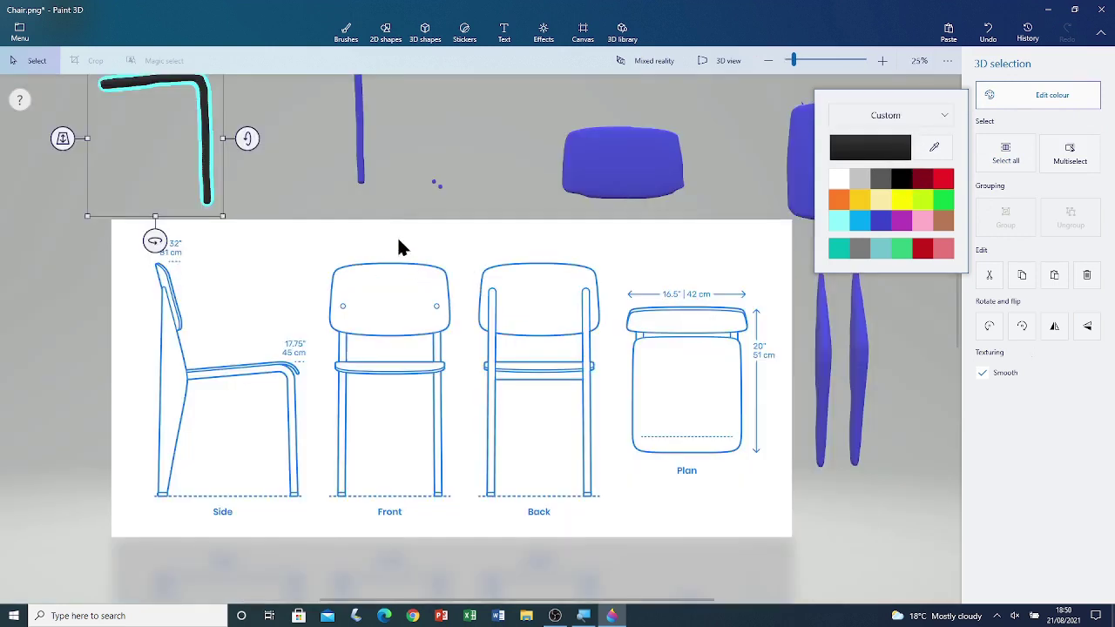
{"action": "left_click", "coordinate": [362, 172]}
{"action": "left_click", "coordinate": [1037, 103]}
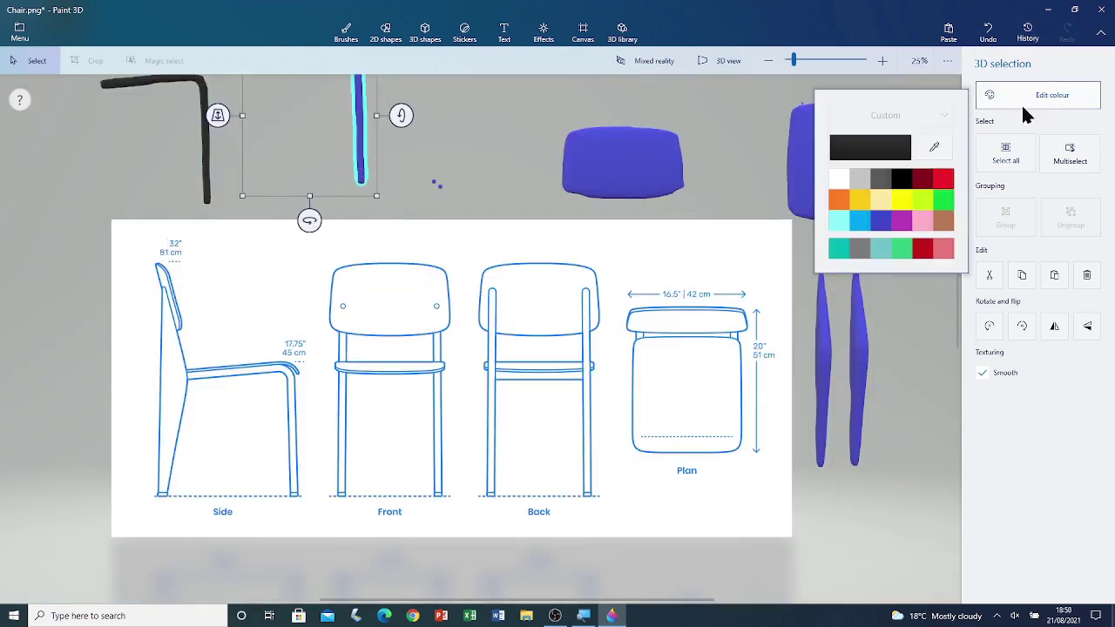
{"action": "left_click", "coordinate": [903, 180]}
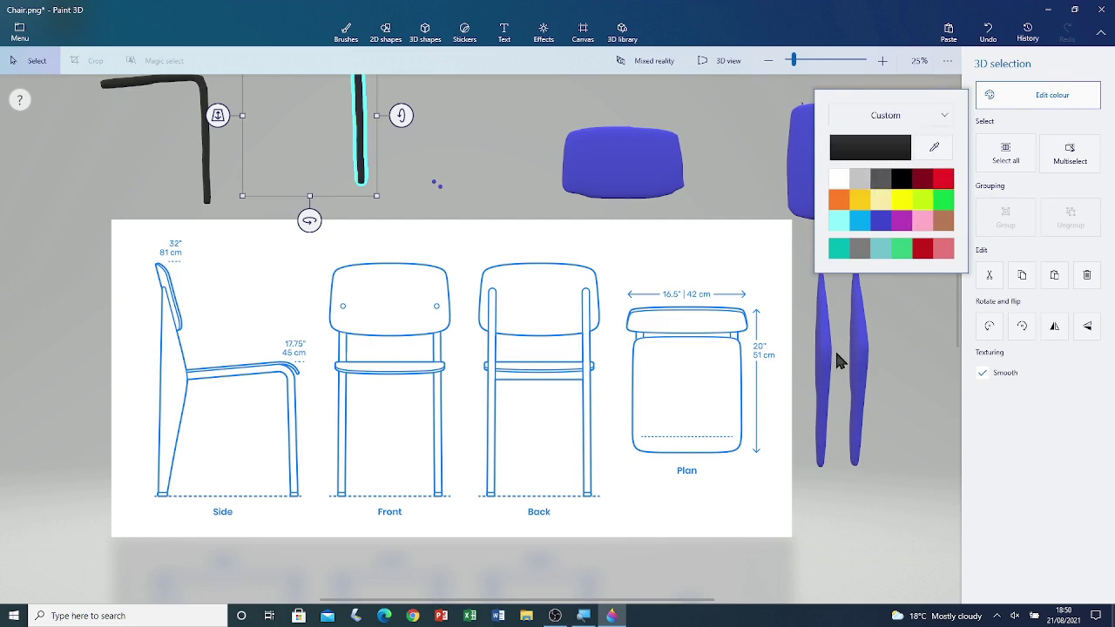
Recolour both tapered 3D back legs beside the drawing to black and deselect them.
{"action": "left_click", "coordinate": [832, 359]}
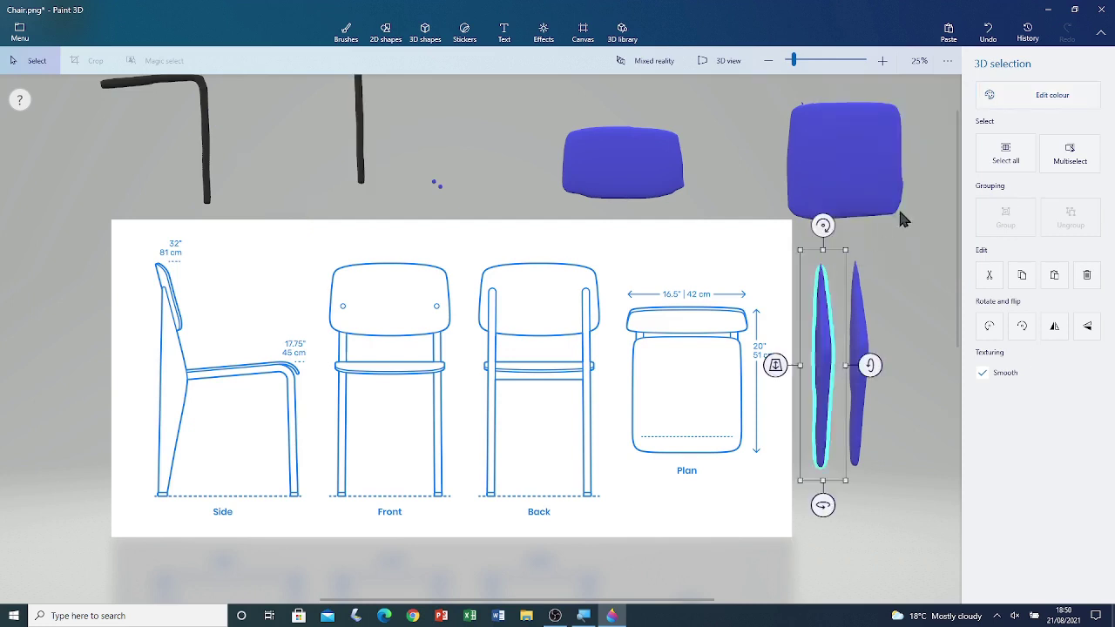
{"action": "left_click", "coordinate": [1002, 98]}
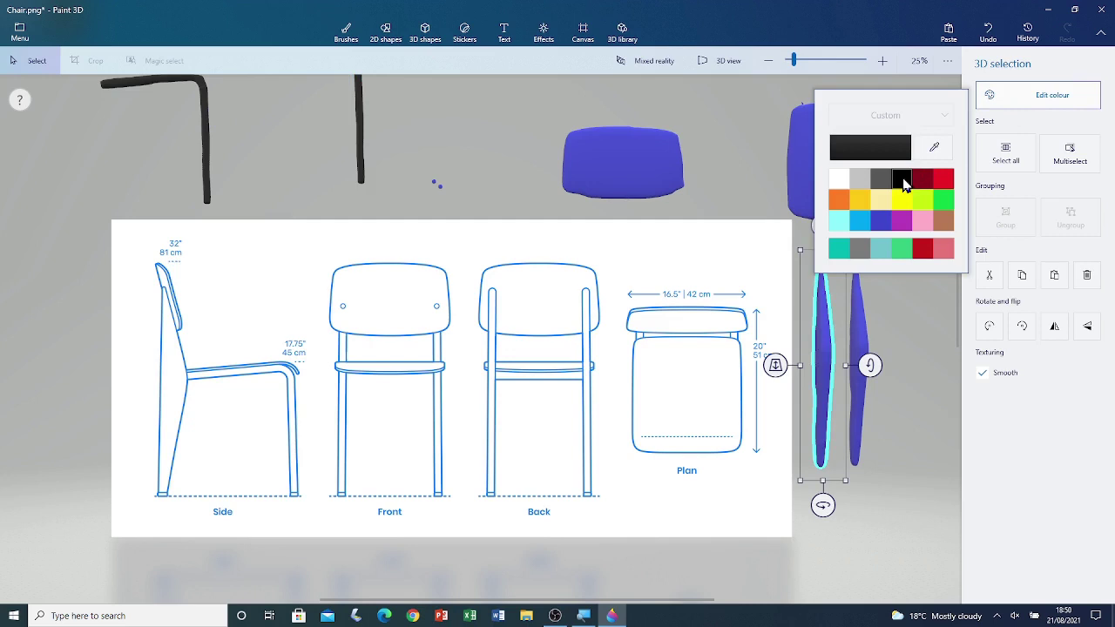
{"action": "left_click", "coordinate": [903, 180]}
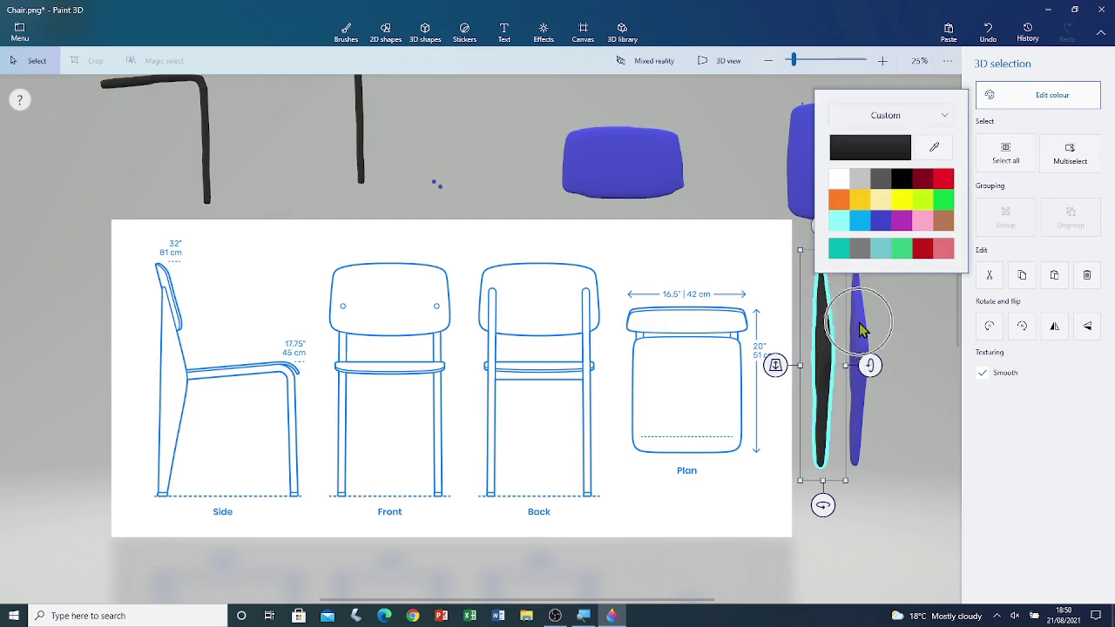
{"action": "left_click", "coordinate": [860, 328]}
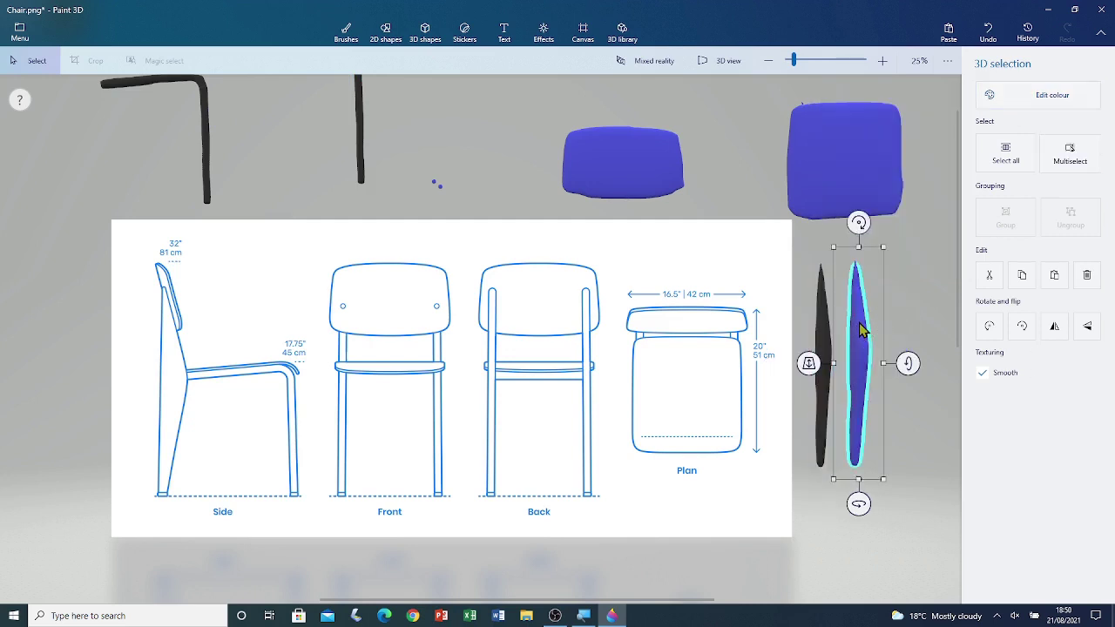
{"action": "left_click", "coordinate": [1050, 103]}
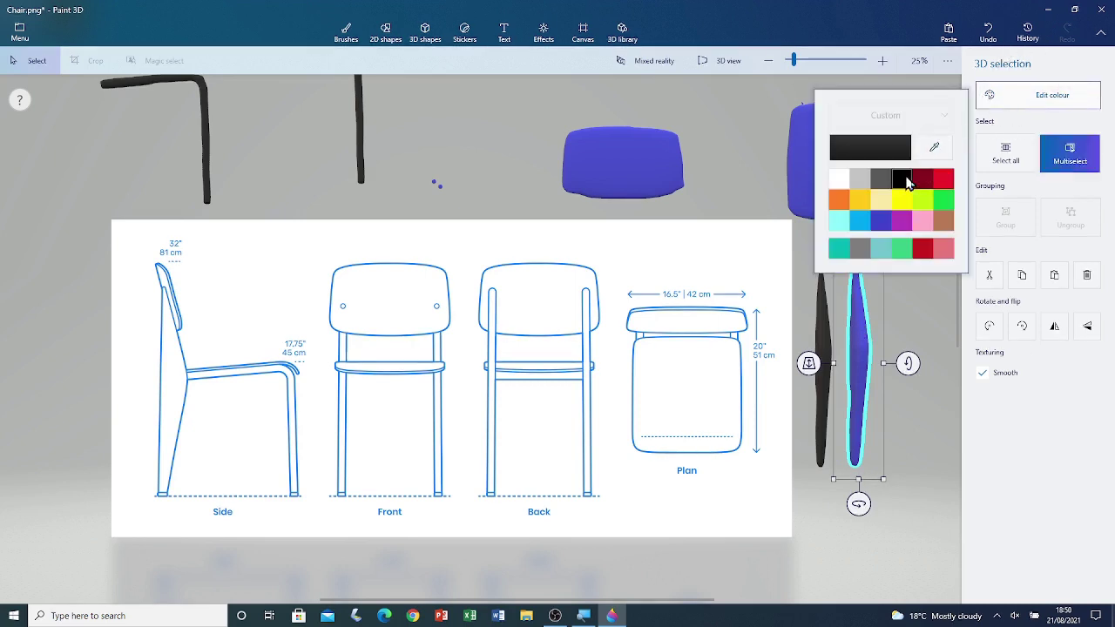
{"action": "left_click", "coordinate": [905, 180]}
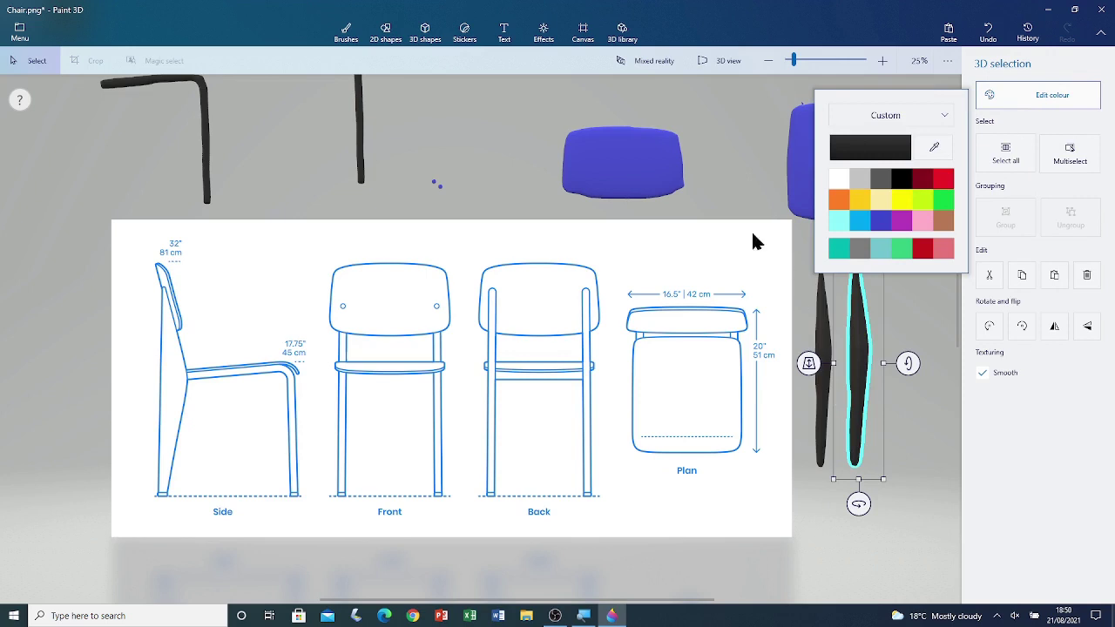
{"action": "left_click", "coordinate": [755, 185]}
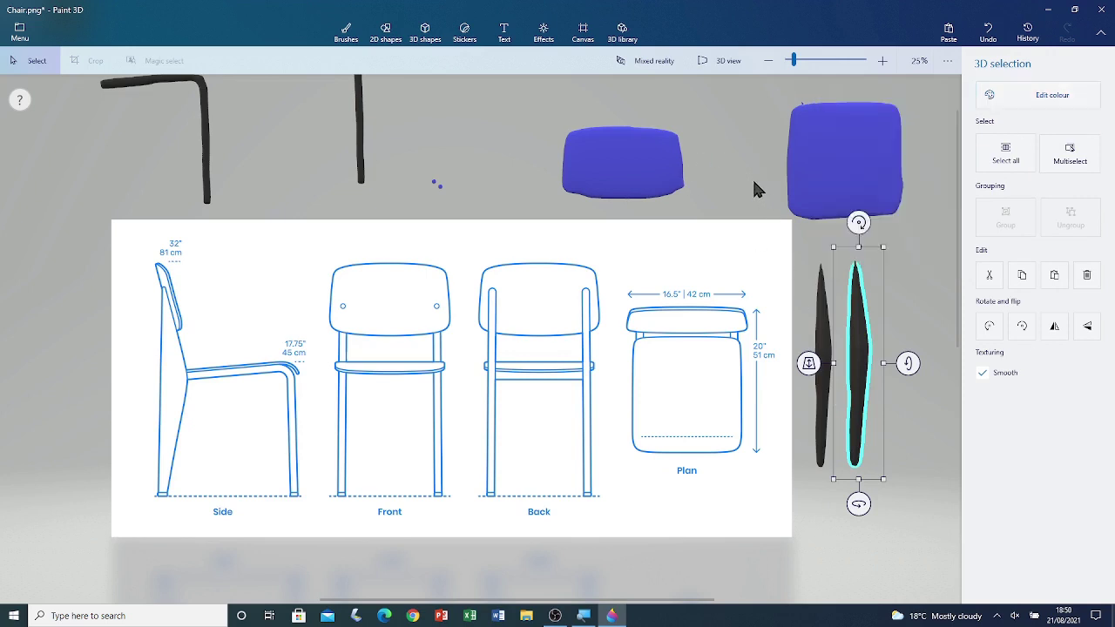
{"action": "left_click", "coordinate": [754, 183]}
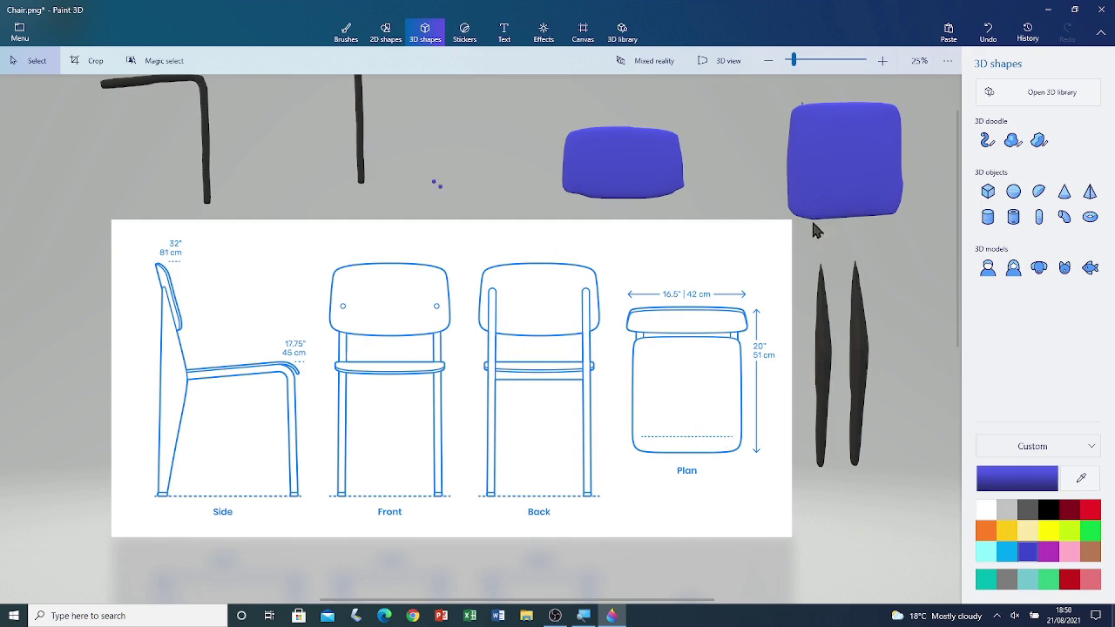
Select the two small 3D dots above the drawing together and move them between the Front and Back views' backrests.
{"action": "scroll", "coordinate": [366, 123], "scroll_direction": "up", "scroll_amount": 2}
{"action": "left_click_drag", "start_coordinate": [391, 92], "coordinate": [391, 101]}
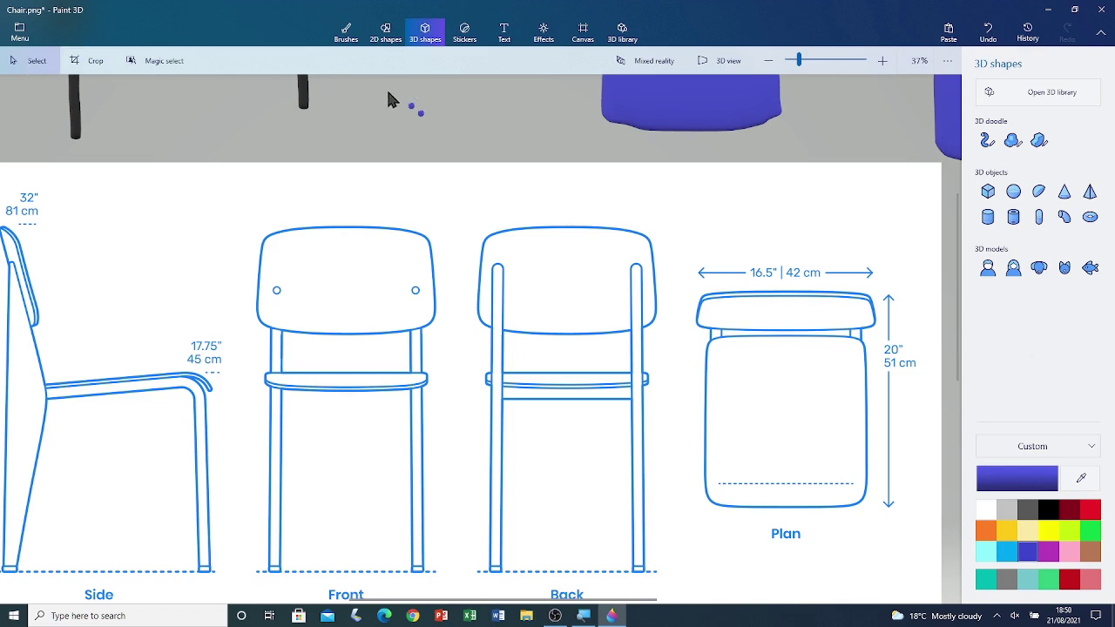
{"action": "left_click_drag", "start_coordinate": [381, 88], "coordinate": [463, 149]}
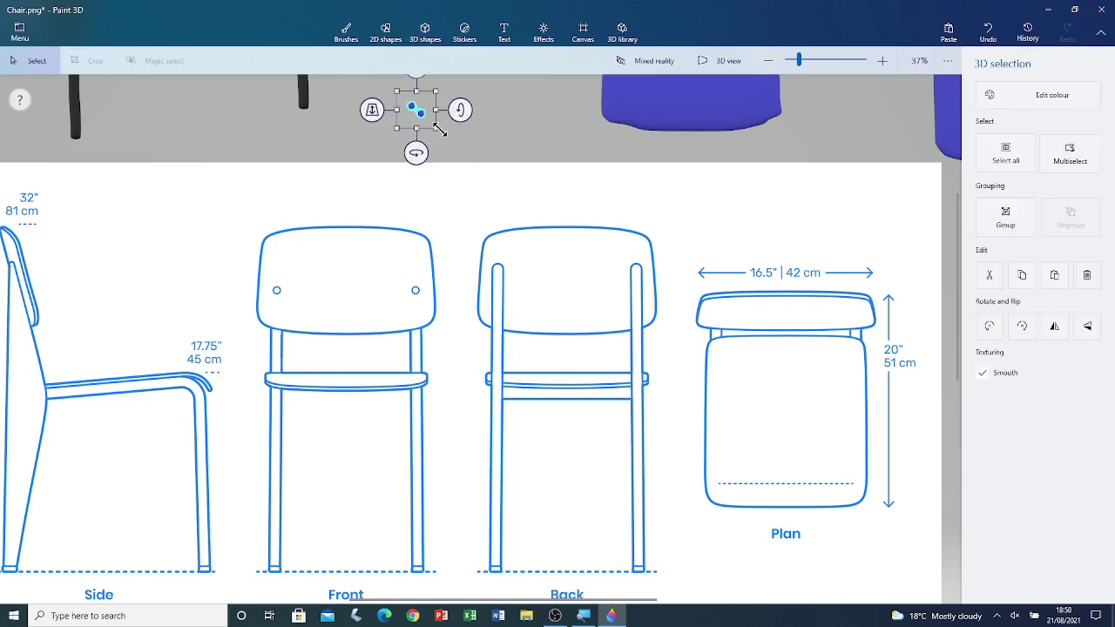
{"action": "left_click_drag", "start_coordinate": [422, 111], "coordinate": [456, 279]}
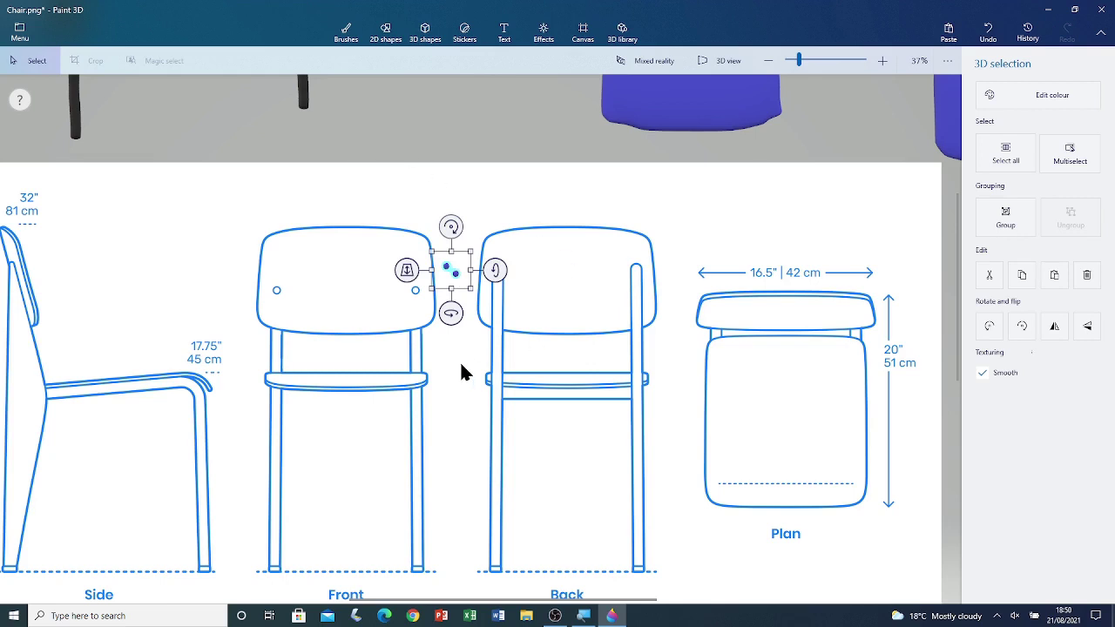
{"action": "left_click", "coordinate": [461, 302]}
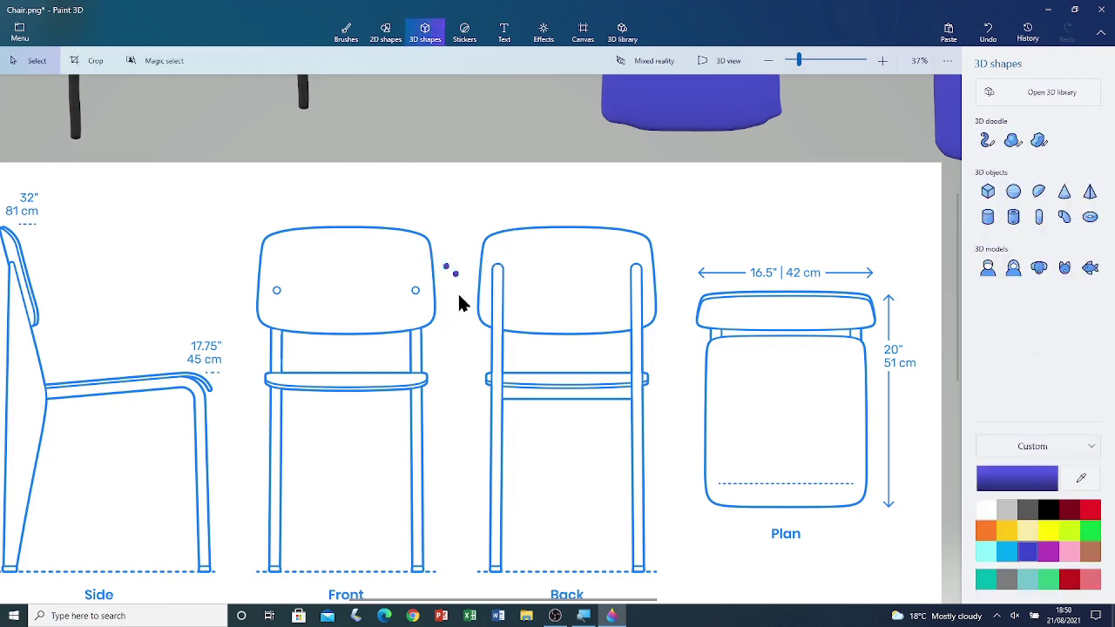
Recolour each of the two small 3D dots between the Front and Back views to black.
{"action": "left_click", "coordinate": [819, 59]}
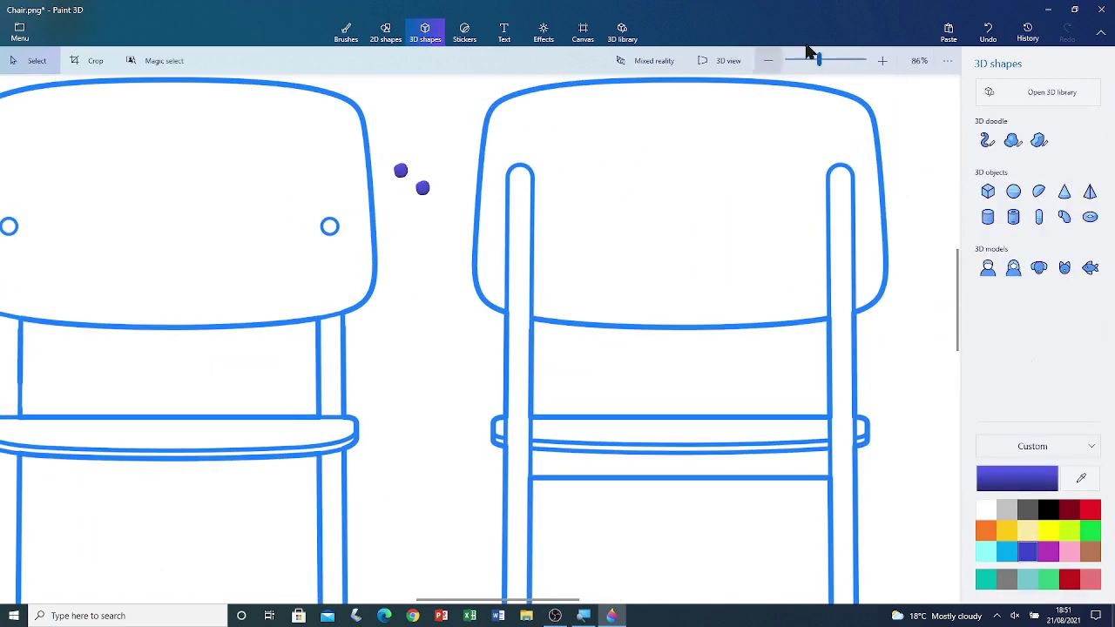
{"action": "left_click", "coordinate": [402, 171]}
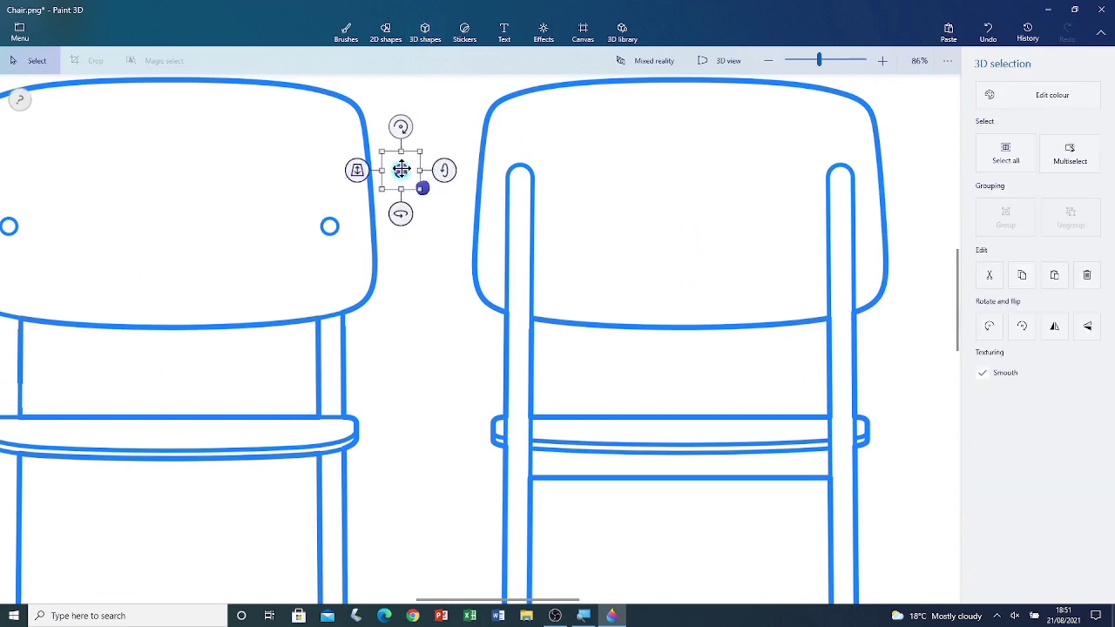
{"action": "left_click", "coordinate": [1048, 102]}
{"action": "left_click", "coordinate": [902, 180]}
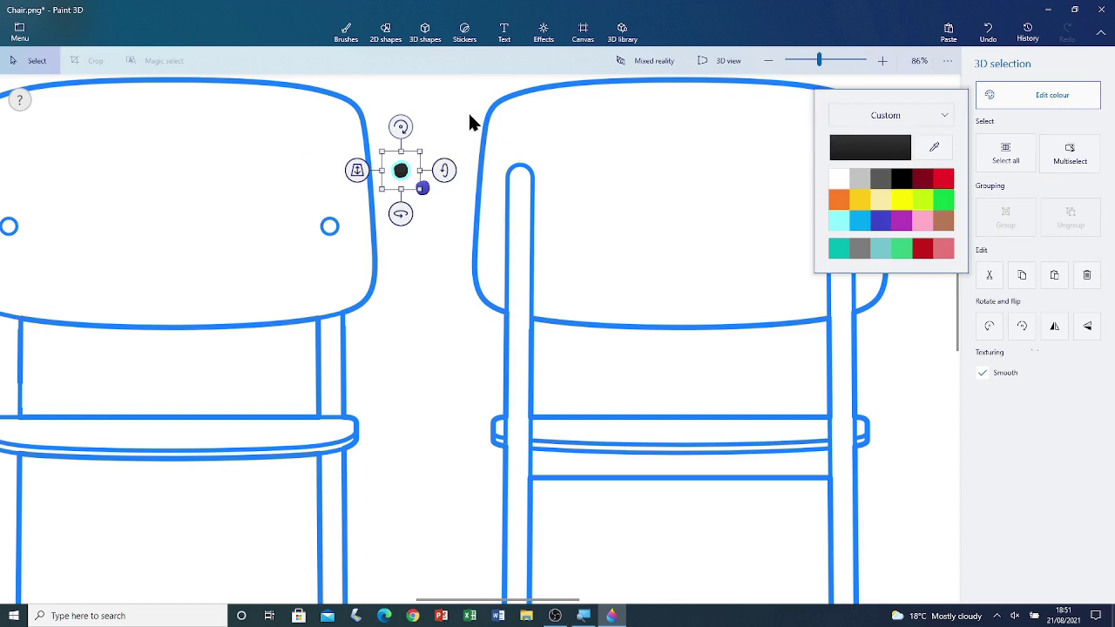
{"action": "left_click", "coordinate": [442, 287]}
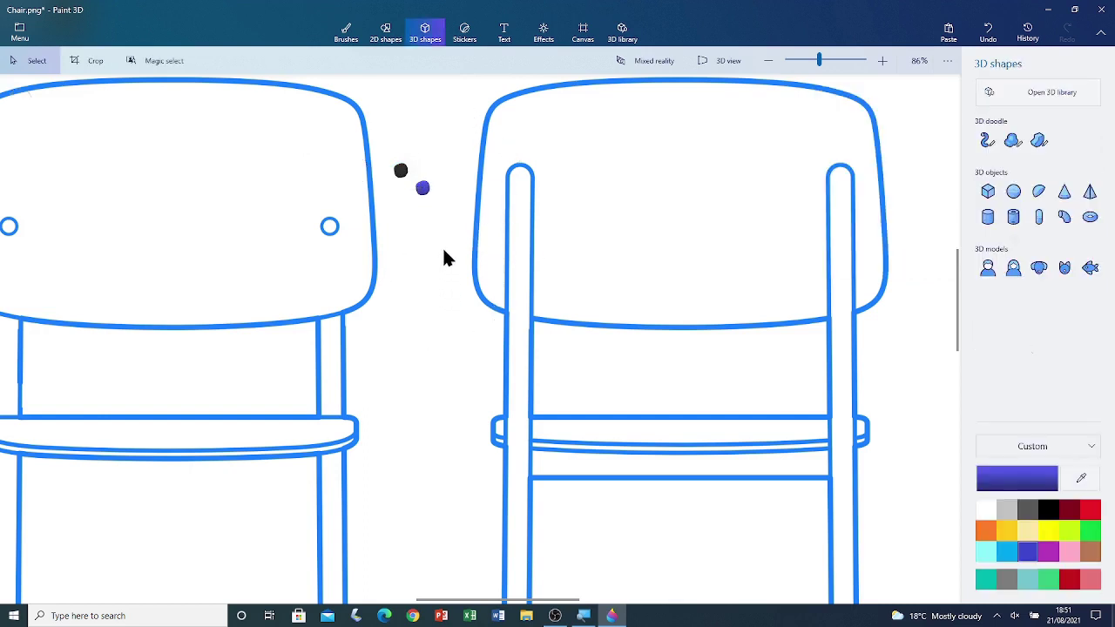
{"action": "left_click", "coordinate": [424, 189]}
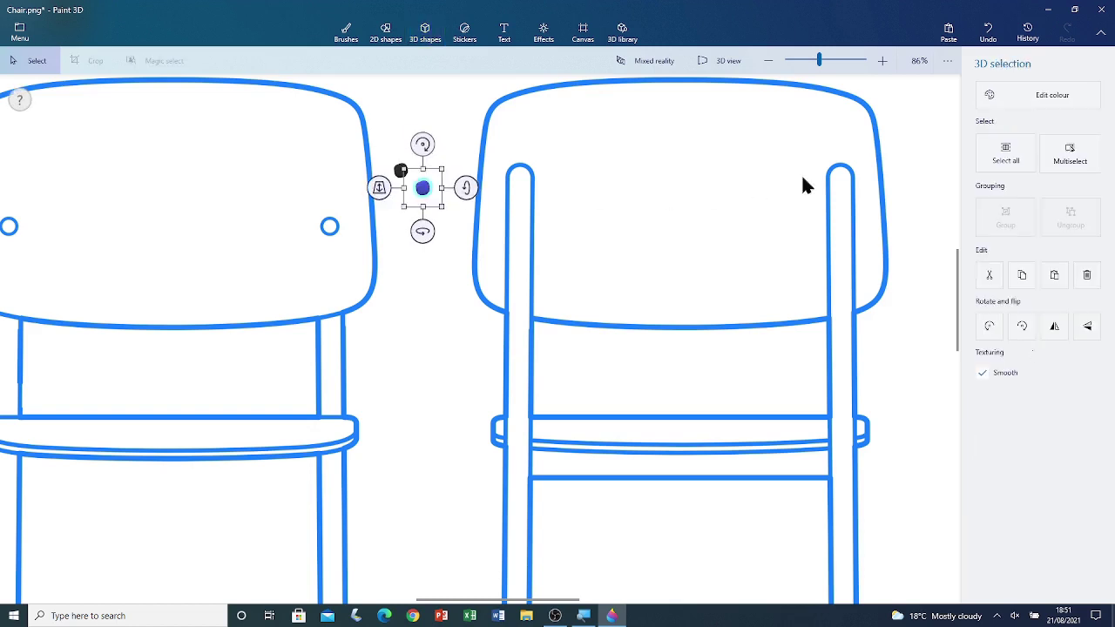
{"action": "left_click", "coordinate": [1036, 98]}
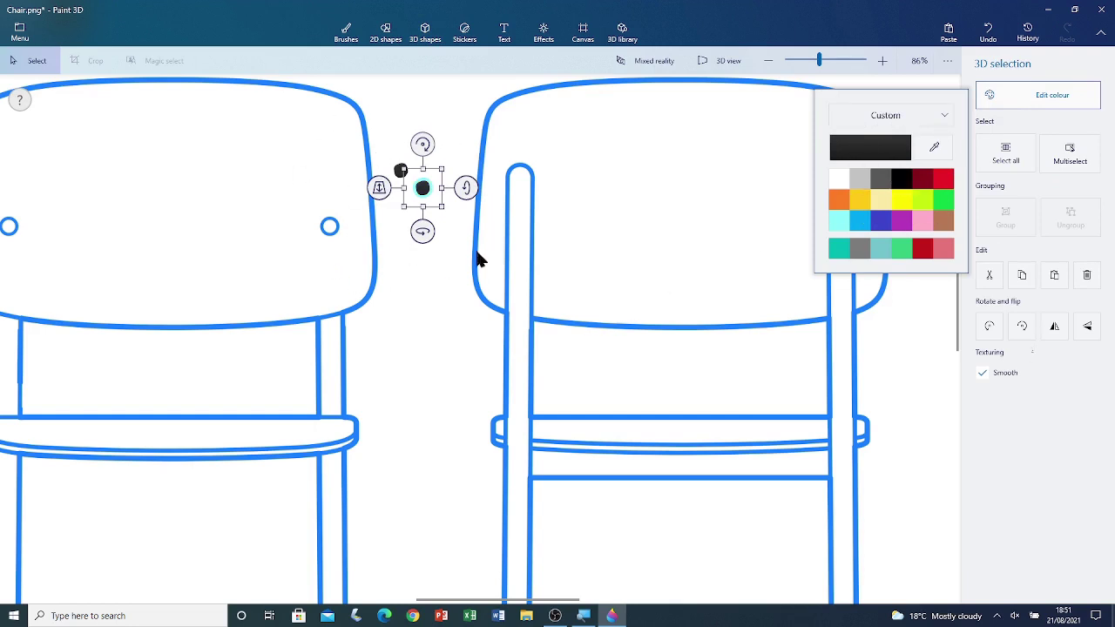
{"action": "left_click", "coordinate": [493, 299]}
Move the nearer black 3D back leg onto the left leg of the Front view, with its foot on the floor line.
{"action": "scroll", "coordinate": [497, 300], "scroll_direction": "down", "scroll_amount": 1}
{"action": "scroll", "coordinate": [558, 235], "scroll_direction": "down", "scroll_amount": 10}
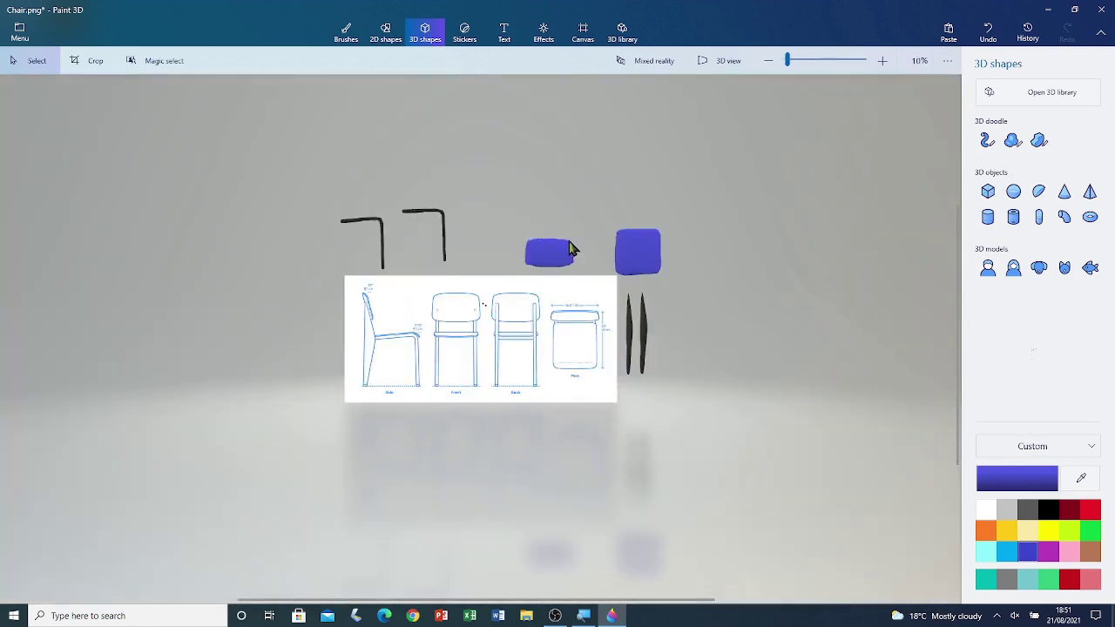
{"action": "scroll", "coordinate": [564, 248], "scroll_direction": "up", "scroll_amount": 5}
{"action": "scroll", "coordinate": [565, 250], "scroll_direction": "down", "scroll_amount": 2}
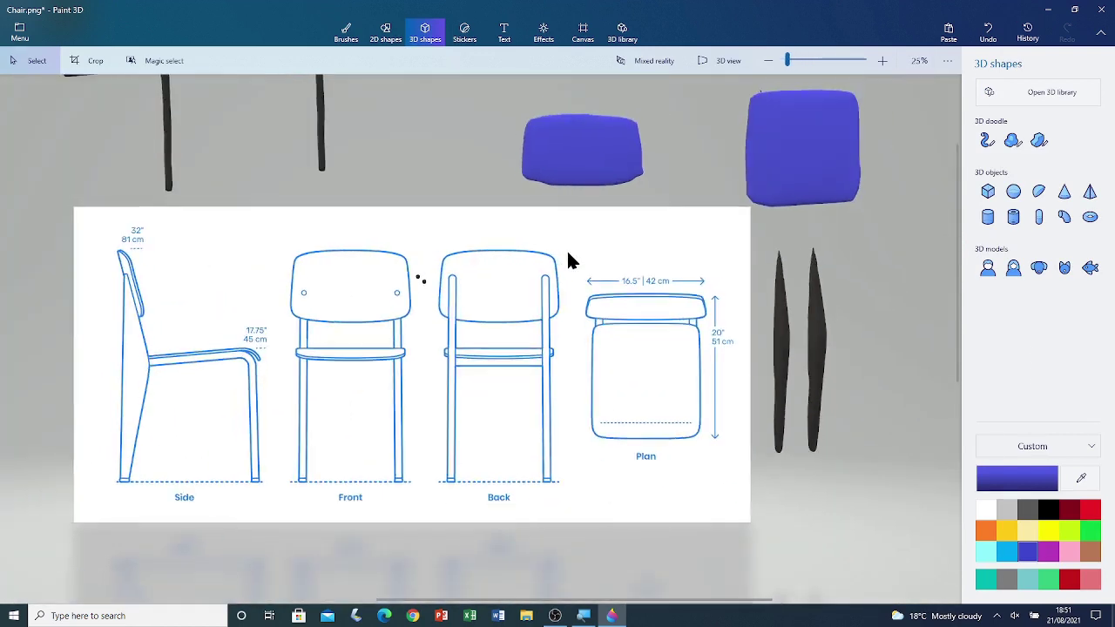
{"action": "scroll", "coordinate": [567, 254], "scroll_direction": "down", "scroll_amount": 3}
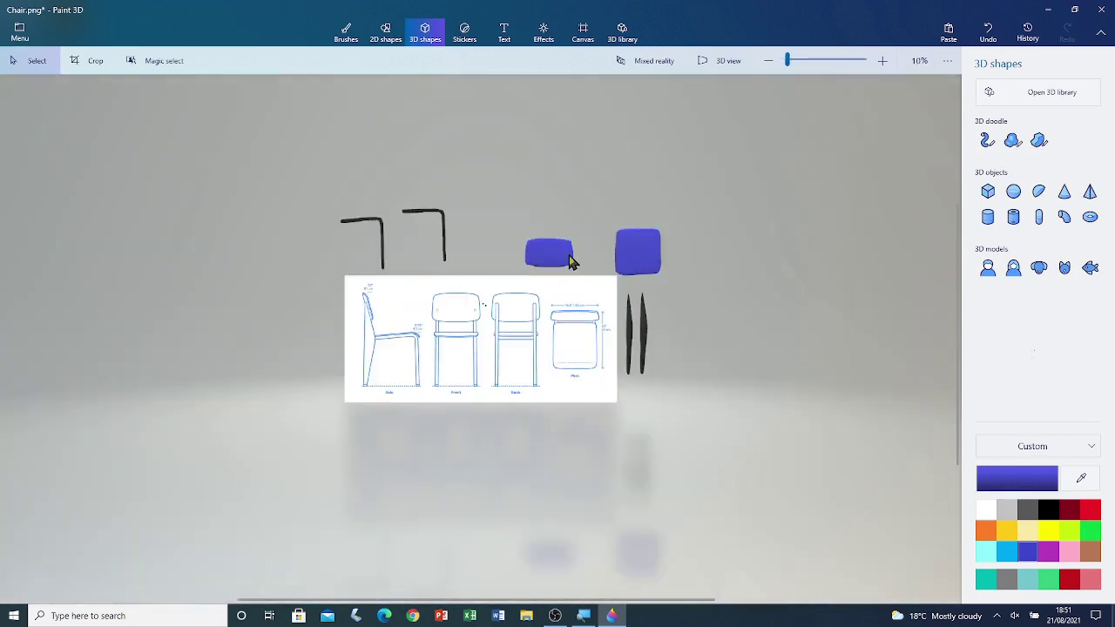
{"action": "left_click", "coordinate": [630, 337]}
{"action": "left_click_drag", "start_coordinate": [630, 336], "coordinate": [434, 355]}
{"action": "scroll", "coordinate": [432, 350], "scroll_direction": "up", "scroll_amount": 3}
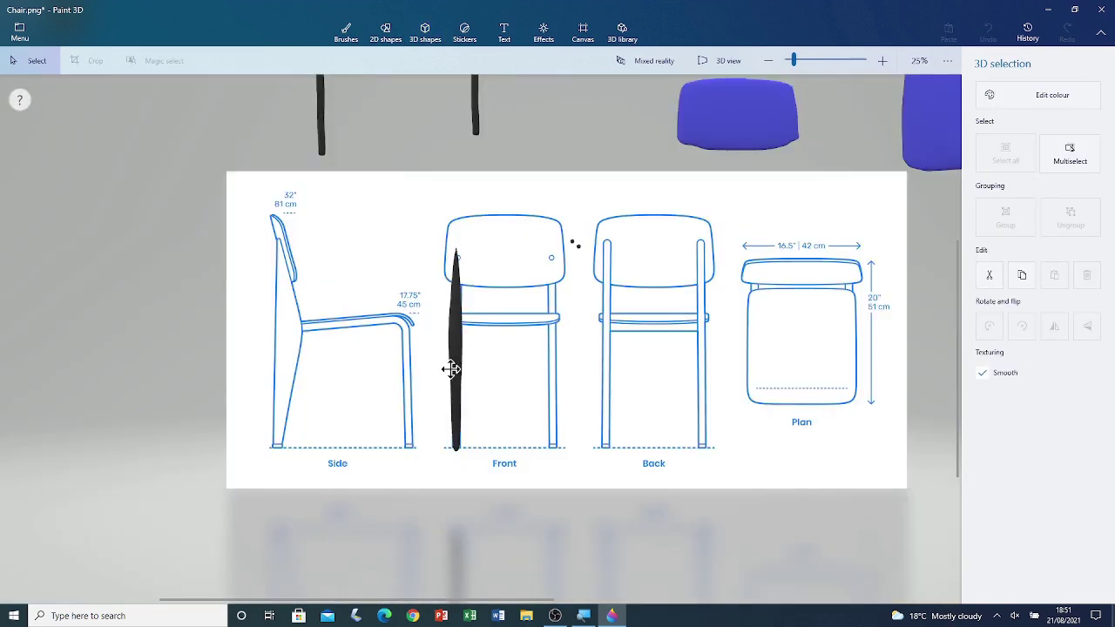
{"action": "left_click", "coordinate": [450, 369]}
Move the other black 3D back leg onto the right leg of the Front view, level with the first.
{"action": "scroll", "coordinate": [704, 404], "scroll_direction": "down", "scroll_amount": 3}
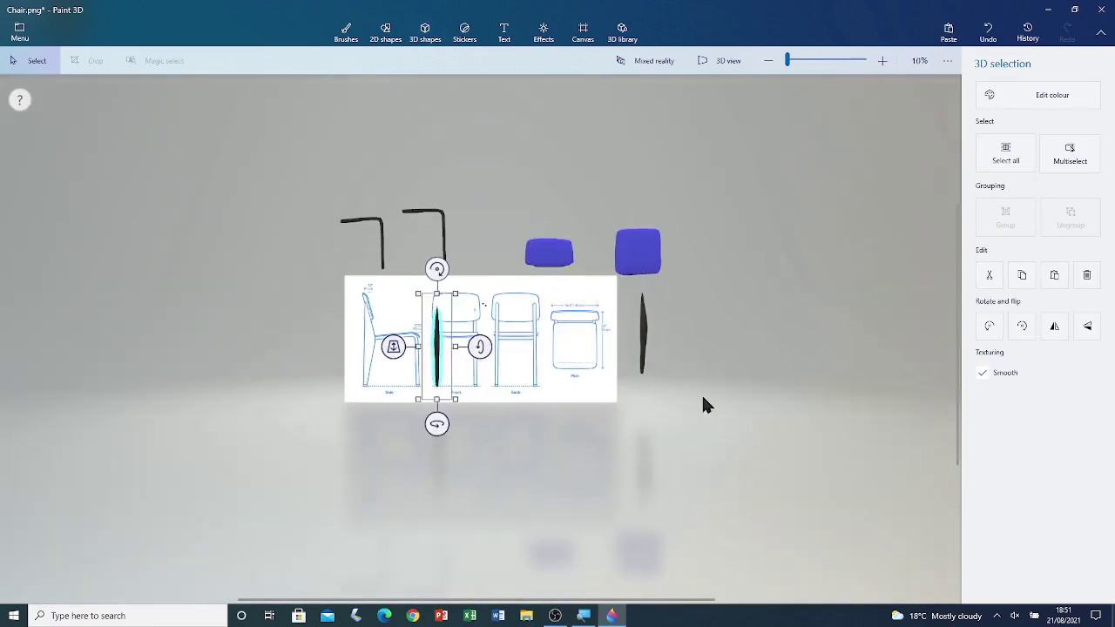
{"action": "scroll", "coordinate": [667, 369], "scroll_direction": "up", "scroll_amount": 4}
{"action": "left_click", "coordinate": [798, 352]}
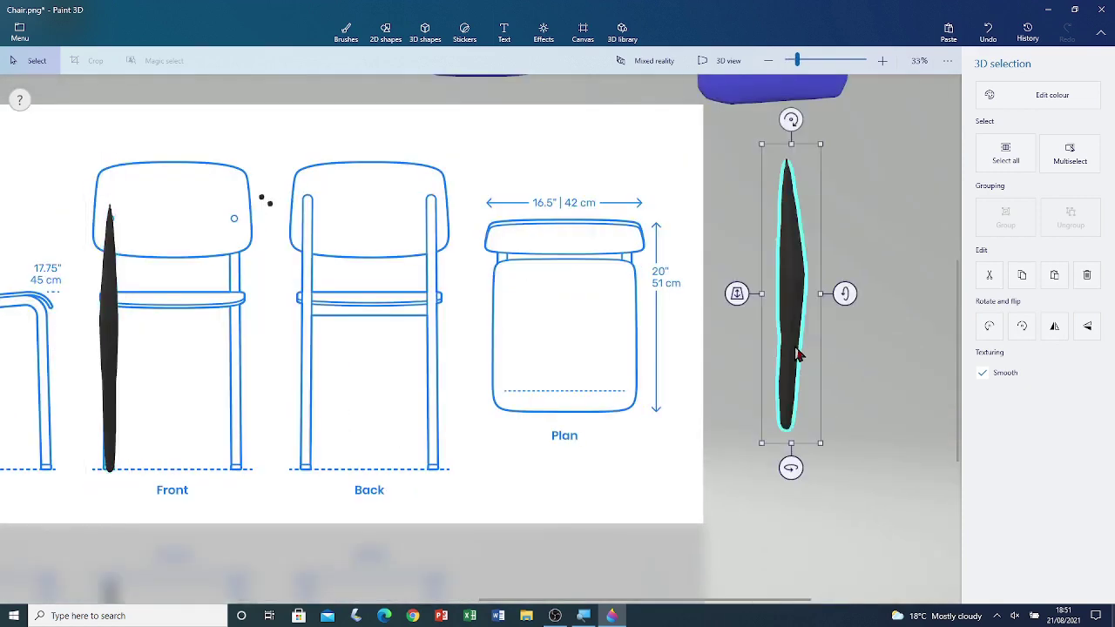
{"action": "left_click_drag", "start_coordinate": [797, 353], "coordinate": [237, 380]}
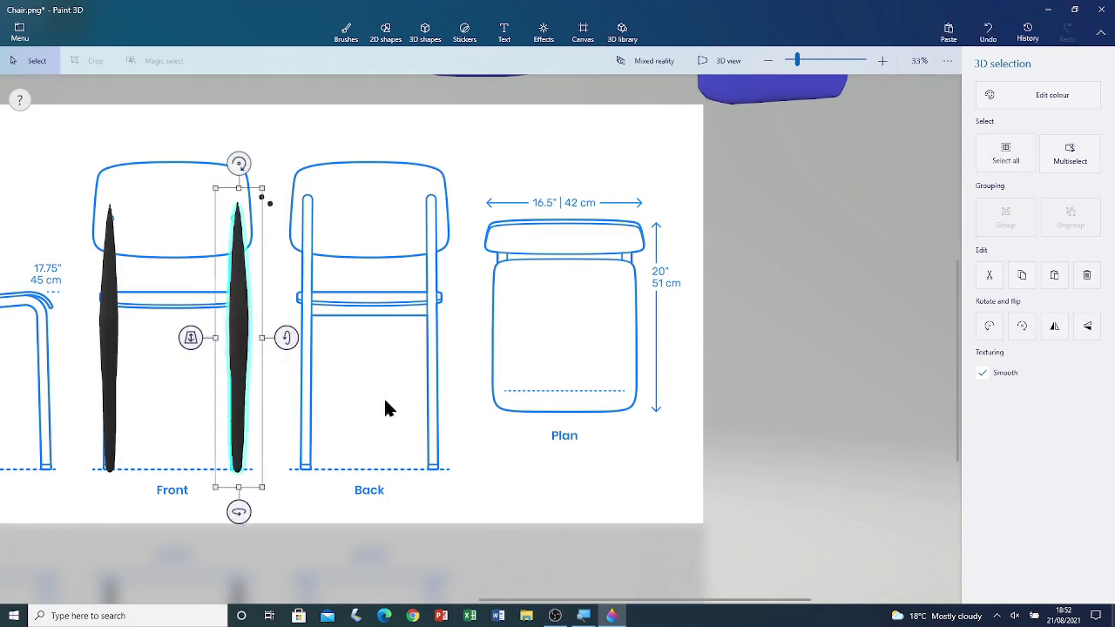
Select both black 3D back legs on the Front view and group them into one object.
{"action": "left_click", "coordinate": [588, 432]}
{"action": "scroll", "coordinate": [588, 433], "scroll_direction": "down", "scroll_amount": 2}
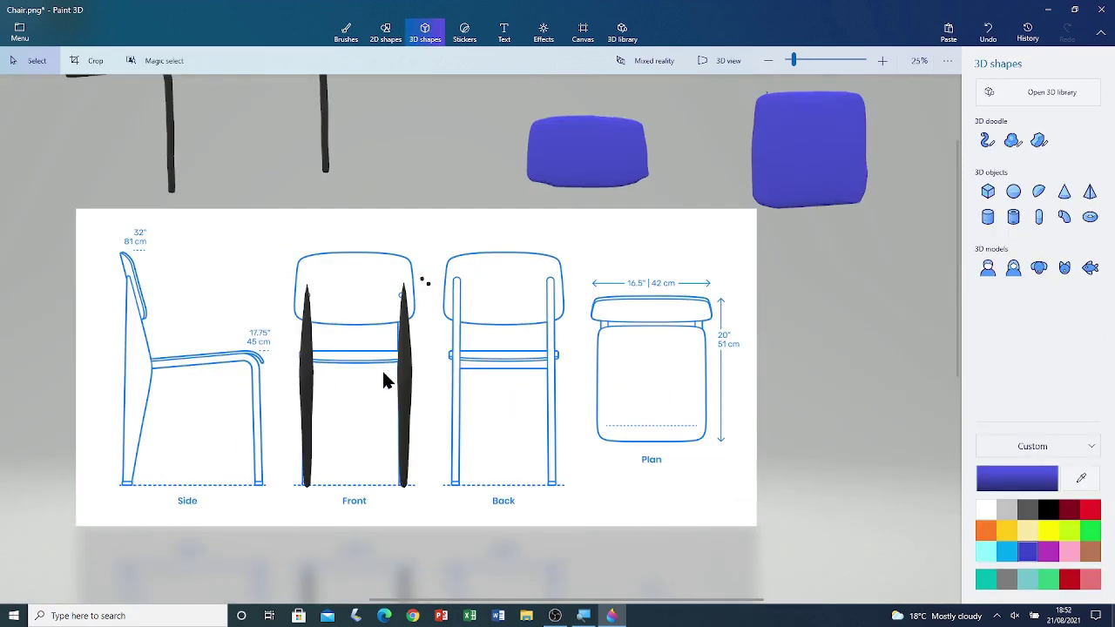
{"action": "left_click", "coordinate": [307, 372]}
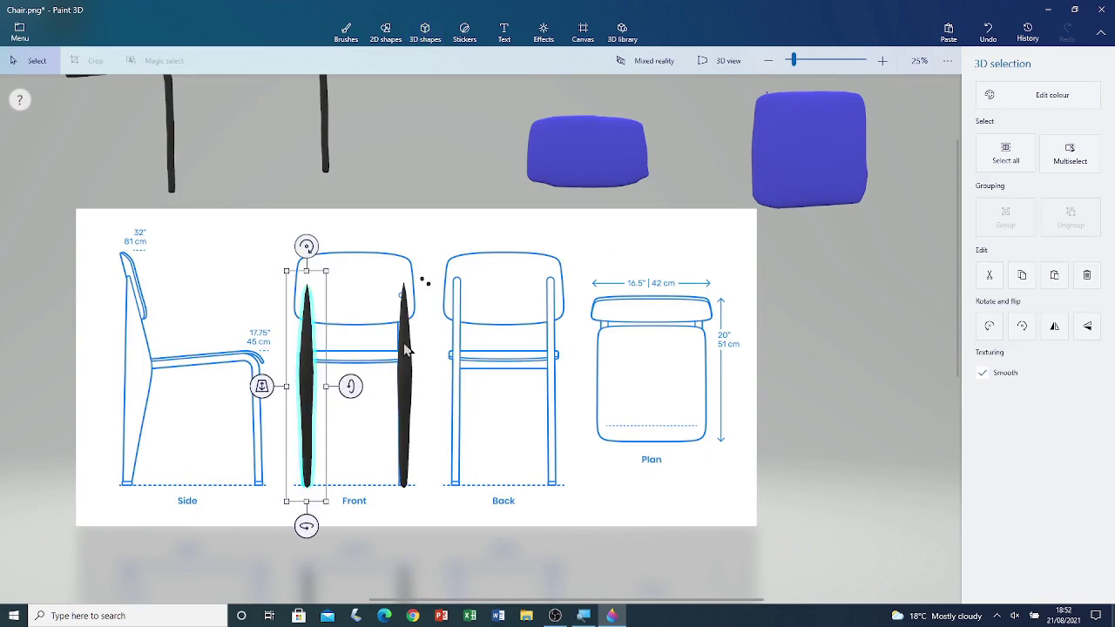
{"action": "left_click", "coordinate": [1086, 146]}
{"action": "left_click", "coordinate": [1085, 146]}
{"action": "left_click", "coordinate": [1082, 153]}
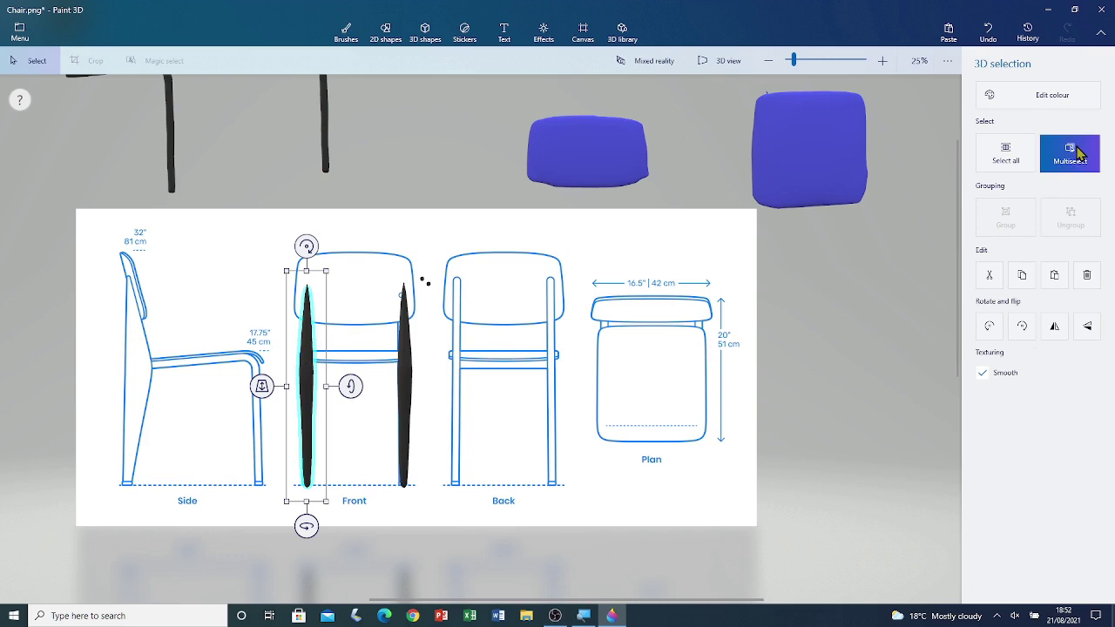
{"action": "left_click", "coordinate": [405, 364]}
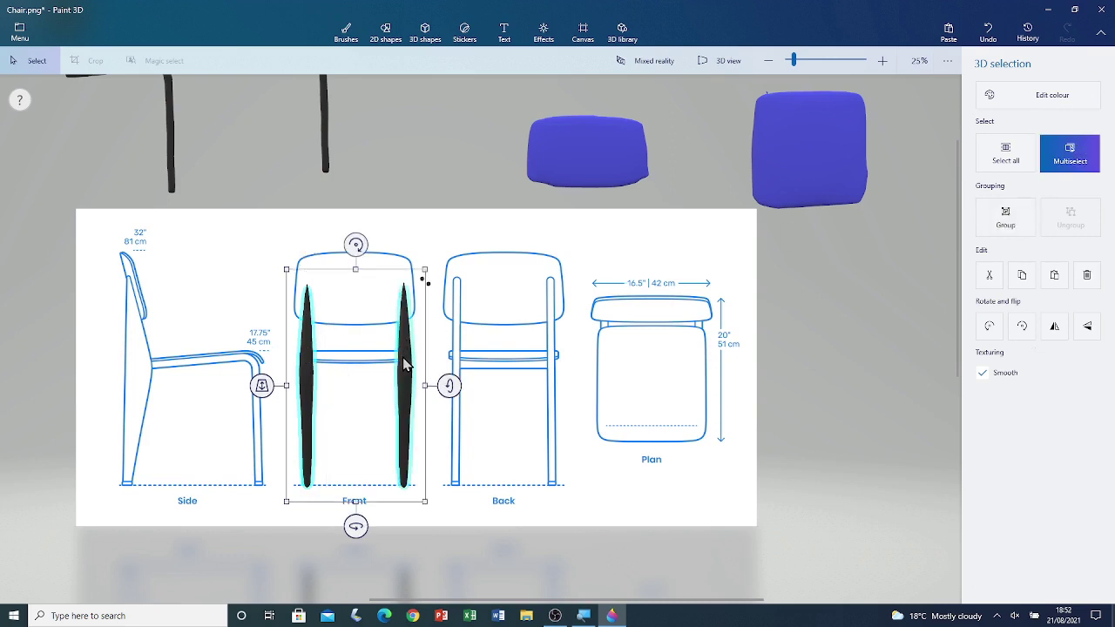
{"action": "left_click", "coordinate": [1006, 218]}
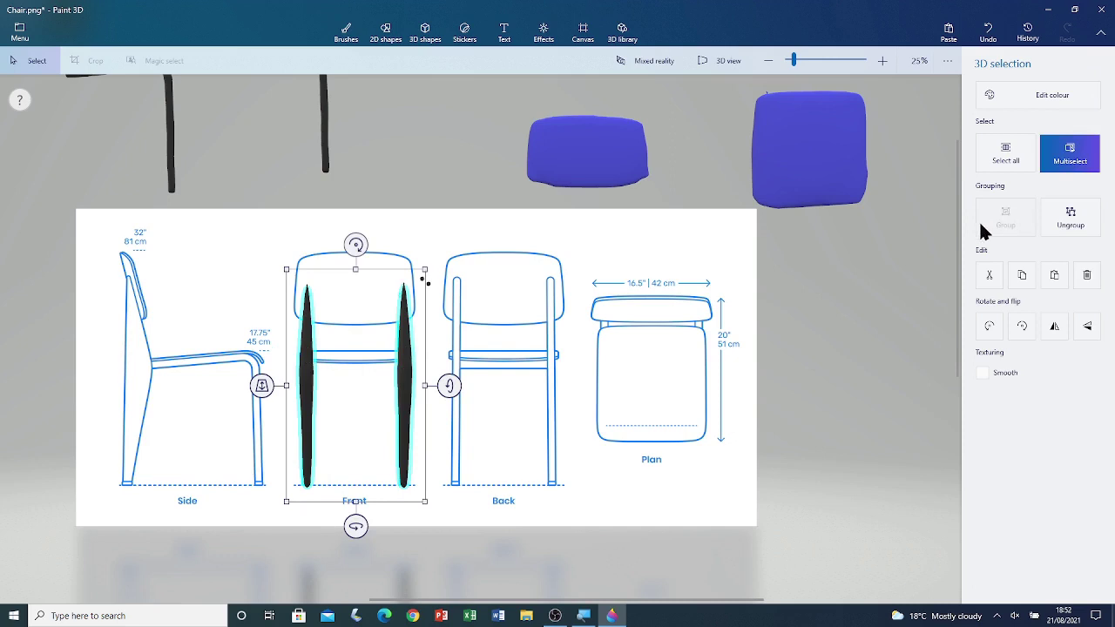
Turn the grouped back legs side-on and move them onto the back leg of the Side view.
{"action": "left_click_drag", "start_coordinate": [355, 526], "coordinate": [413, 528]}
{"action": "left_click_drag", "start_coordinate": [354, 423], "coordinate": [142, 418]}
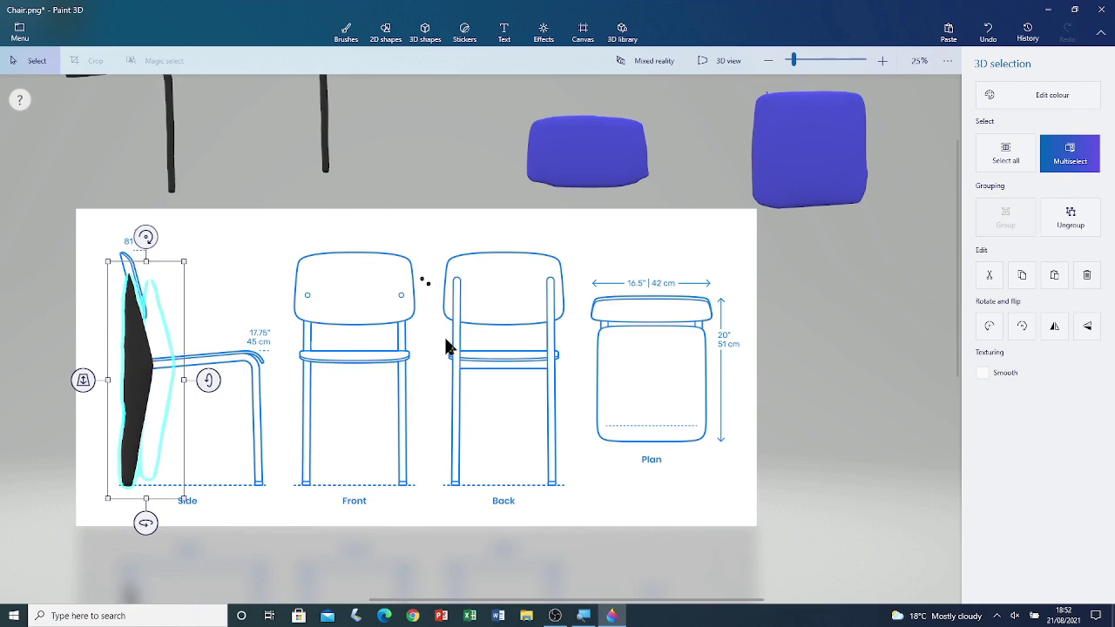
{"action": "left_click", "coordinate": [216, 205]}
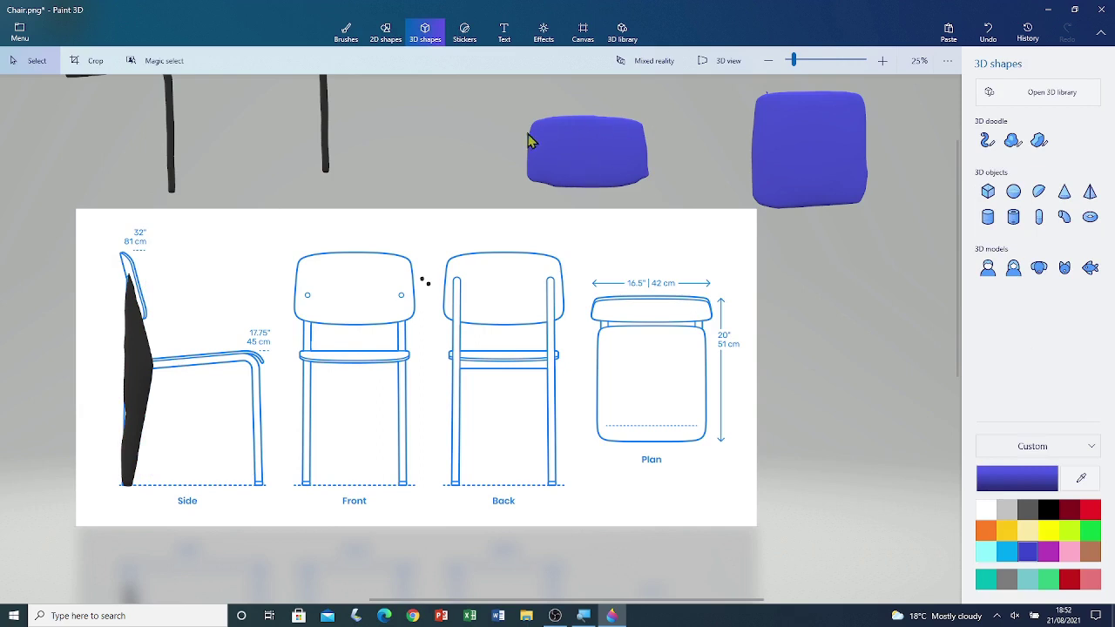
Turn the blue 3D backrest edge-on, tilt it to the drawn backrest angle and place it on the Side view's backrest.
{"action": "left_click", "coordinate": [581, 148]}
{"action": "left_click_drag", "start_coordinate": [580, 219], "coordinate": [647, 227]}
{"action": "left_click_drag", "start_coordinate": [590, 153], "coordinate": [169, 279]}
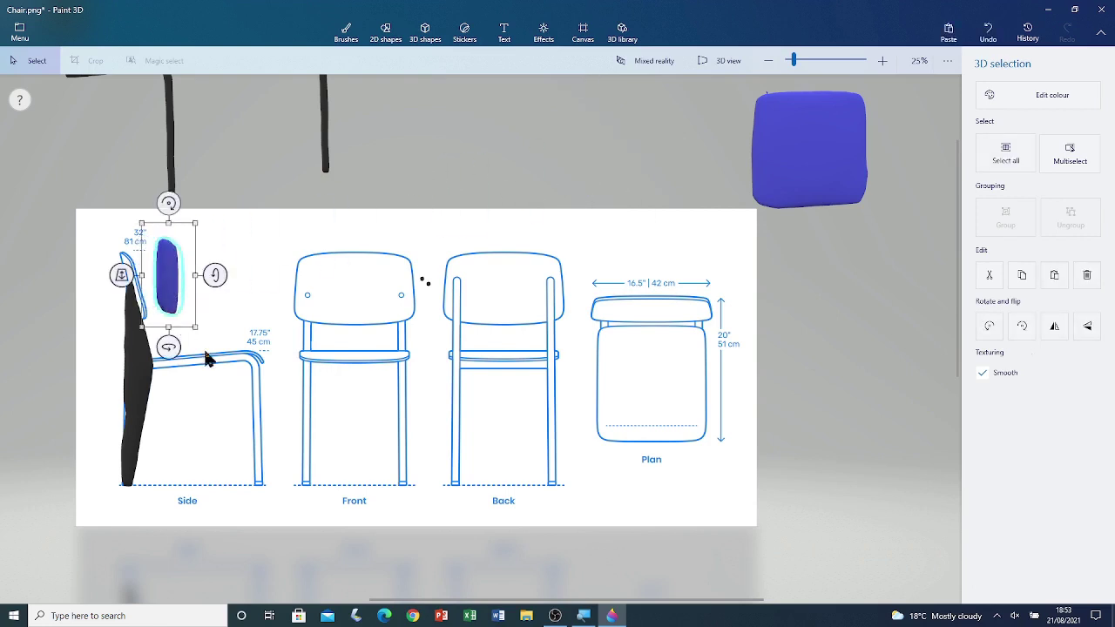
{"action": "left_click_drag", "start_coordinate": [168, 347], "coordinate": [180, 348]}
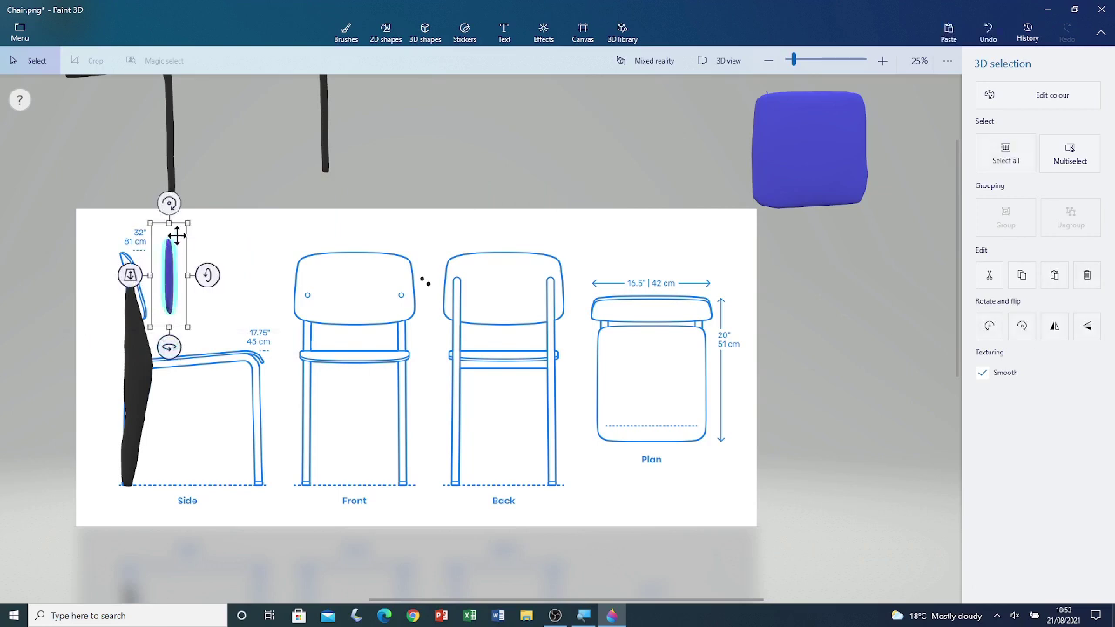
{"action": "left_click_drag", "start_coordinate": [169, 199], "coordinate": [149, 204]}
{"action": "left_click_drag", "start_coordinate": [162, 267], "coordinate": [126, 274]}
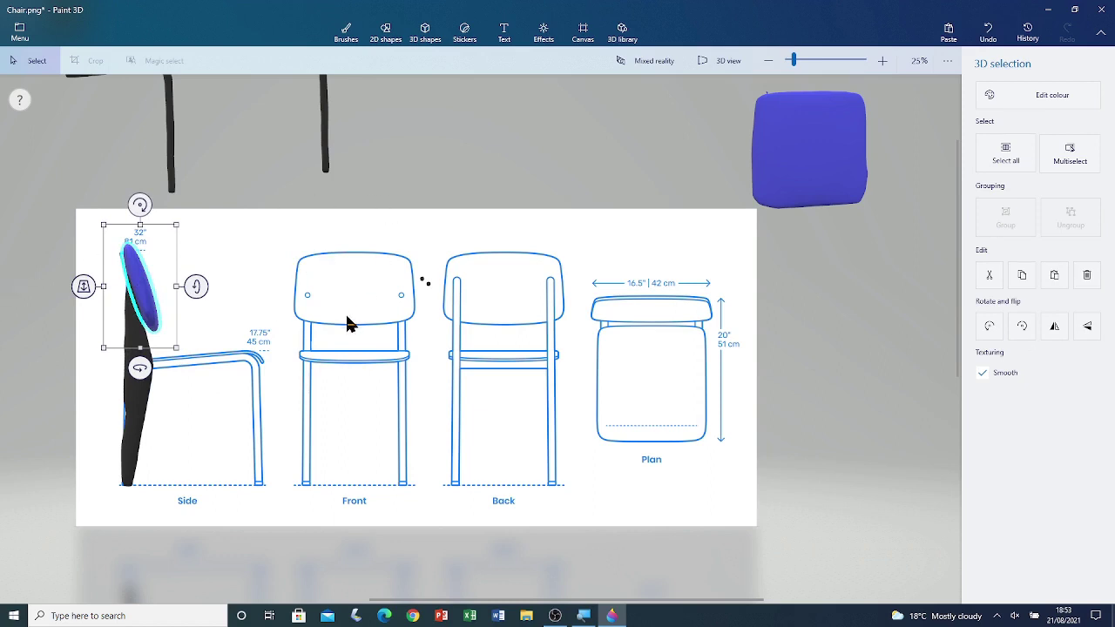
{"action": "left_click", "coordinate": [339, 275]}
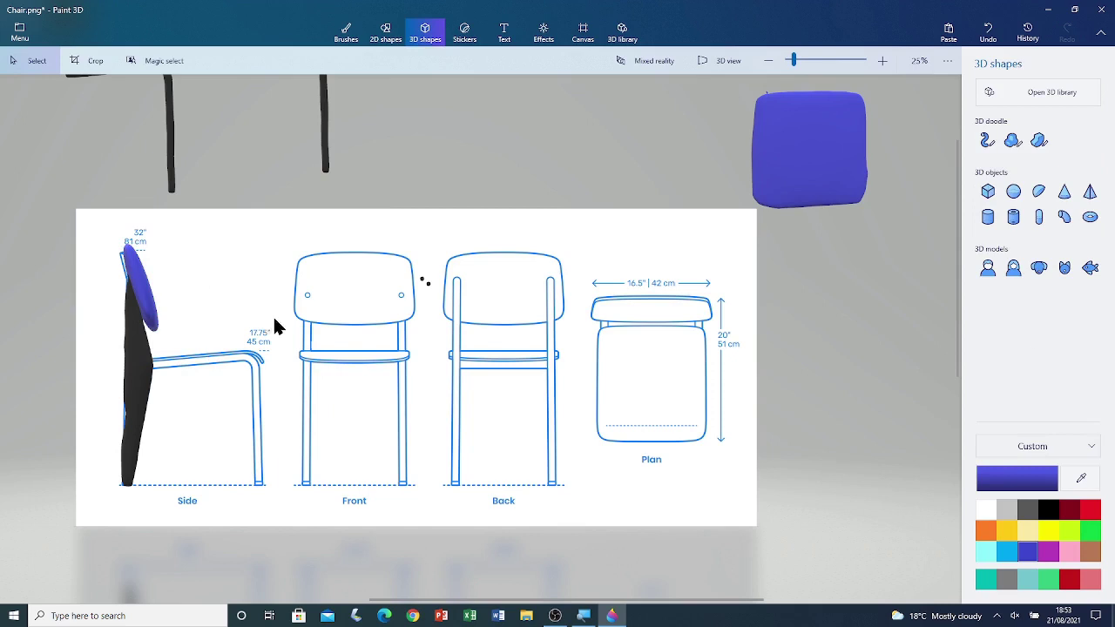
Turn the blue 3D seat edge-on, rotate it nearly horizontal and place it along the Side view's seat.
{"action": "left_click", "coordinate": [834, 163]}
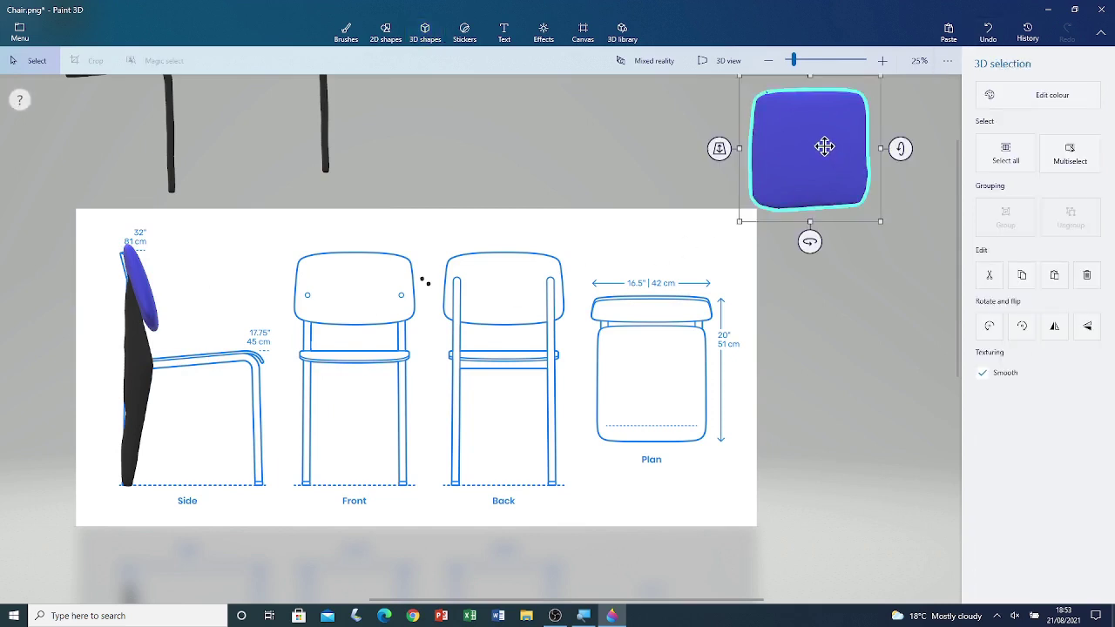
{"action": "mouse_move", "coordinate": [811, 137]}
{"action": "left_mouse_down"}
{"action": "mouse_move", "coordinate": [308, 299]}
{"action": "mouse_move", "coordinate": [296, 314]}
{"action": "left_mouse_up"}
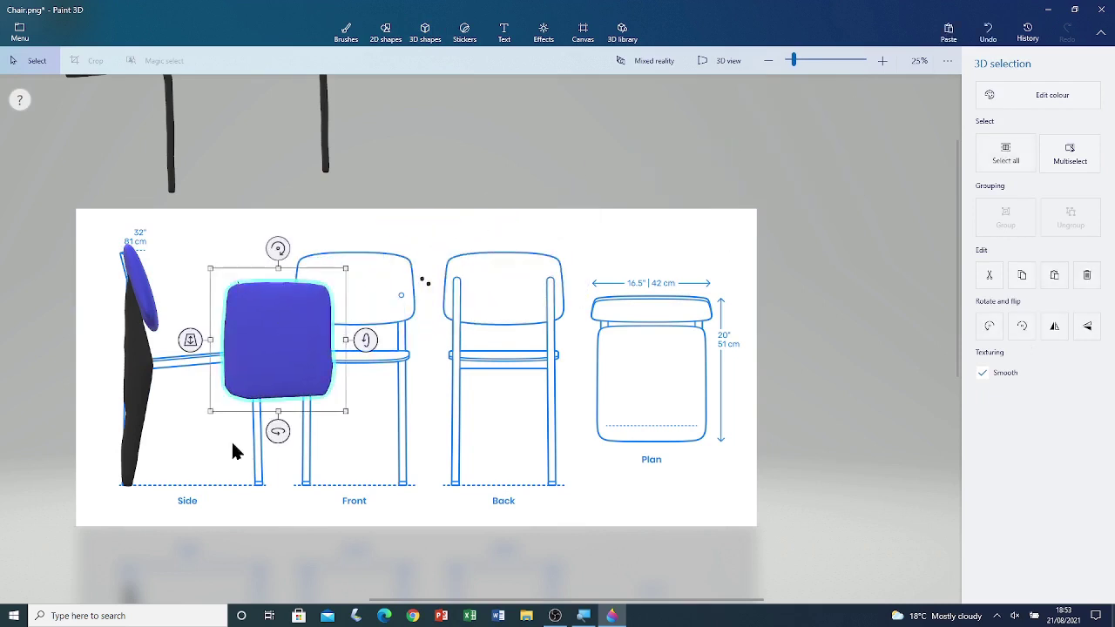
{"action": "left_click_drag", "start_coordinate": [278, 429], "coordinate": [340, 429]}
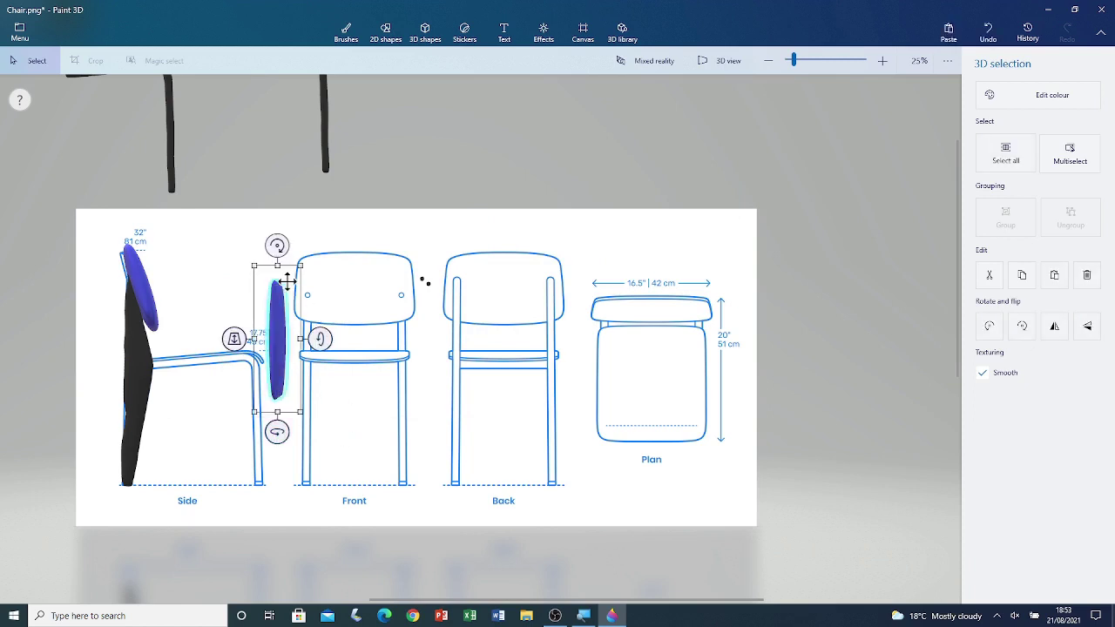
{"action": "left_click_drag", "start_coordinate": [277, 245], "coordinate": [148, 364]}
{"action": "left_click_drag", "start_coordinate": [282, 340], "coordinate": [214, 364]}
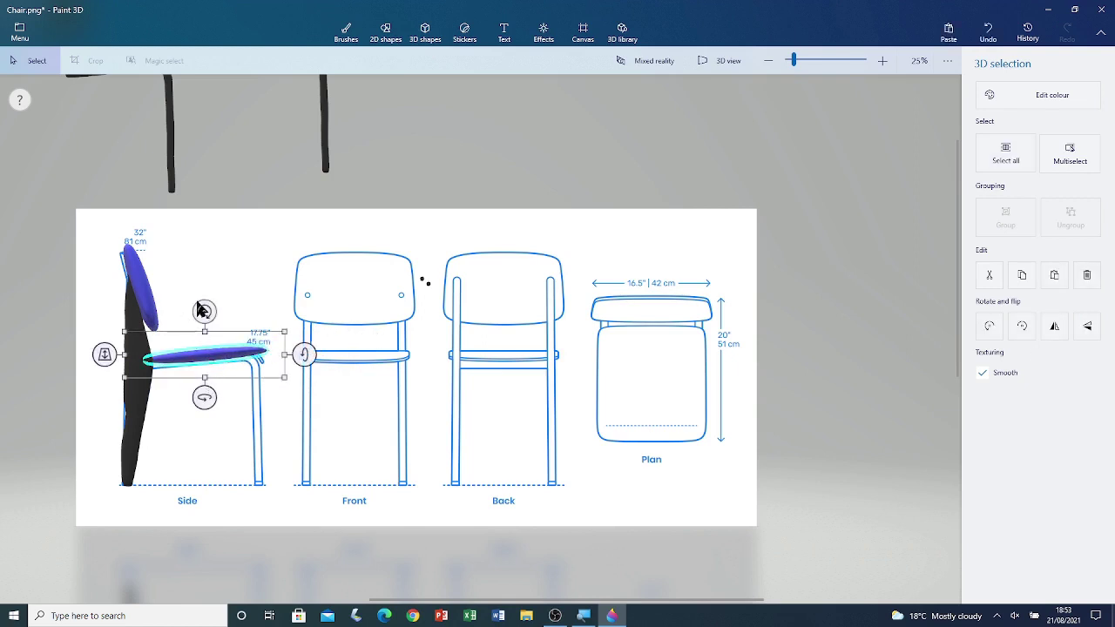
Thicken and slightly enlarge the blue seat, shifting it back to meet the back legs in the Side view.
{"action": "left_click_drag", "start_coordinate": [205, 374], "coordinate": [206, 381]}
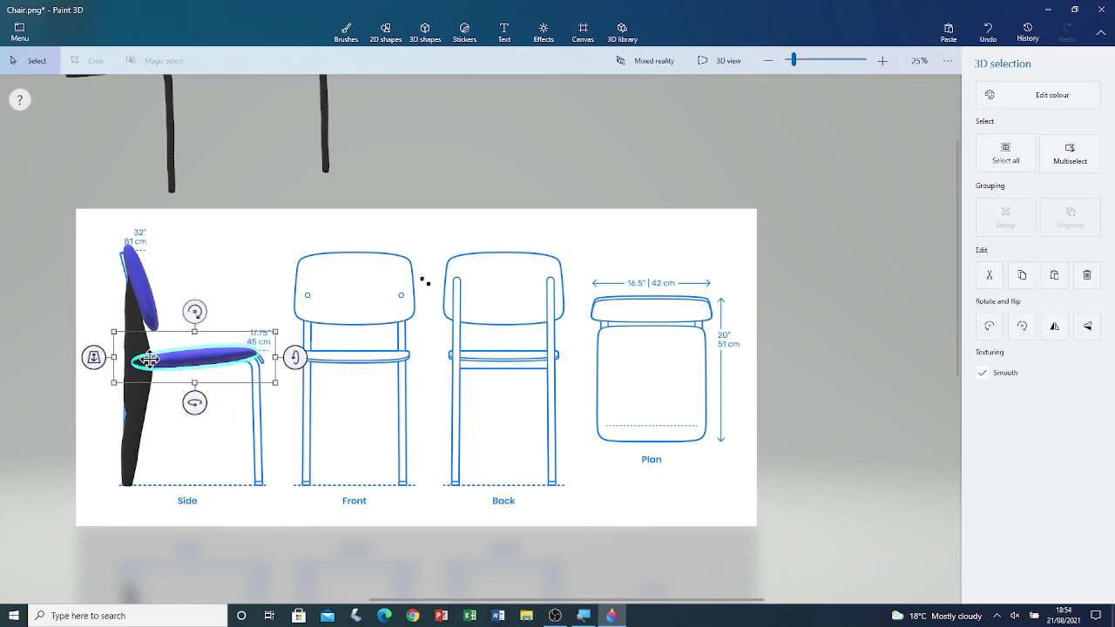
{"action": "left_click_drag", "start_coordinate": [276, 383], "coordinate": [281, 383]}
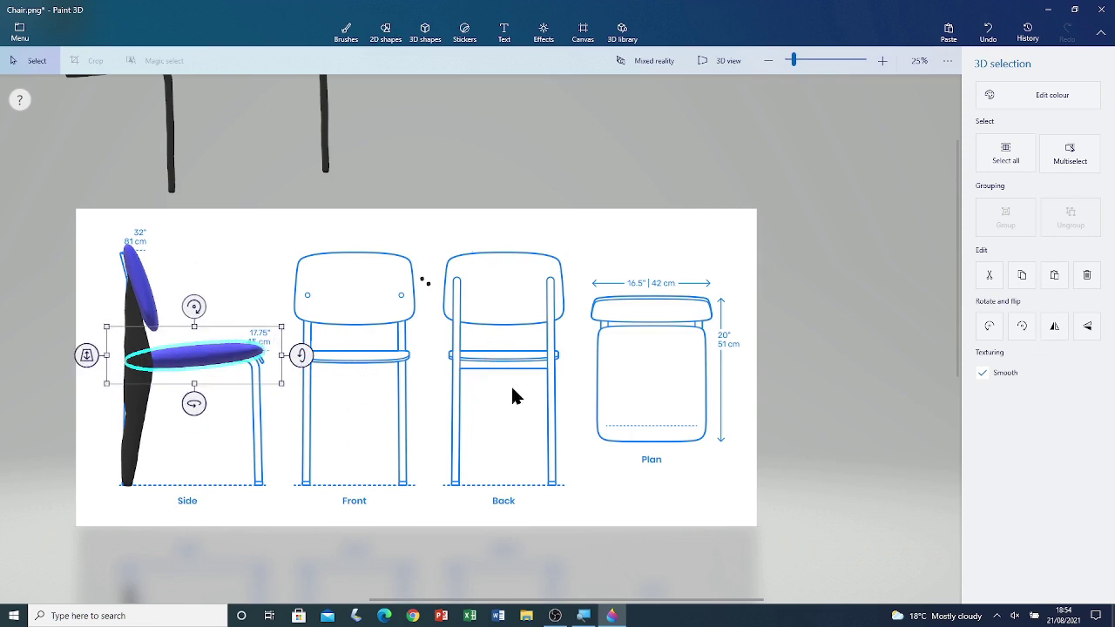
{"action": "left_click", "coordinate": [428, 255]}
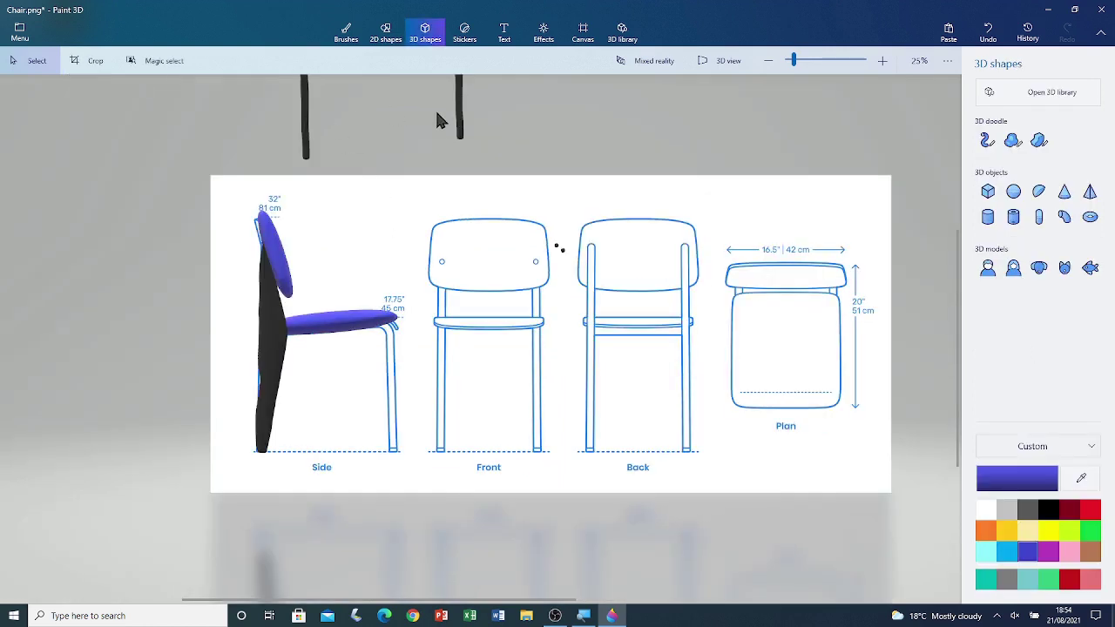
Move the two bent black 3D front legs from above the drawing down over the Front and Back views.
{"action": "left_click", "coordinate": [307, 131]}
{"action": "mouse_move", "coordinate": [309, 129]}
{"action": "left_mouse_down"}
{"action": "mouse_move", "coordinate": [491, 356]}
{"action": "mouse_move", "coordinate": [493, 408]}
{"action": "left_mouse_up"}
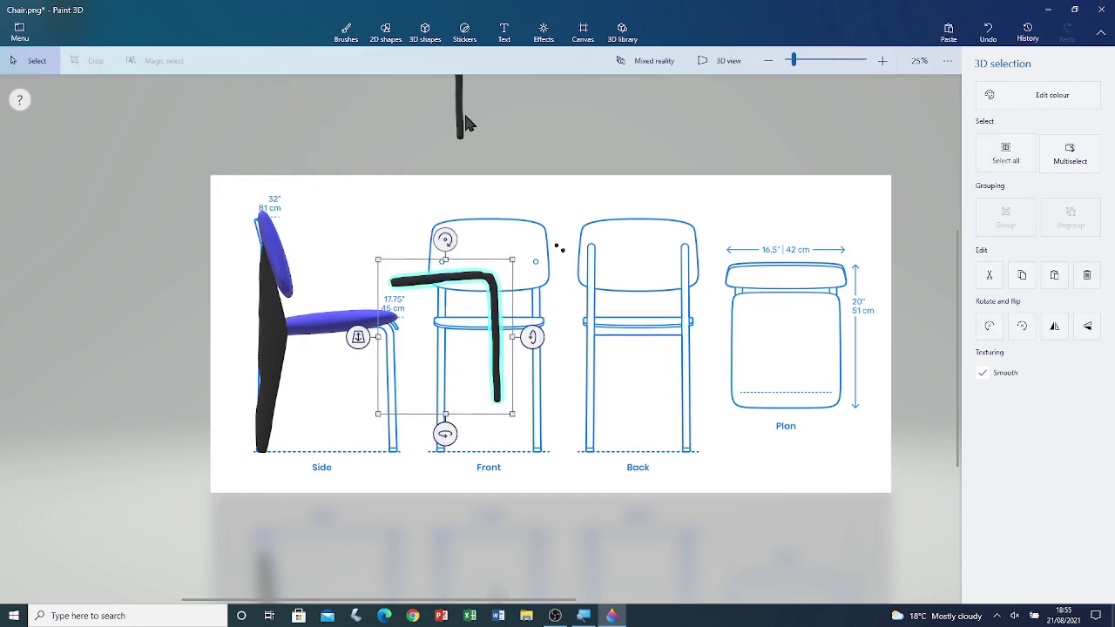
{"action": "mouse_move", "coordinate": [462, 125]}
{"action": "left_mouse_down"}
{"action": "mouse_move", "coordinate": [523, 229]}
{"action": "mouse_move", "coordinate": [571, 403]}
{"action": "mouse_move", "coordinate": [626, 384]}
{"action": "left_mouse_up"}
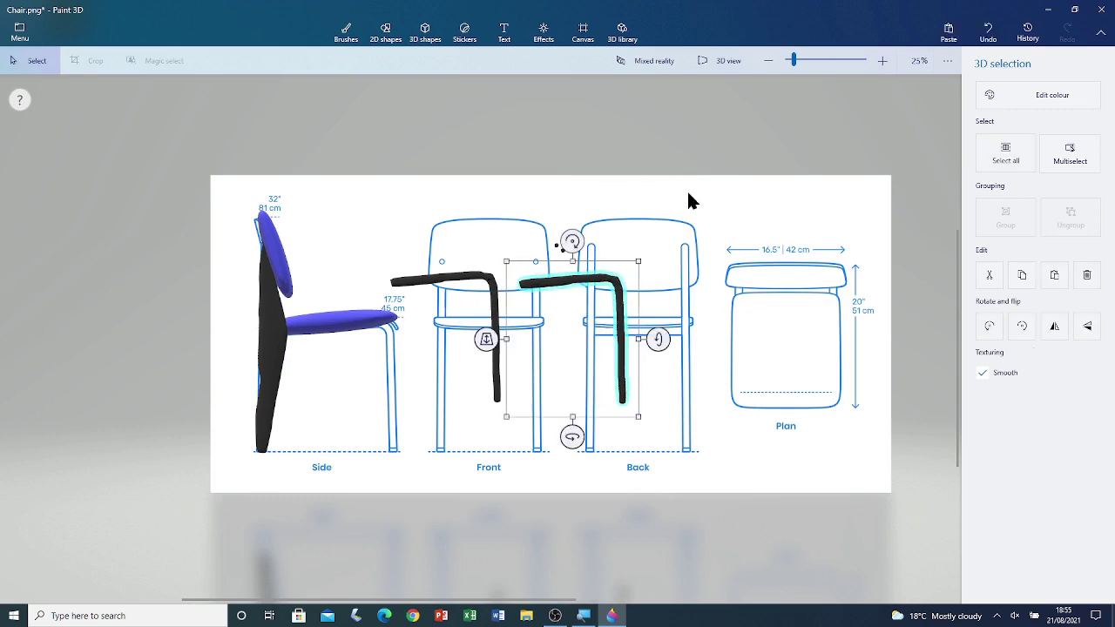
{"action": "left_click", "coordinate": [734, 266]}
Move the bent black leg over the Front view onto the Side view's front leg, beneath the blue seat.
{"action": "scroll", "coordinate": [539, 277], "scroll_direction": "up", "scroll_amount": 1, "text": "ctrl"}
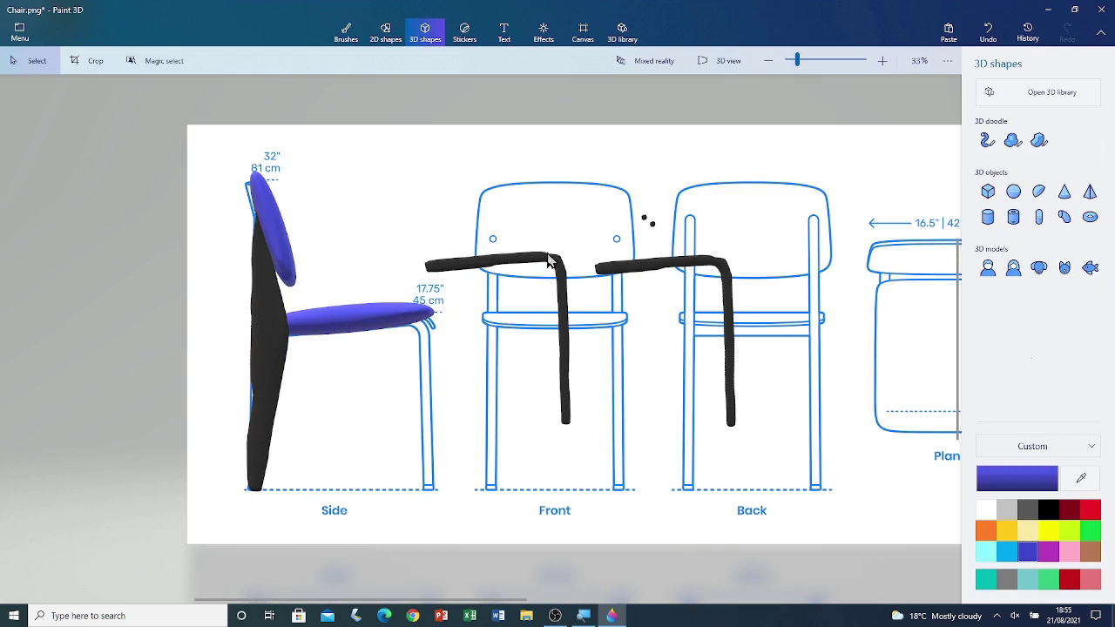
{"action": "left_click", "coordinate": [549, 266]}
{"action": "mouse_move", "coordinate": [538, 254]}
{"action": "left_mouse_down"}
{"action": "mouse_move", "coordinate": [447, 337]}
{"action": "mouse_move", "coordinate": [393, 315]}
{"action": "left_mouse_up"}
{"action": "left_click", "coordinate": [428, 297]}
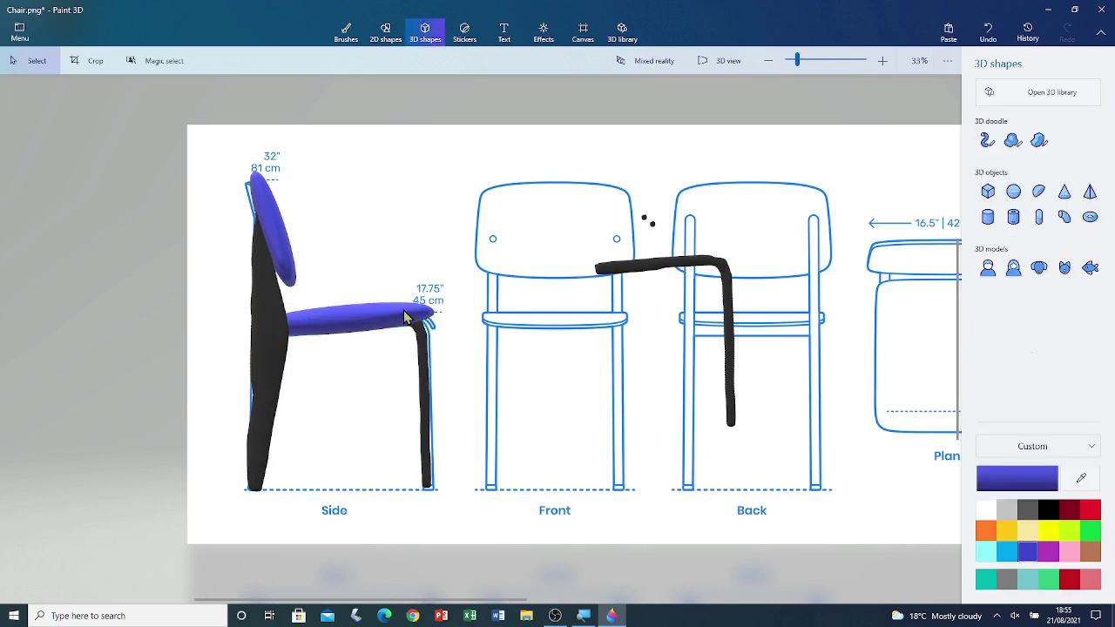
Raise the blue seat's underside to rest on the front leg, and stretch its top edge slightly upward.
{"action": "left_click", "coordinate": [405, 318]}
{"action": "left_click_drag", "start_coordinate": [345, 342], "coordinate": [345, 338]}
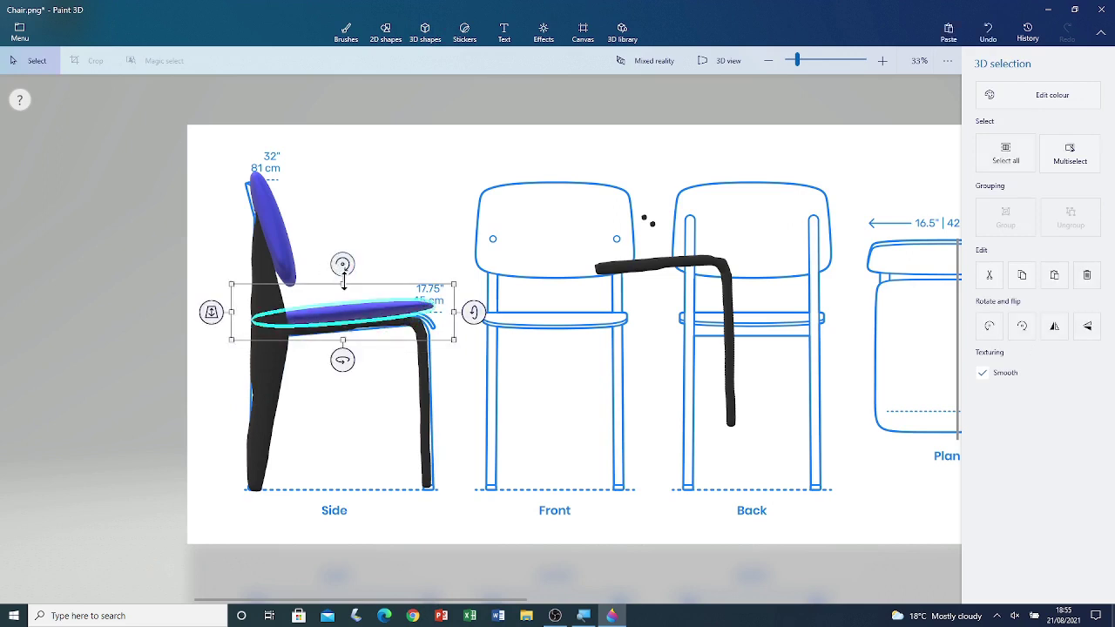
{"action": "left_click_drag", "start_coordinate": [344, 283], "coordinate": [346, 284]}
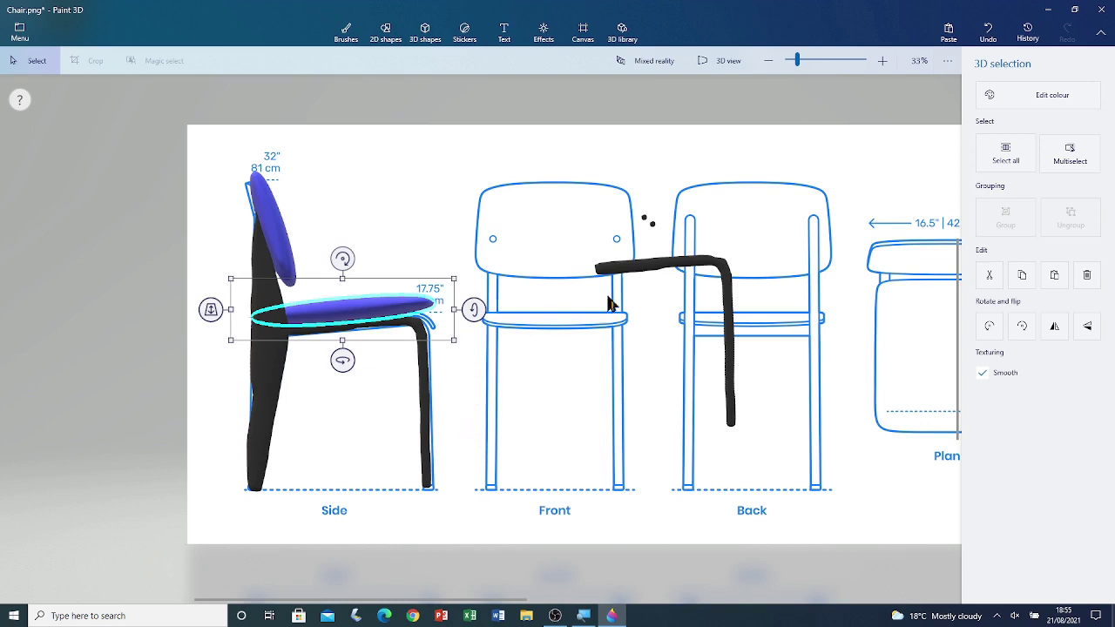
{"action": "left_click", "coordinate": [686, 281]}
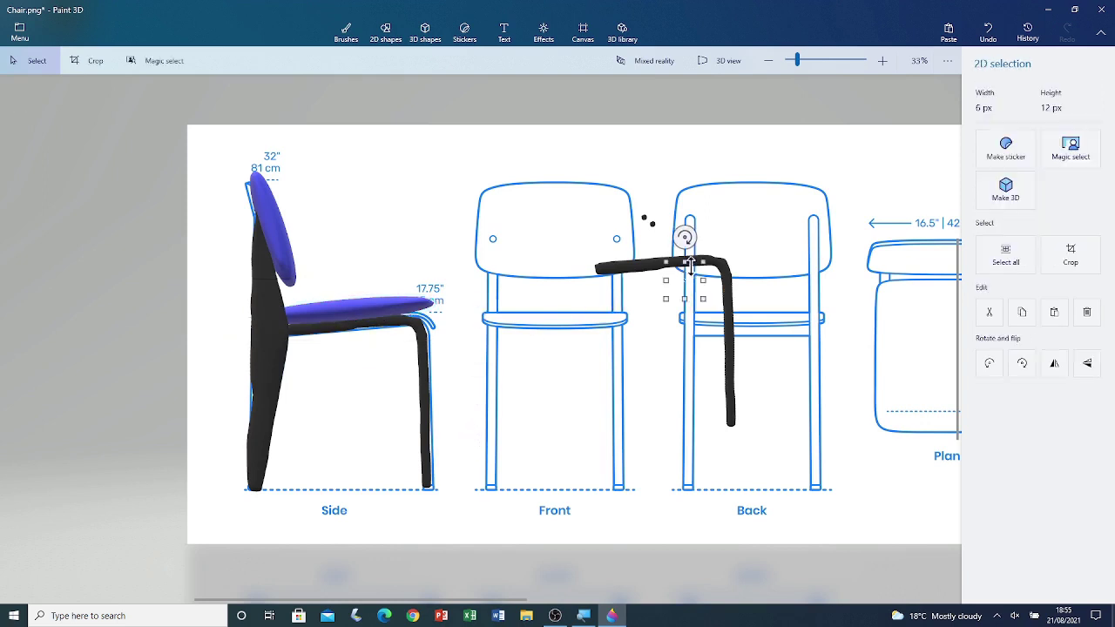
Place the other bent black leg over the Side view's front leg and pull it forward in depth from the first.
{"action": "left_click", "coordinate": [730, 290]}
{"action": "left_click_drag", "start_coordinate": [727, 281], "coordinate": [423, 348]}
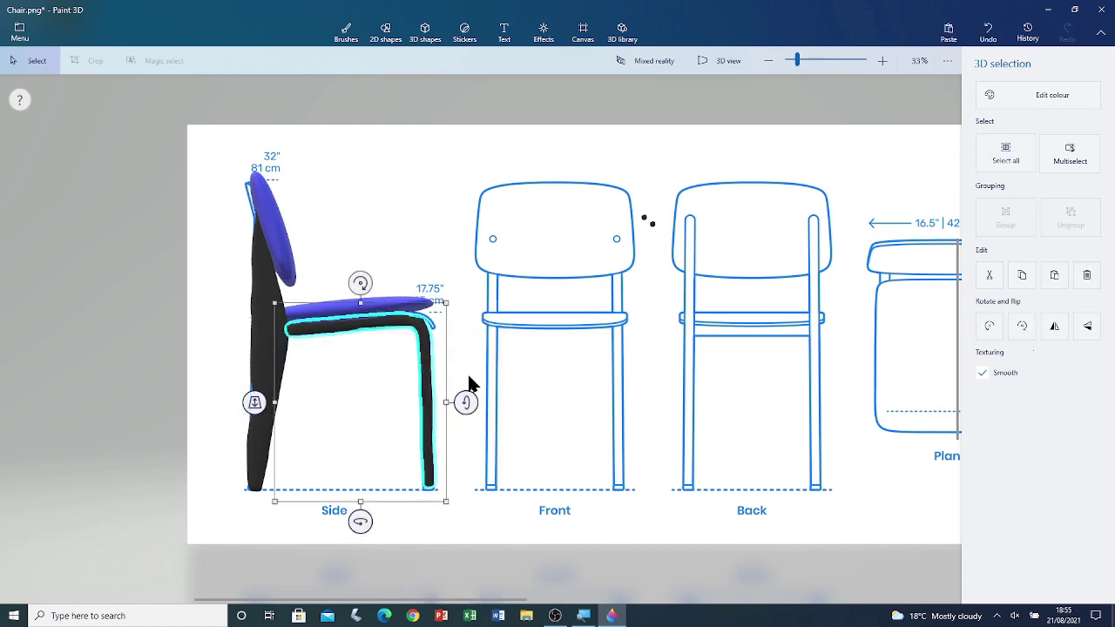
{"action": "left_click_drag", "start_coordinate": [255, 403], "coordinate": [223, 485]}
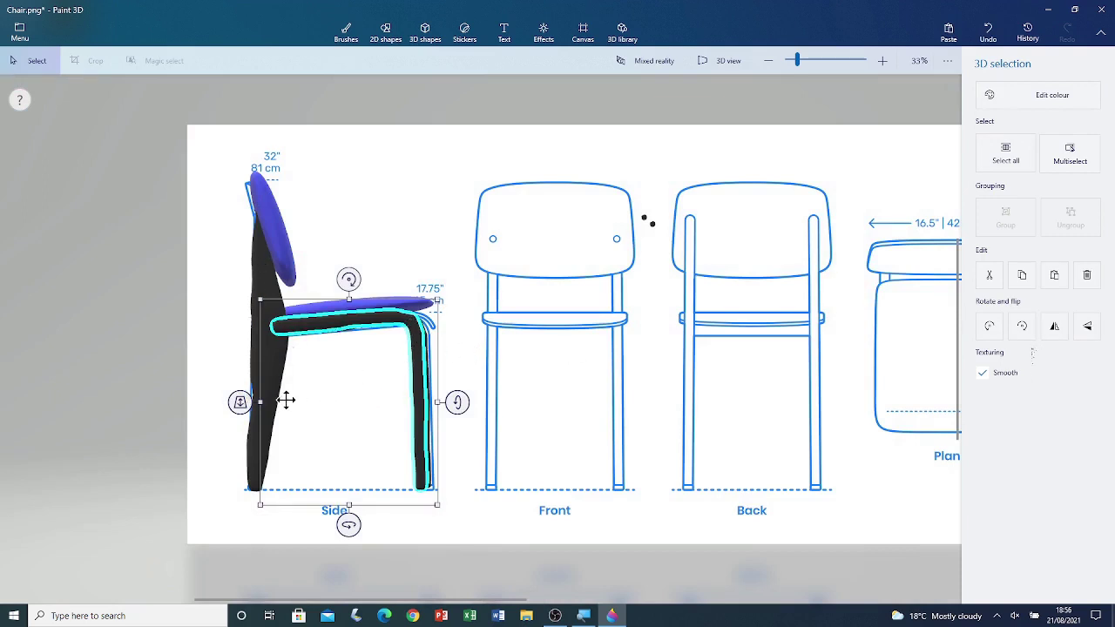
{"action": "left_click", "coordinate": [483, 379]}
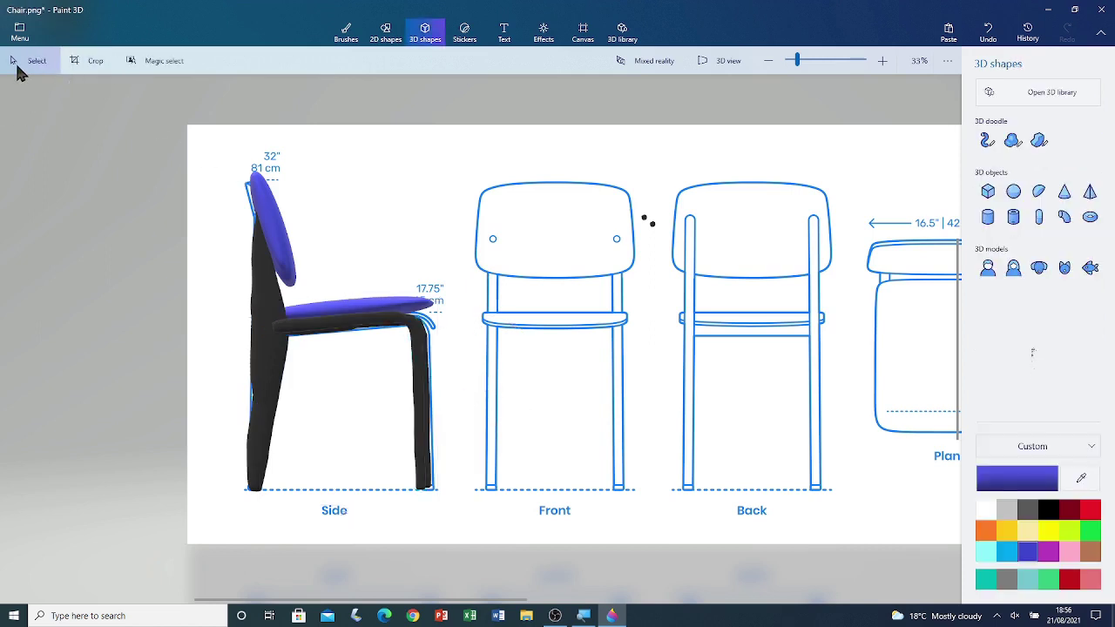
Select all chair parts on the Side view, turn them together to face forward and move them onto the Front view.
{"action": "left_click_drag", "start_coordinate": [201, 157], "coordinate": [486, 529]}
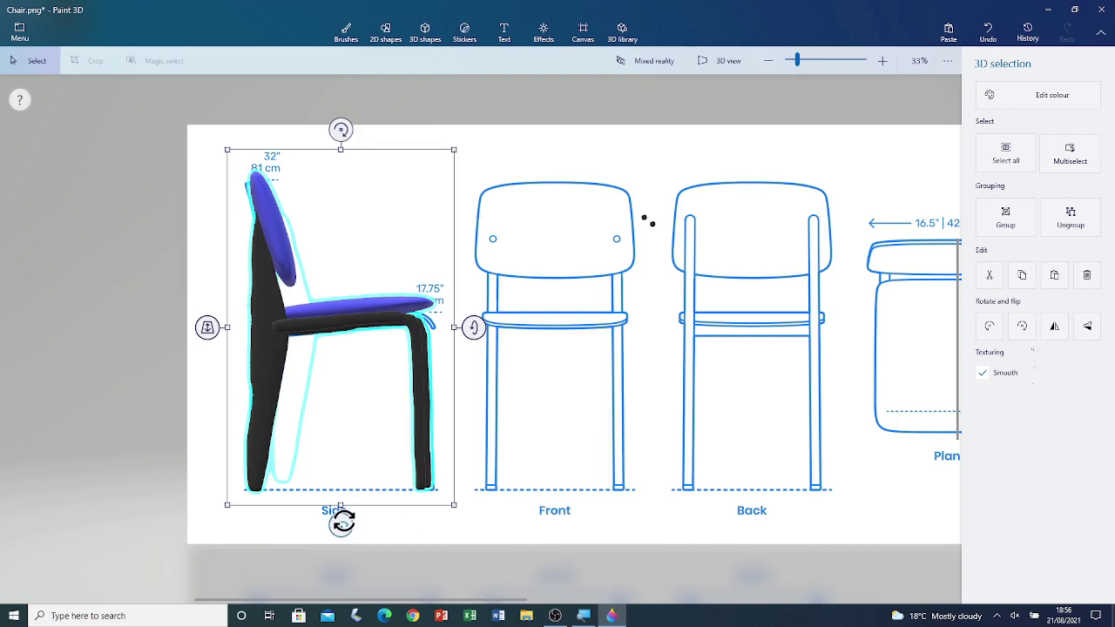
{"action": "left_click_drag", "start_coordinate": [344, 522], "coordinate": [216, 530]}
{"action": "scroll", "coordinate": [420, 449], "scroll_direction": "down", "scroll_amount": 1}
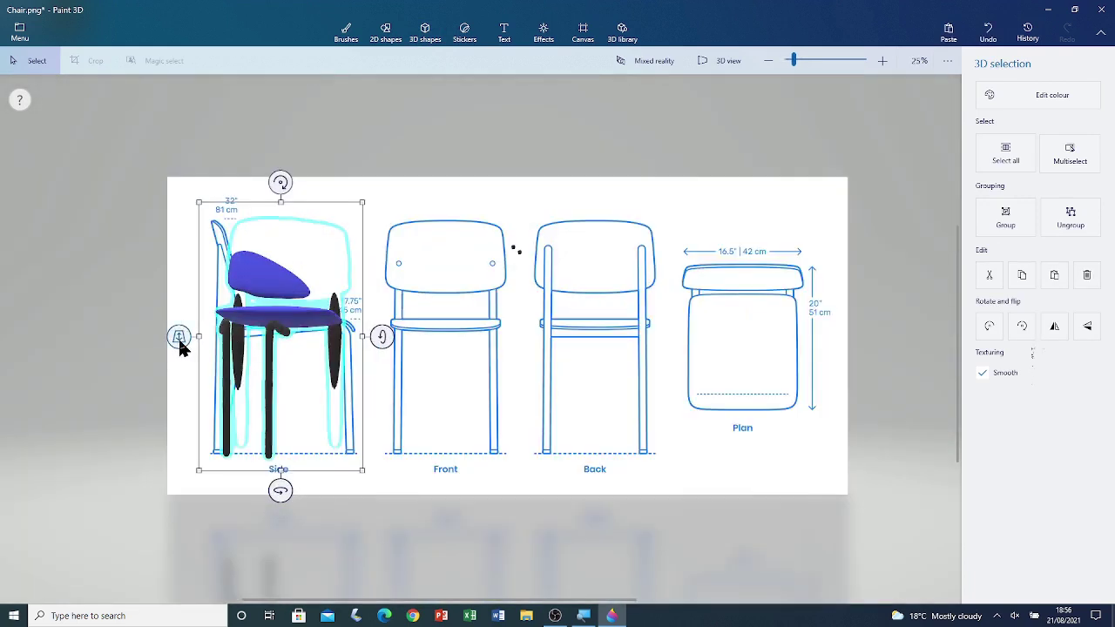
{"action": "left_click_drag", "start_coordinate": [179, 345], "coordinate": [164, 373]}
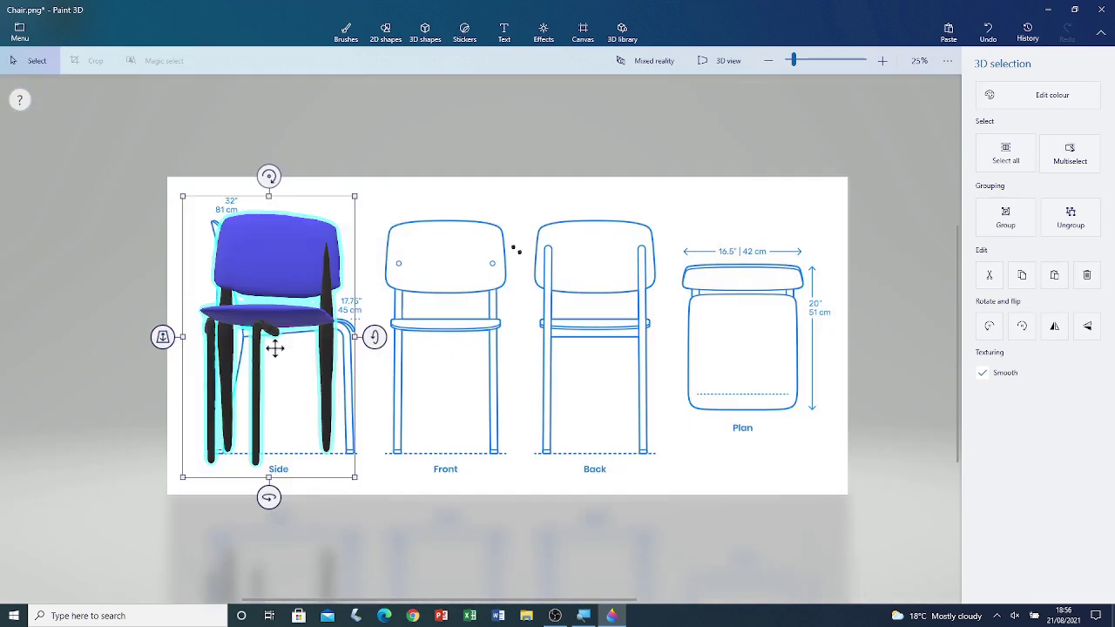
{"action": "left_click_drag", "start_coordinate": [294, 319], "coordinate": [473, 324]}
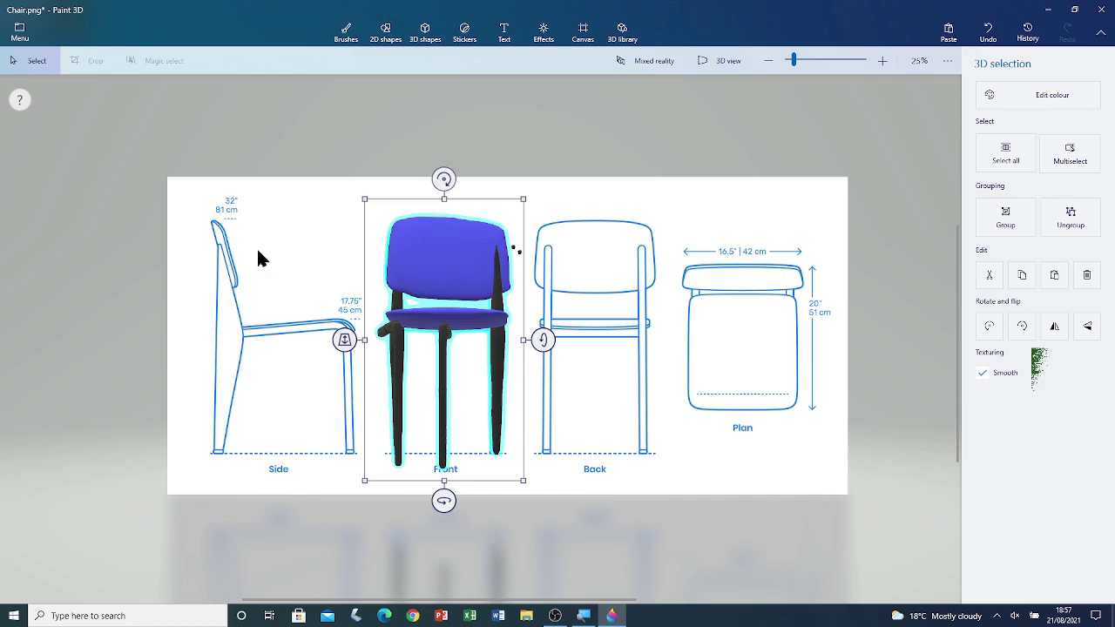
{"action": "left_click", "coordinate": [612, 270]}
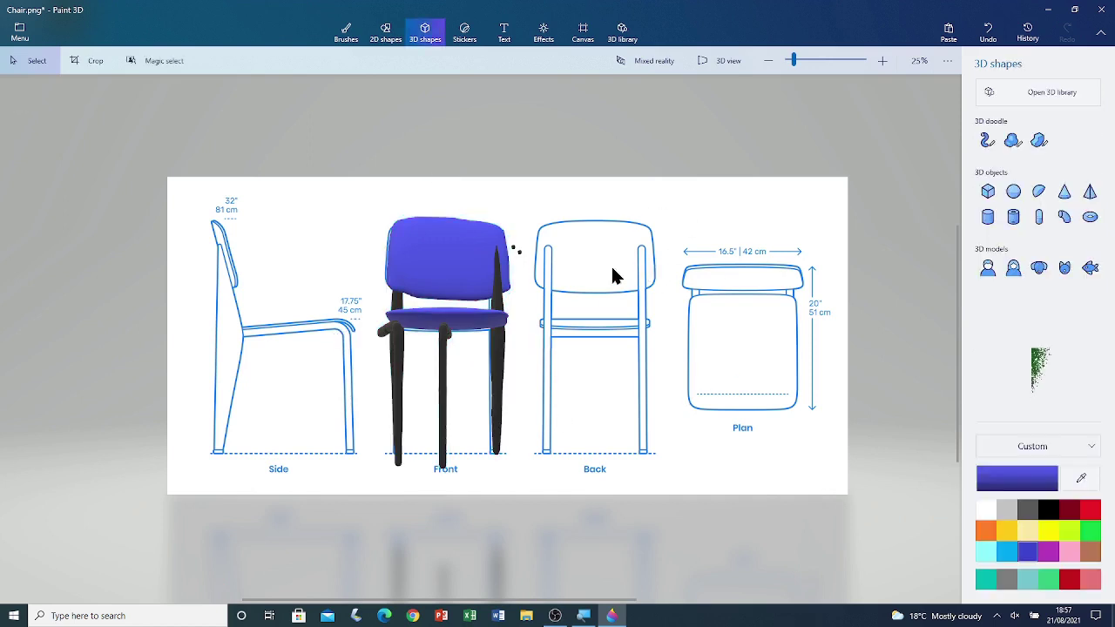
Rotate the blue backrest slightly about its vertical axis so it sits squarely in front of the back legs.
{"action": "scroll", "coordinate": [423, 252], "scroll_direction": "up", "scroll_amount": 5}
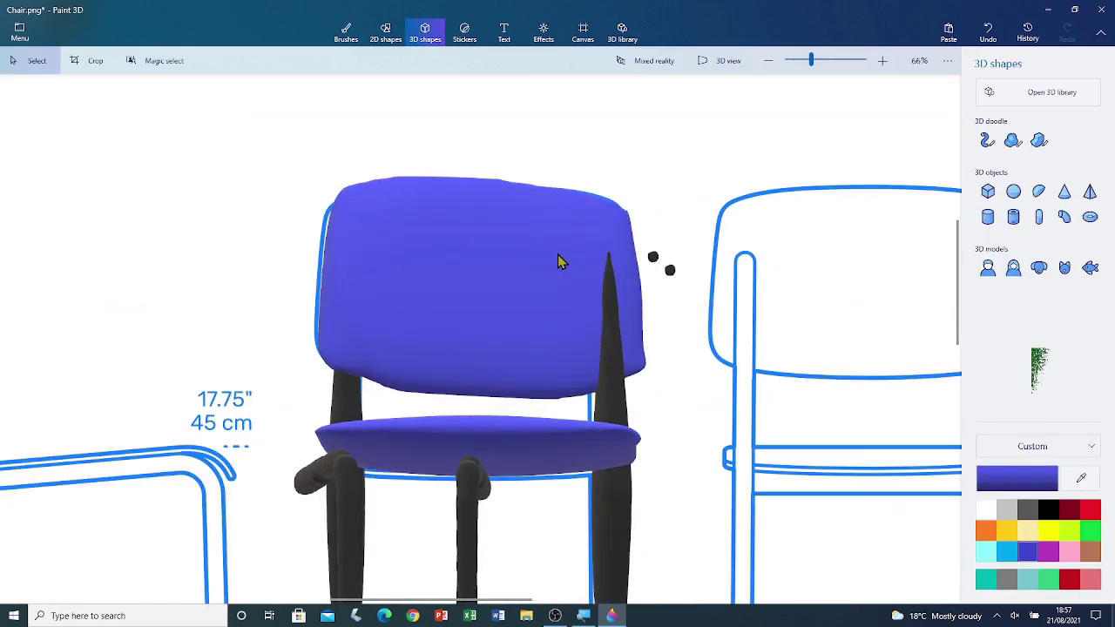
{"action": "left_click", "coordinate": [562, 263]}
{"action": "left_click_drag", "start_coordinate": [482, 442], "coordinate": [470, 442]}
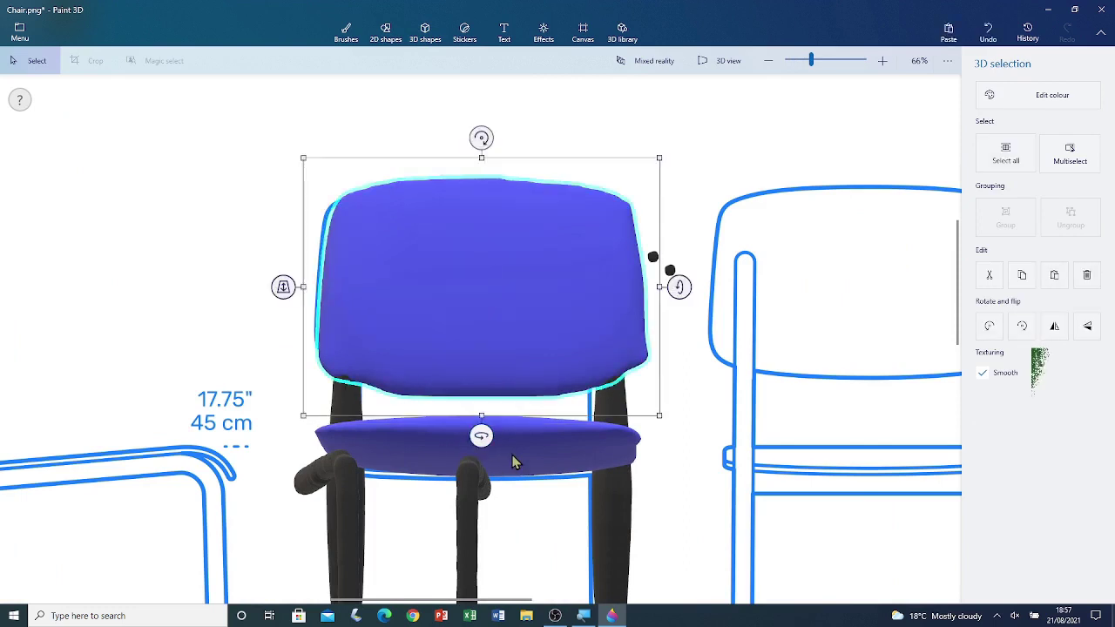
Turn the two bent black front legs to face forward and place them beneath the seat's two front corners on the Front view.
{"action": "scroll", "coordinate": [520, 460], "scroll_direction": "down", "scroll_amount": 5}
{"action": "scroll", "coordinate": [487, 509], "scroll_direction": "up", "scroll_amount": 1}
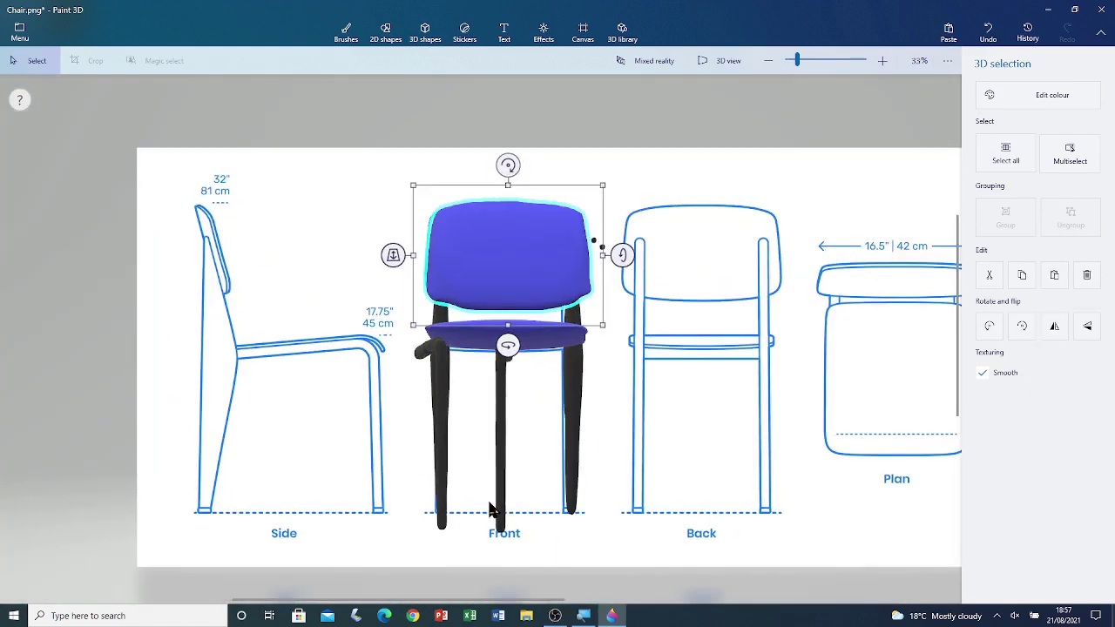
{"action": "left_click", "coordinate": [504, 491]}
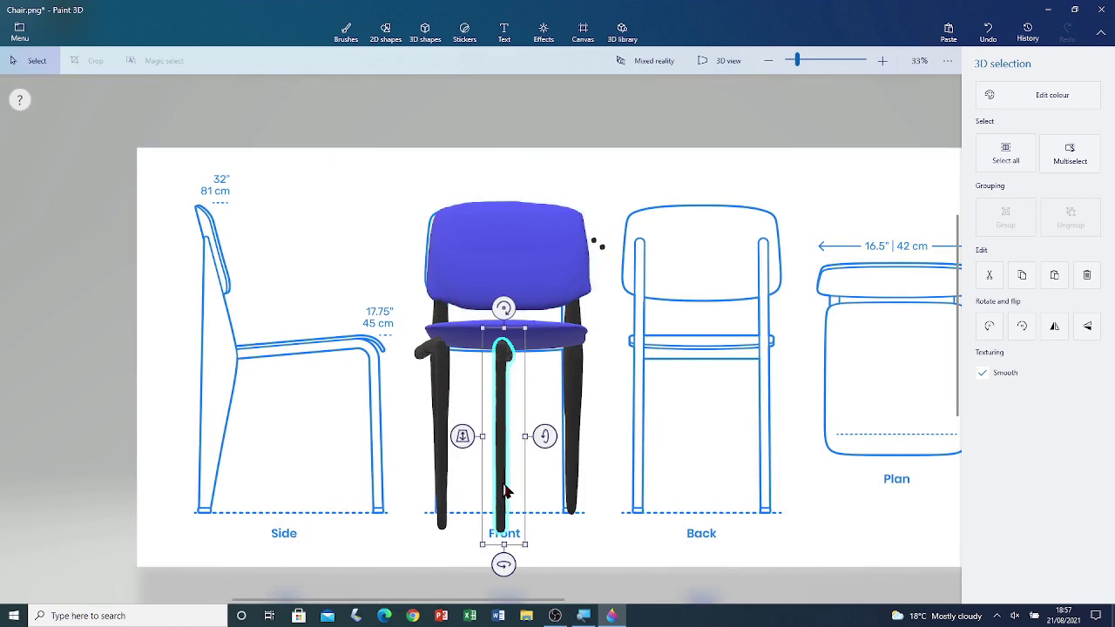
{"action": "left_click", "coordinate": [434, 435]}
{"action": "left_click", "coordinate": [442, 442]}
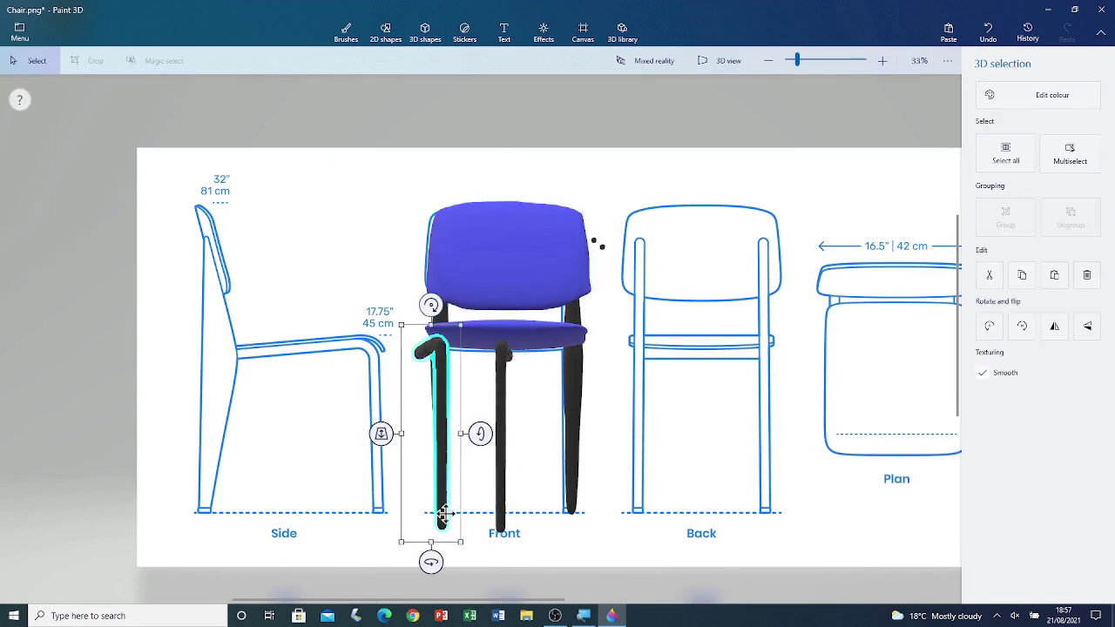
{"action": "mouse_move", "coordinate": [428, 562]}
{"action": "left_mouse_down"}
{"action": "mouse_move", "coordinate": [411, 559]}
{"action": "mouse_move", "coordinate": [428, 561]}
{"action": "left_mouse_up"}
{"action": "left_click_drag", "start_coordinate": [436, 480], "coordinate": [576, 451]}
{"action": "left_click", "coordinate": [503, 468]}
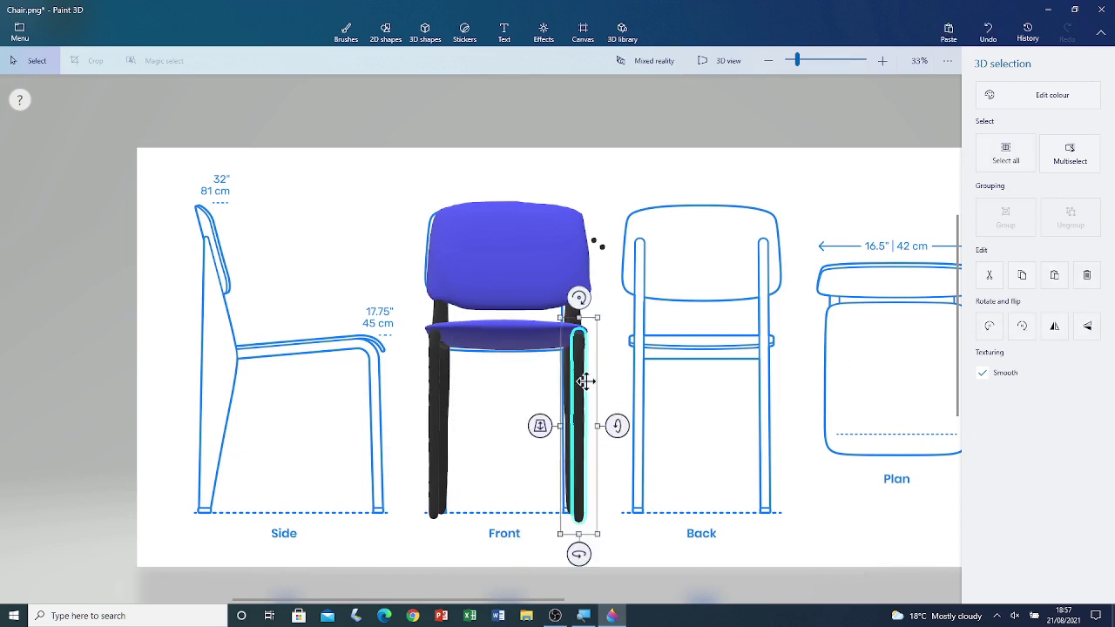
{"action": "left_click", "coordinate": [346, 331]}
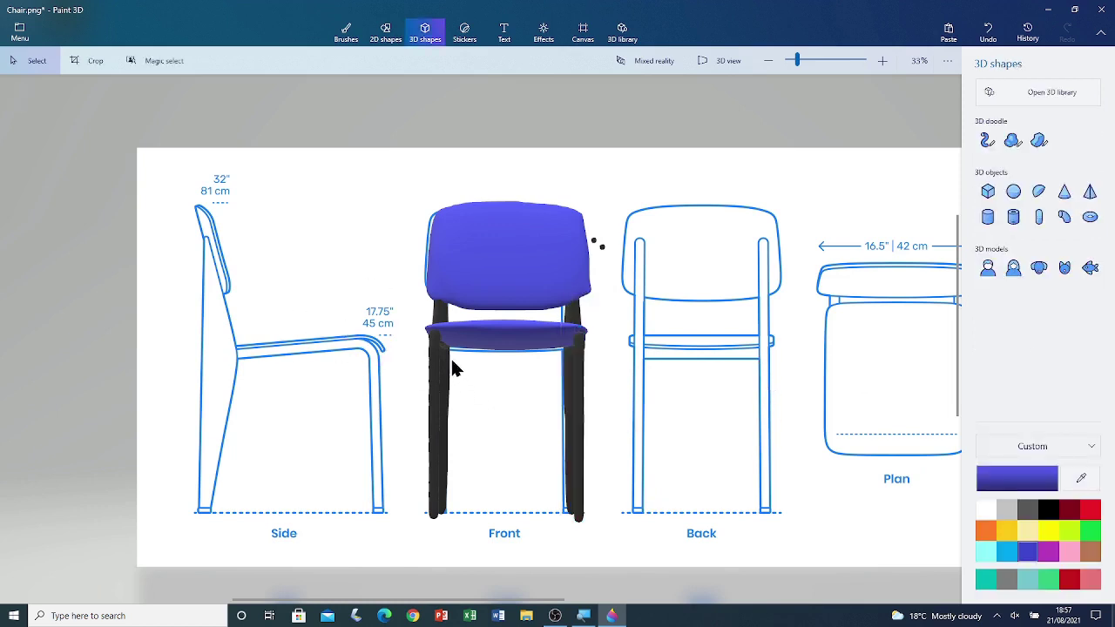
Ungroup the two black back legs and deselect them.
{"action": "left_click", "coordinate": [466, 322]}
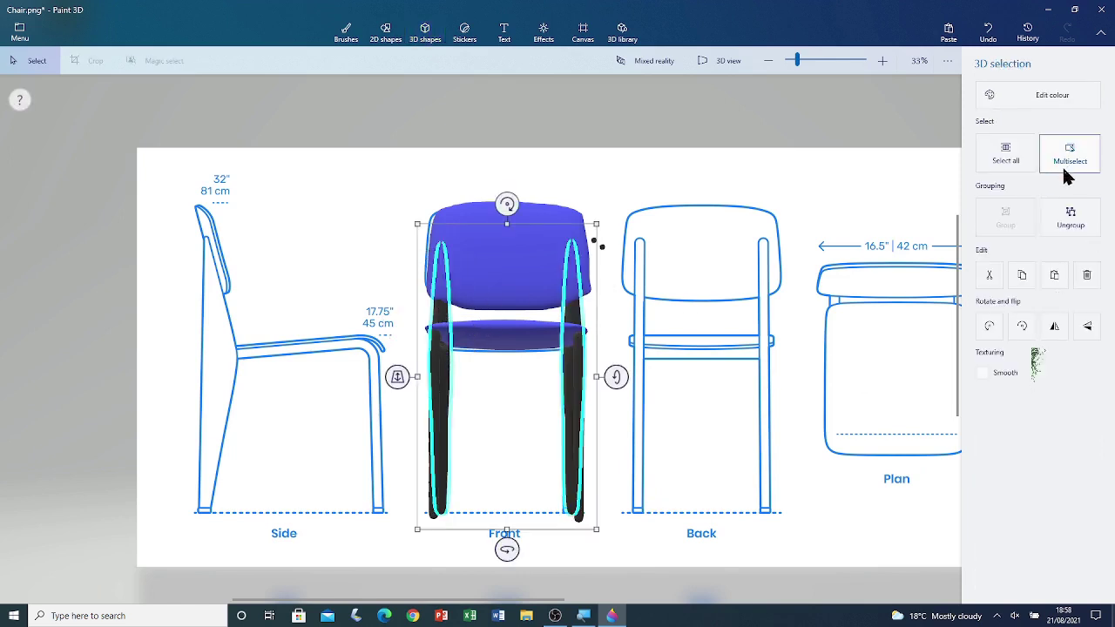
{"action": "left_click", "coordinate": [1058, 230]}
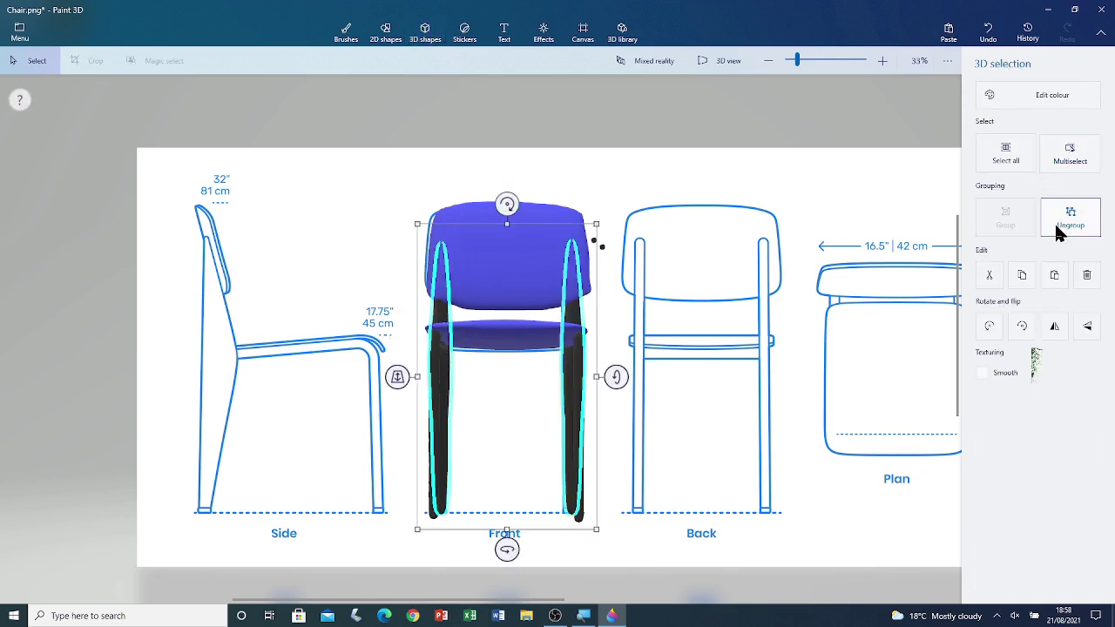
{"action": "key", "text": "Escape"}
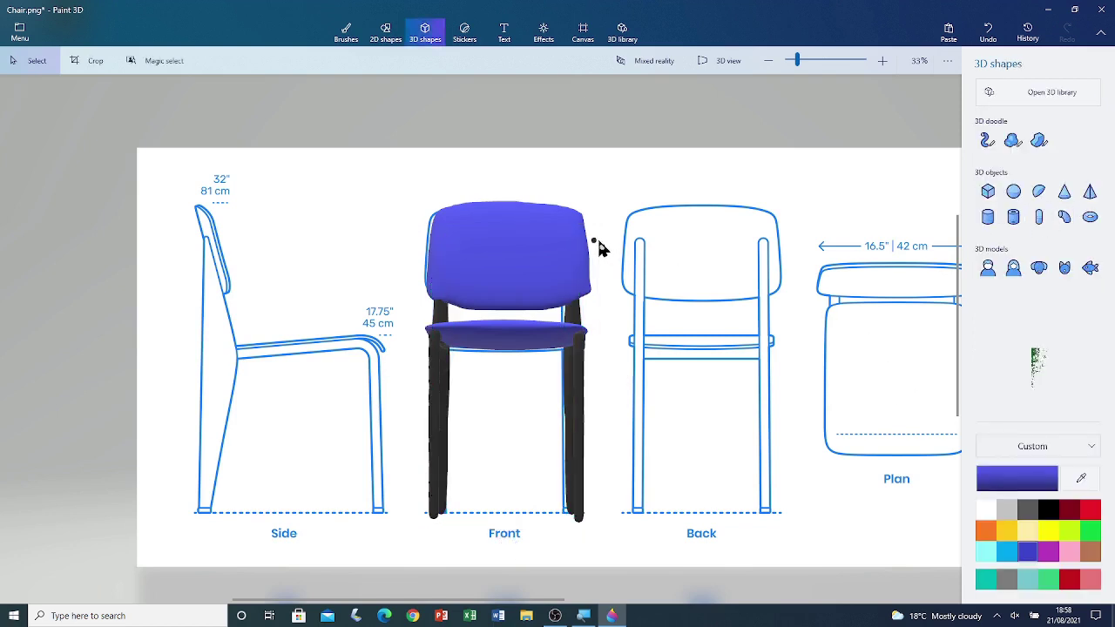
Place the two loose black dots on opposite sides of the blue backrest as its screws.
{"action": "scroll", "coordinate": [589, 245], "scroll_direction": "up", "scroll_amount": 5}
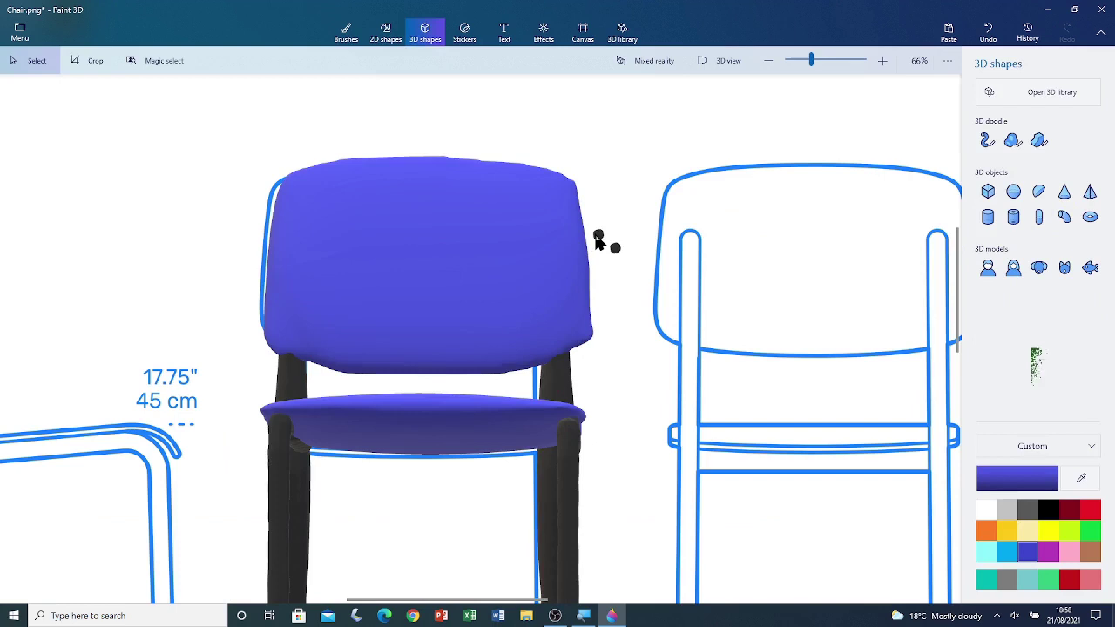
{"action": "left_click", "coordinate": [598, 240]}
{"action": "left_click_drag", "start_coordinate": [596, 233], "coordinate": [297, 282]}
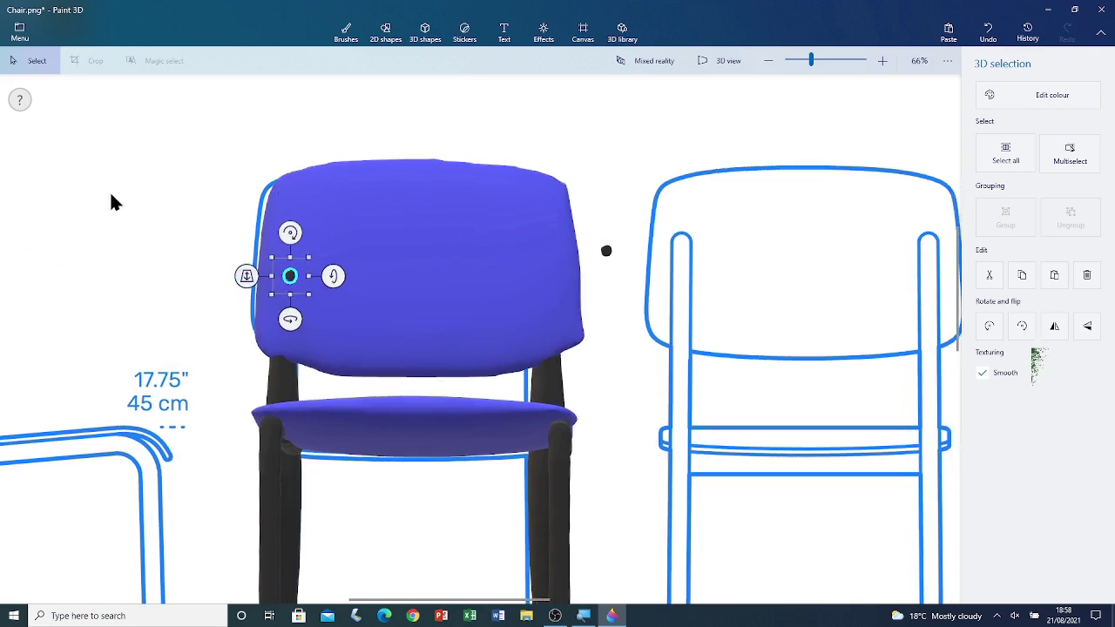
{"action": "left_click", "coordinate": [169, 232]}
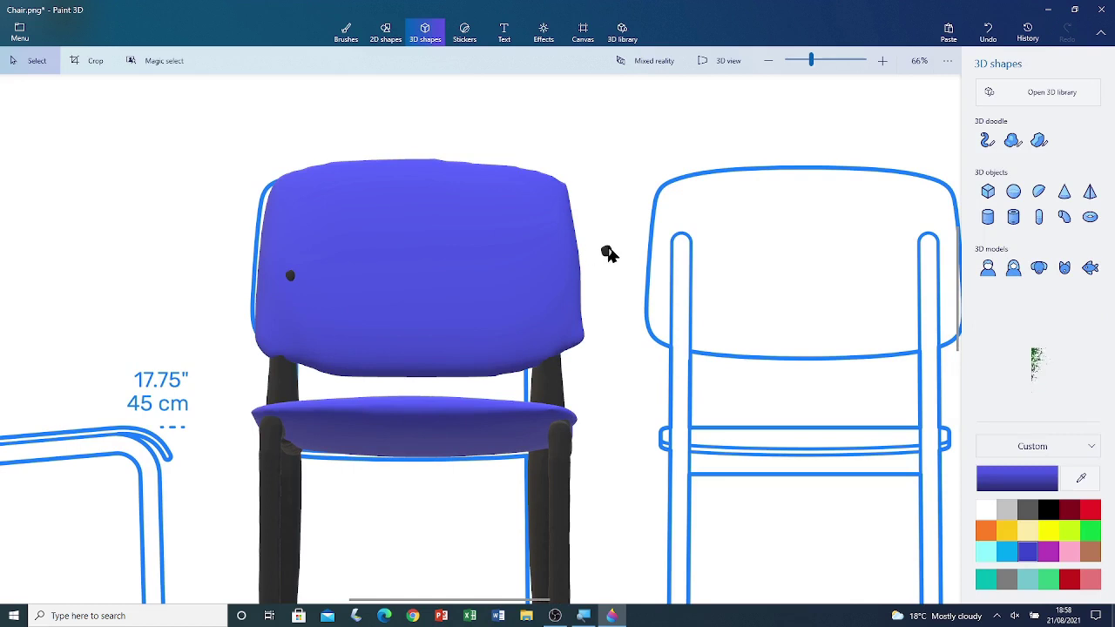
{"action": "left_click", "coordinate": [607, 253]}
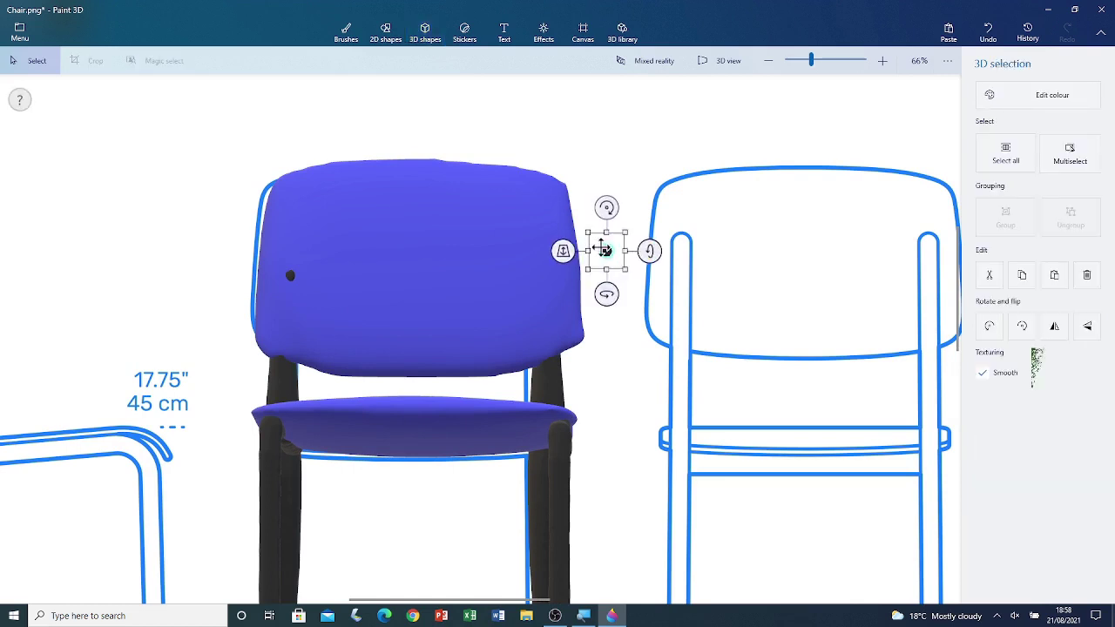
{"action": "left_click_drag", "start_coordinate": [607, 251], "coordinate": [553, 280]}
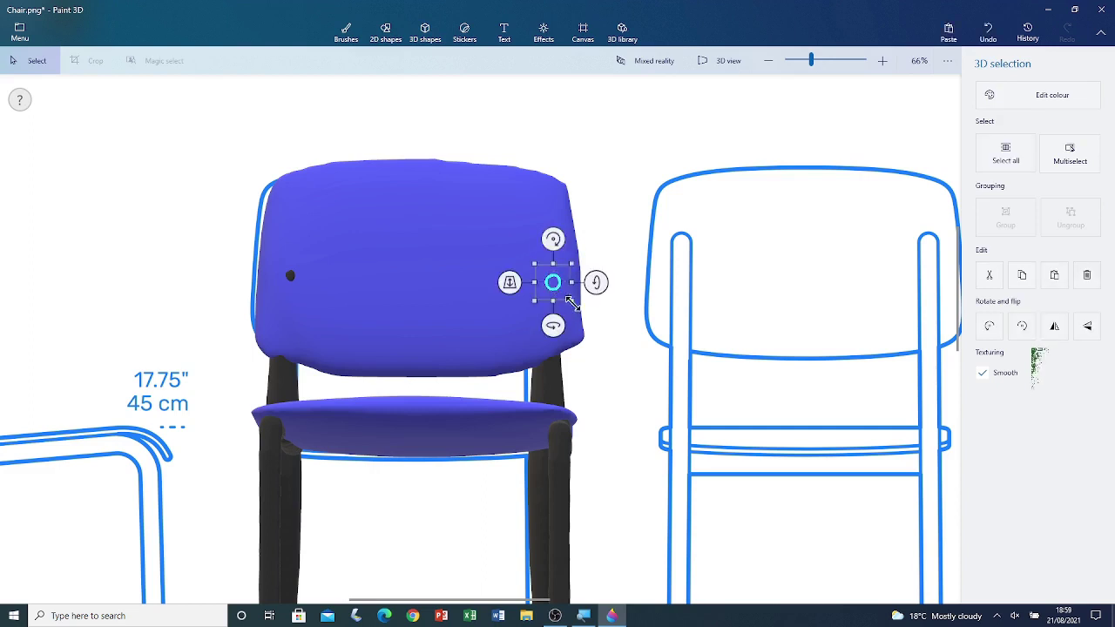
{"action": "left_click", "coordinate": [612, 362]}
Build a multiple selection containing both back legs, both bent front legs and the blue seat.
{"action": "scroll", "coordinate": [612, 363], "scroll_direction": "up", "scroll_amount": 1}
{"action": "scroll", "coordinate": [617, 372], "scroll_direction": "down", "scroll_amount": 3}
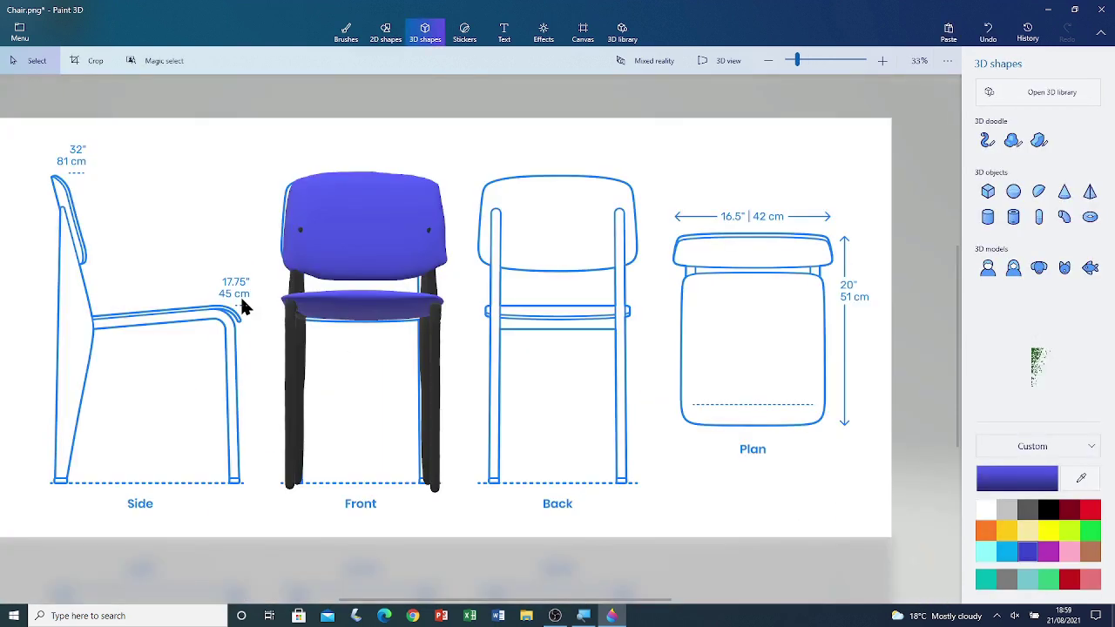
{"action": "left_click", "coordinate": [296, 284]}
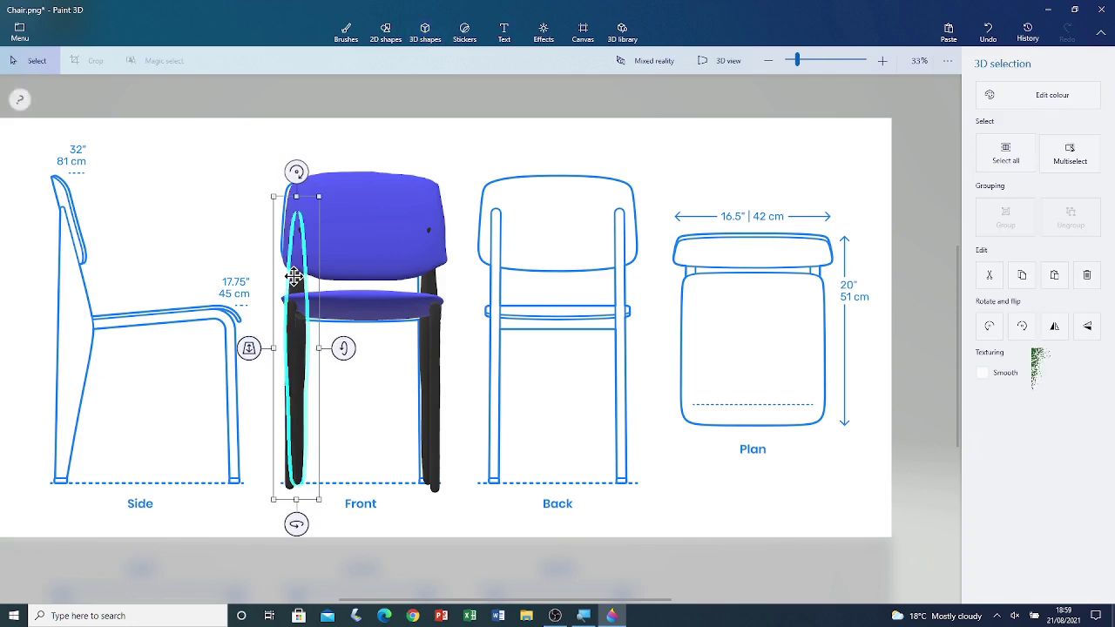
{"action": "left_click", "coordinate": [1071, 165]}
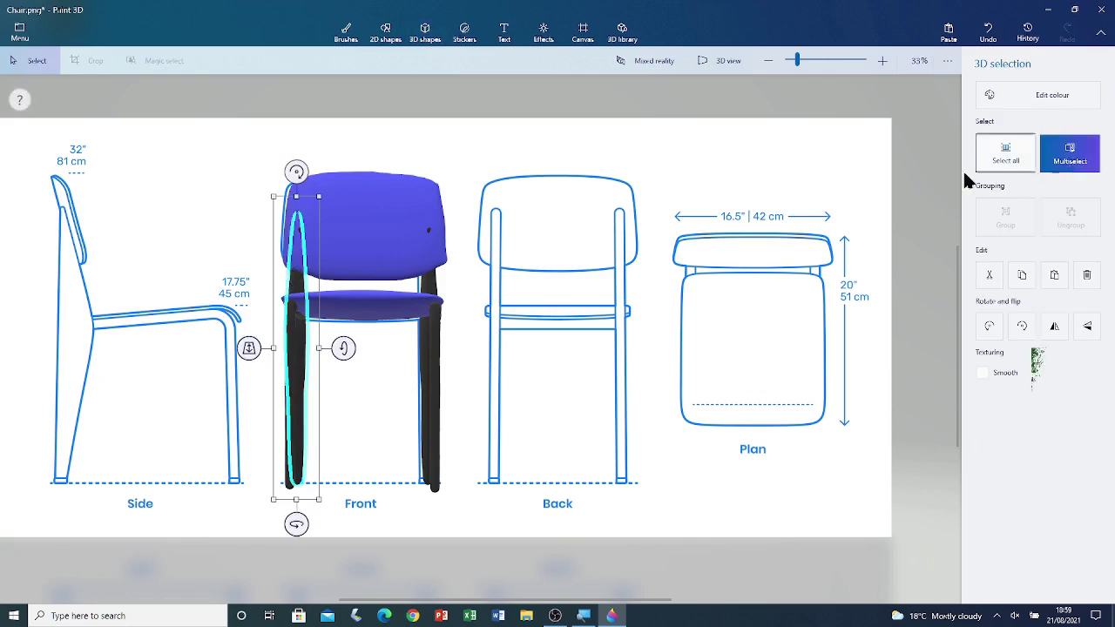
{"action": "left_click", "coordinate": [432, 297]}
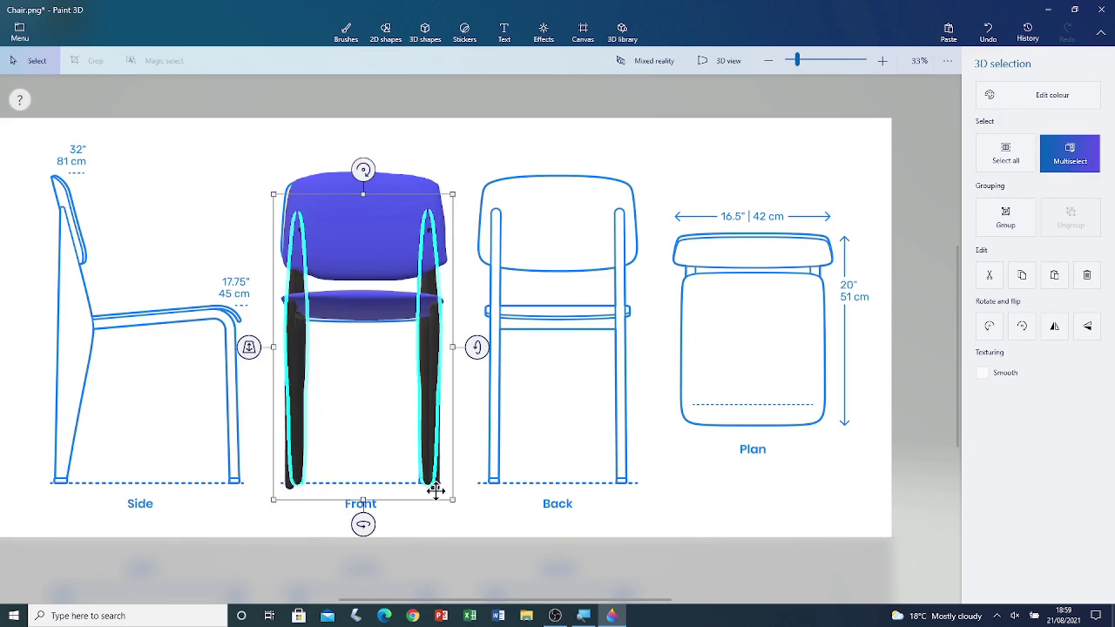
{"action": "left_click", "coordinate": [292, 485]}
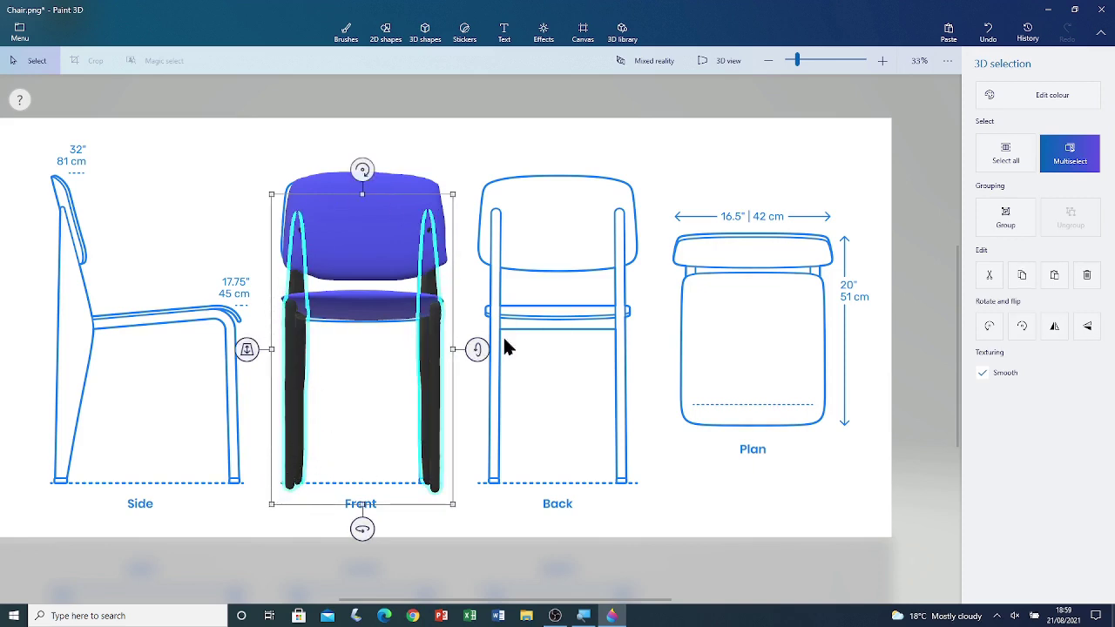
{"action": "left_click", "coordinate": [359, 302]}
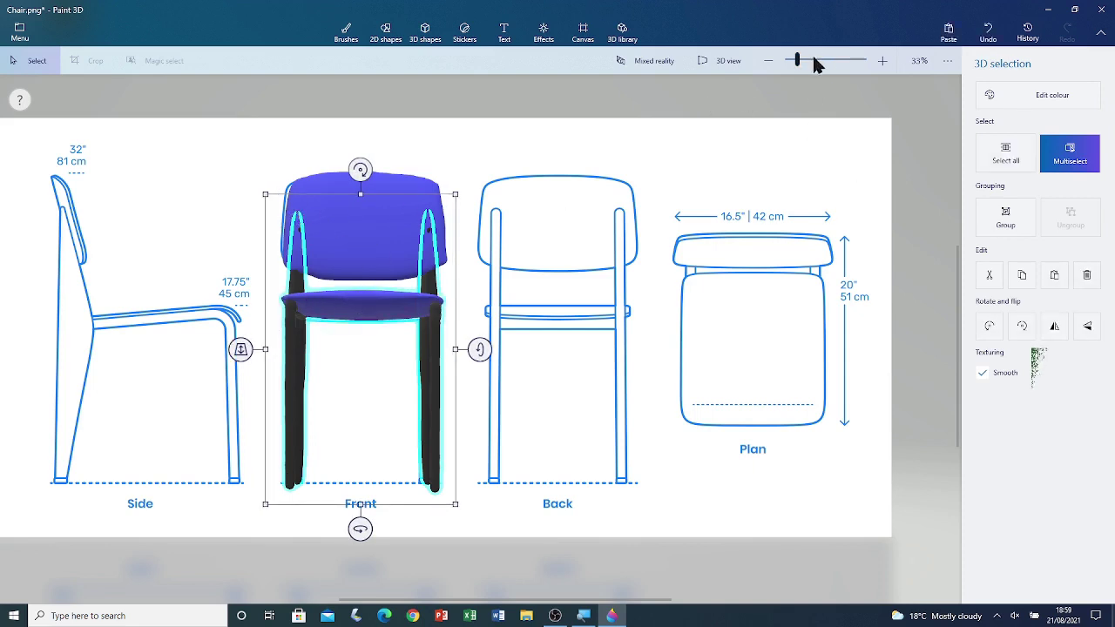
Add the black screw dots and the blue backrest to the selection, and group all the chair parts.
{"action": "left_click_drag", "start_coordinate": [798, 61], "coordinate": [829, 64]}
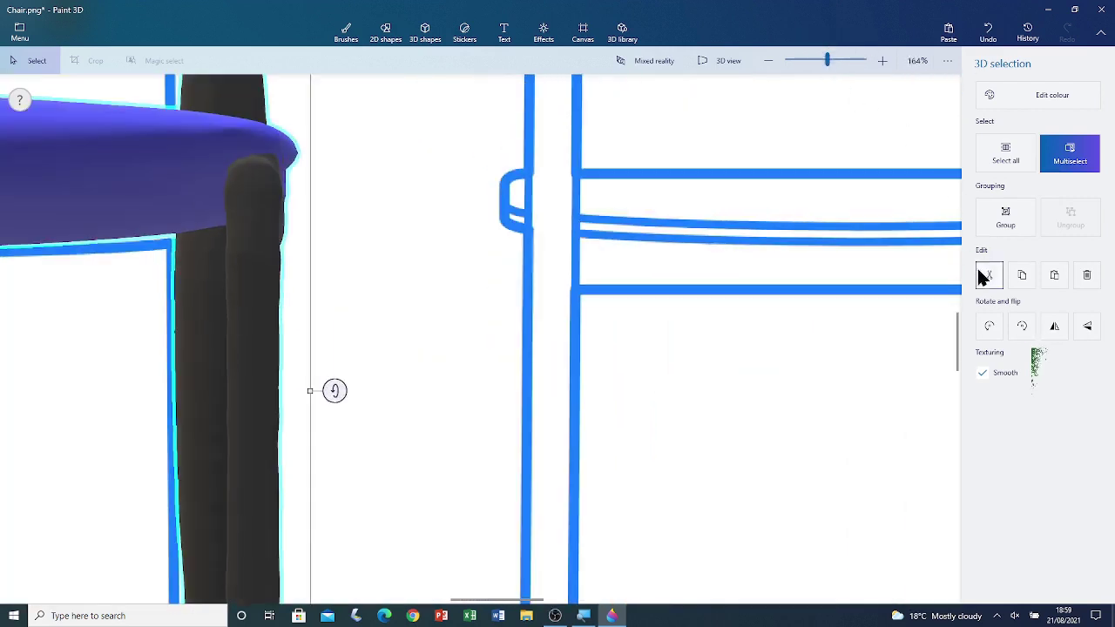
{"action": "left_click_drag", "start_coordinate": [959, 338], "coordinate": [959, 250]}
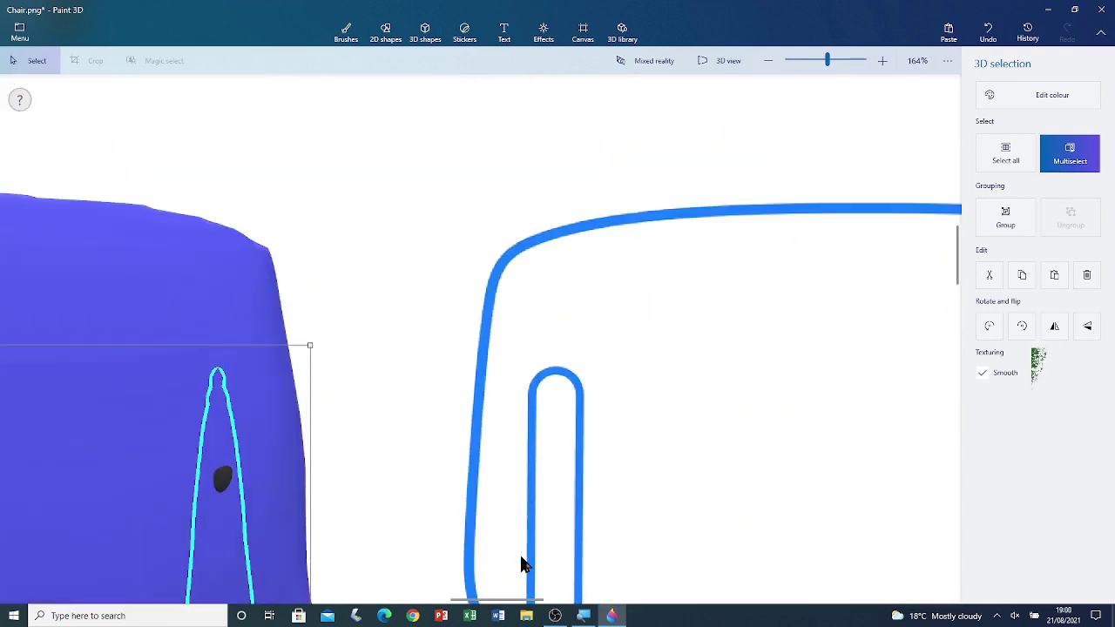
{"action": "left_click_drag", "start_coordinate": [516, 604], "coordinate": [444, 604]}
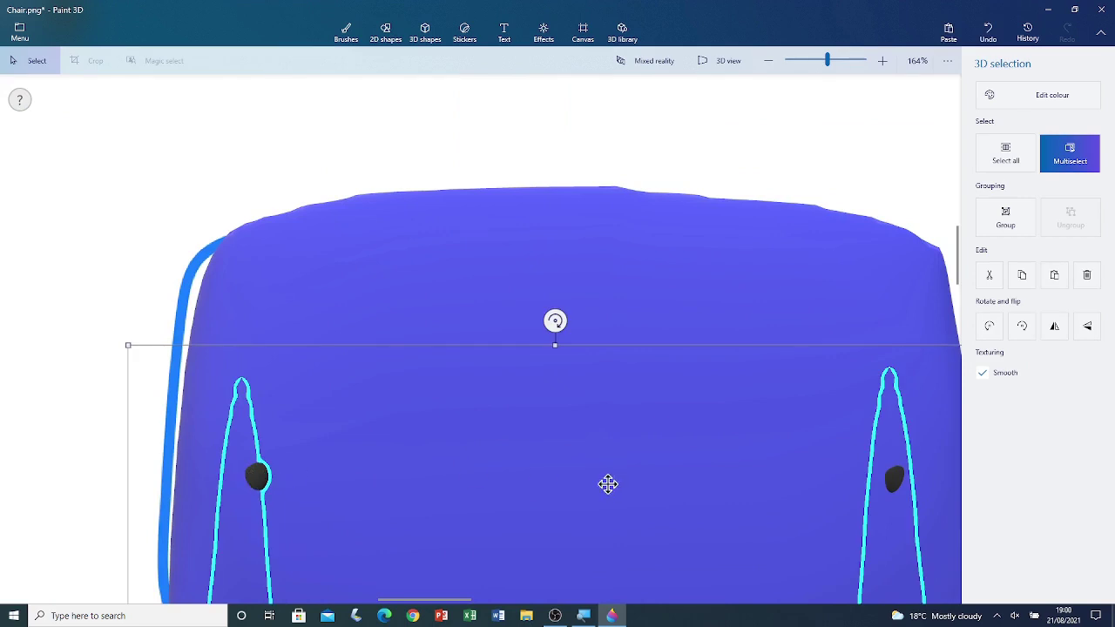
{"action": "left_click", "coordinate": [894, 481]}
{"action": "left_click", "coordinate": [609, 231]}
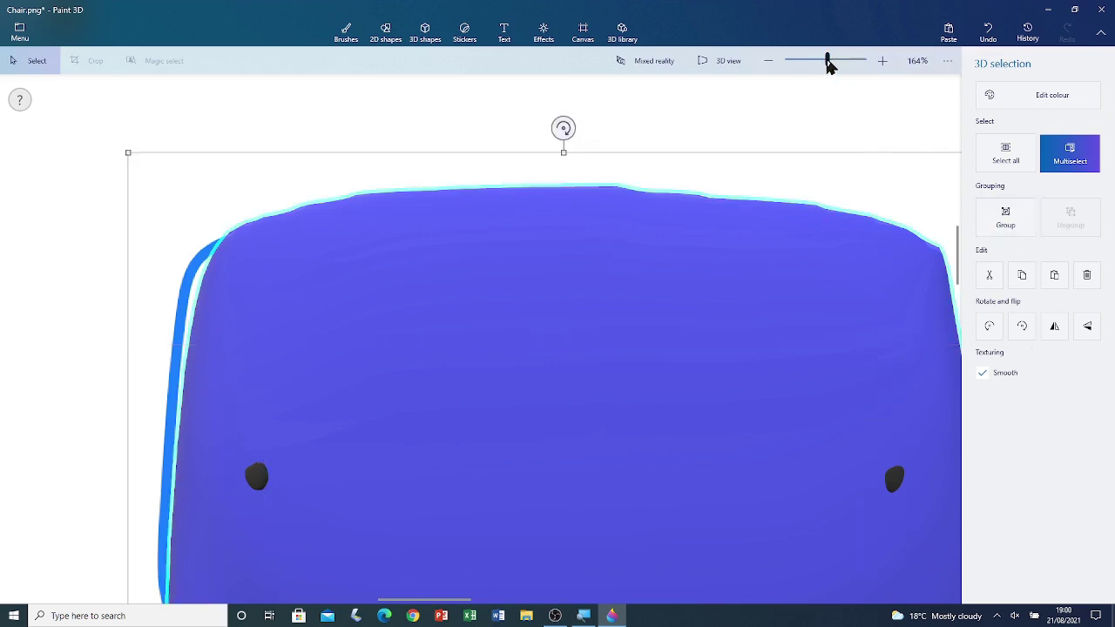
{"action": "left_click_drag", "start_coordinate": [829, 68], "coordinate": [798, 66]}
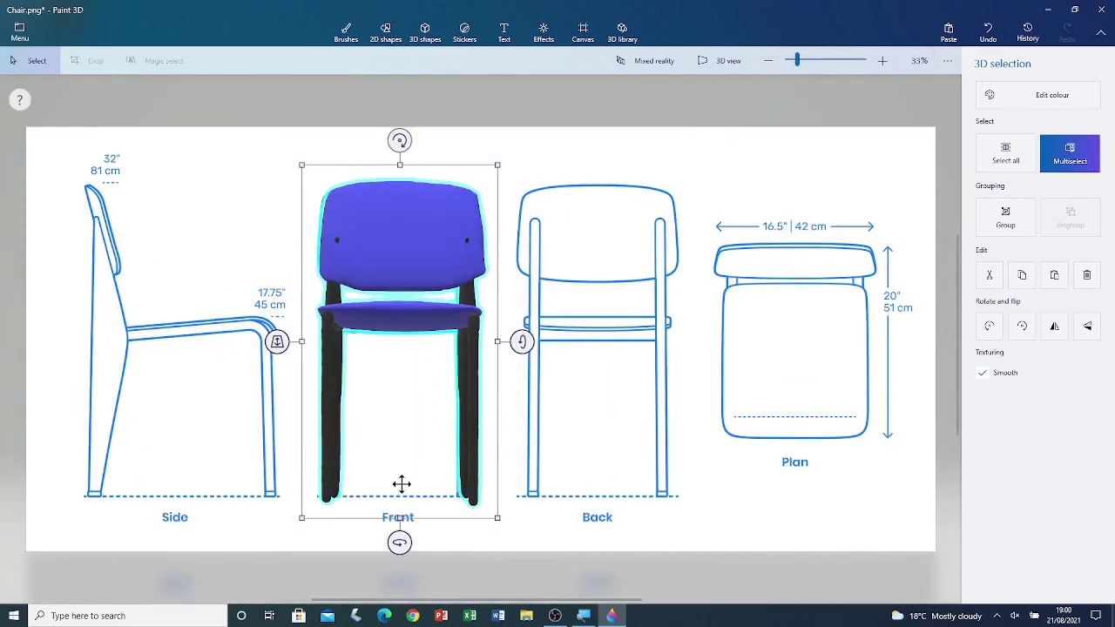
{"action": "left_click", "coordinate": [1021, 220]}
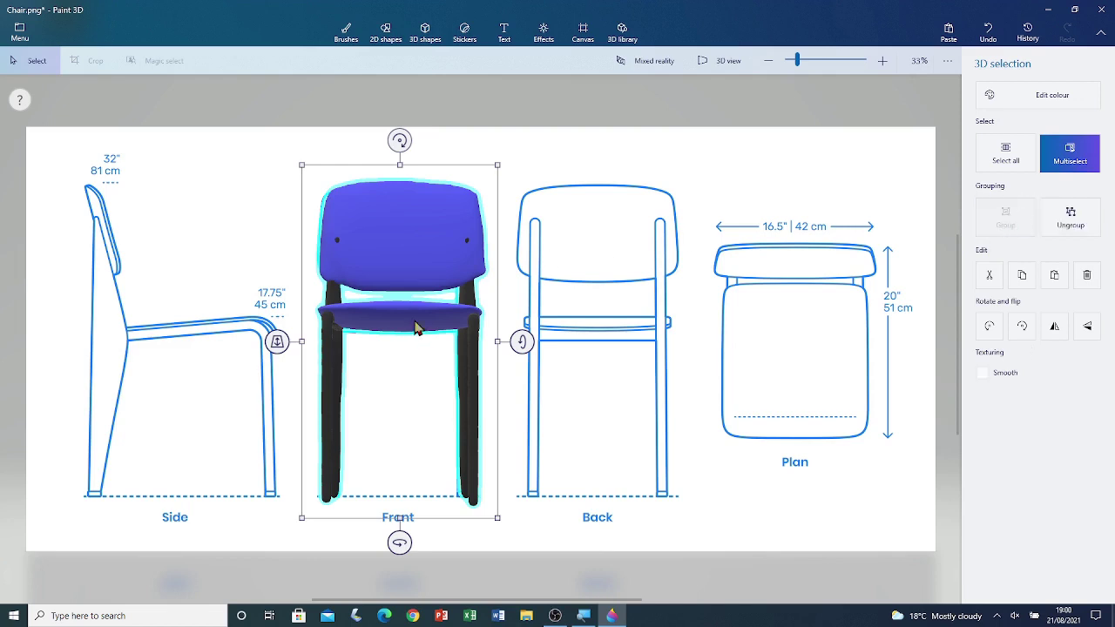
Move the grouped chair onto the Back view and hide the canvas.
{"action": "mouse_move", "coordinate": [418, 314]}
{"action": "left_mouse_down"}
{"action": "mouse_move", "coordinate": [428, 336]}
{"action": "mouse_move", "coordinate": [653, 374]}
{"action": "mouse_move", "coordinate": [595, 378]}
{"action": "mouse_move", "coordinate": [517, 258]}
{"action": "mouse_move", "coordinate": [622, 341]}
{"action": "mouse_move", "coordinate": [641, 321]}
{"action": "left_mouse_up"}
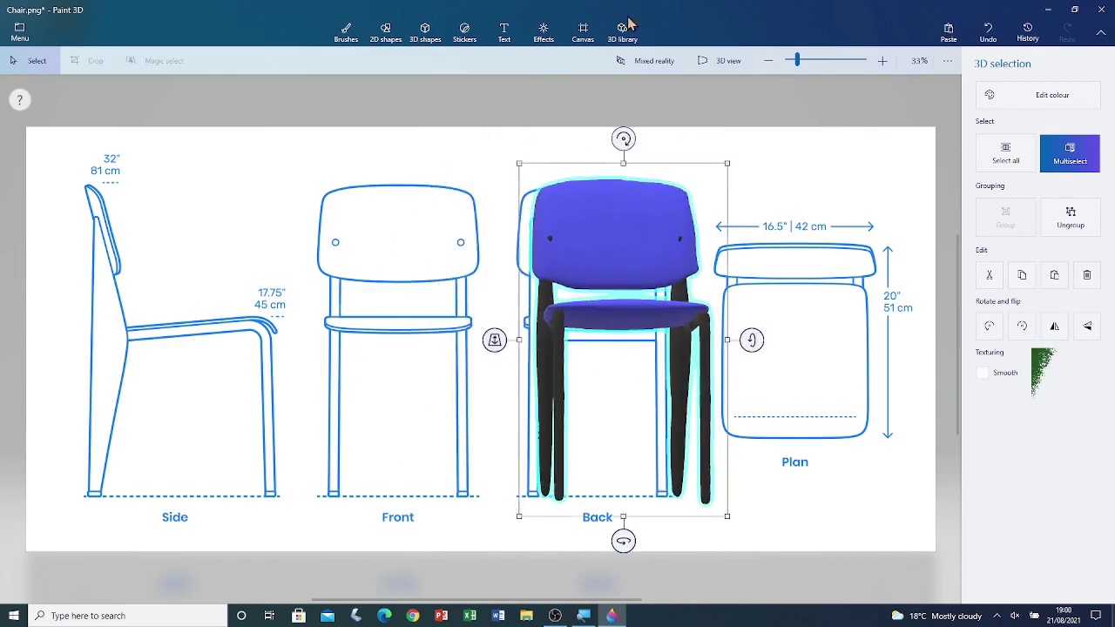
{"action": "left_click", "coordinate": [582, 35]}
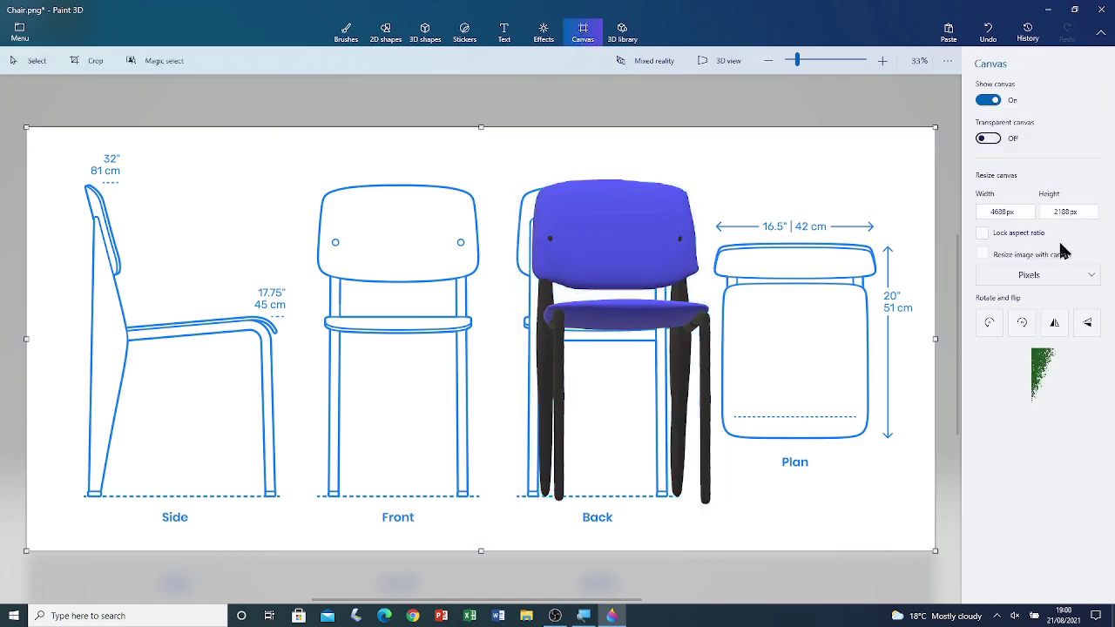
{"action": "left_click", "coordinate": [998, 102]}
Rotate the grouped chair about several axes into a tilted three-quarter pose that exposes the top of the seat.
{"action": "scroll", "coordinate": [615, 304], "scroll_direction": "up", "scroll_amount": 3}
{"action": "scroll", "coordinate": [617, 298], "scroll_direction": "down", "scroll_amount": 3}
{"action": "left_click", "coordinate": [605, 324]}
{"action": "left_click_drag", "start_coordinate": [624, 535], "coordinate": [730, 526]}
{"action": "left_click_drag", "start_coordinate": [774, 333], "coordinate": [839, 615]}
{"action": "left_click_drag", "start_coordinate": [775, 601], "coordinate": [799, 431]}
{"action": "left_click_drag", "start_coordinate": [621, 541], "coordinate": [552, 539]}
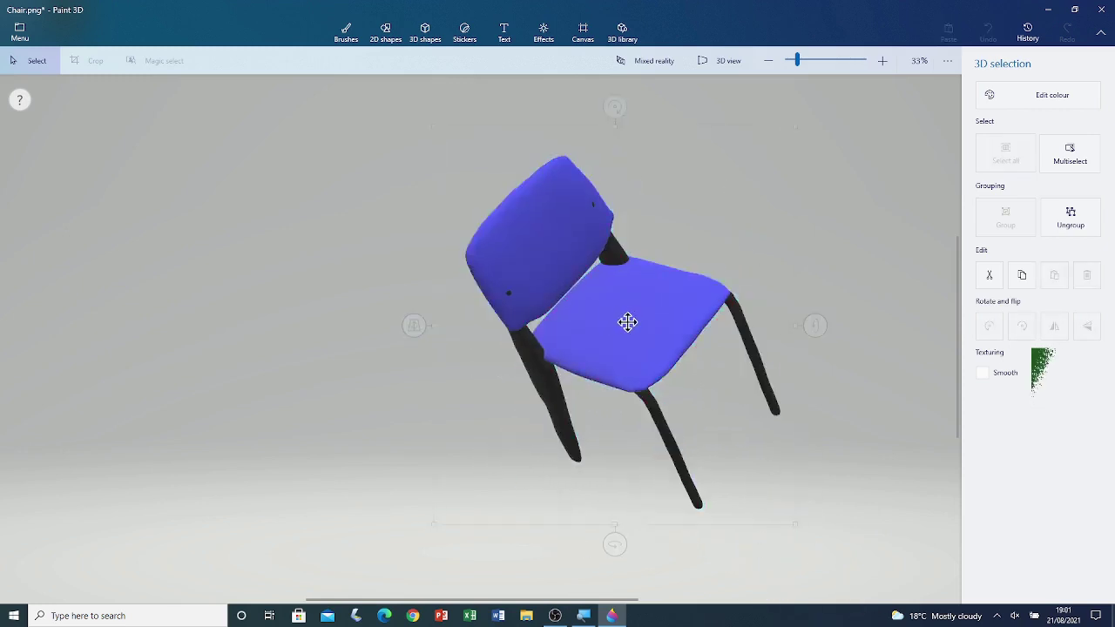
Paint a short red stroke on the upper part of the blue backrest with the Oil brush.
{"action": "left_click", "coordinate": [348, 41]}
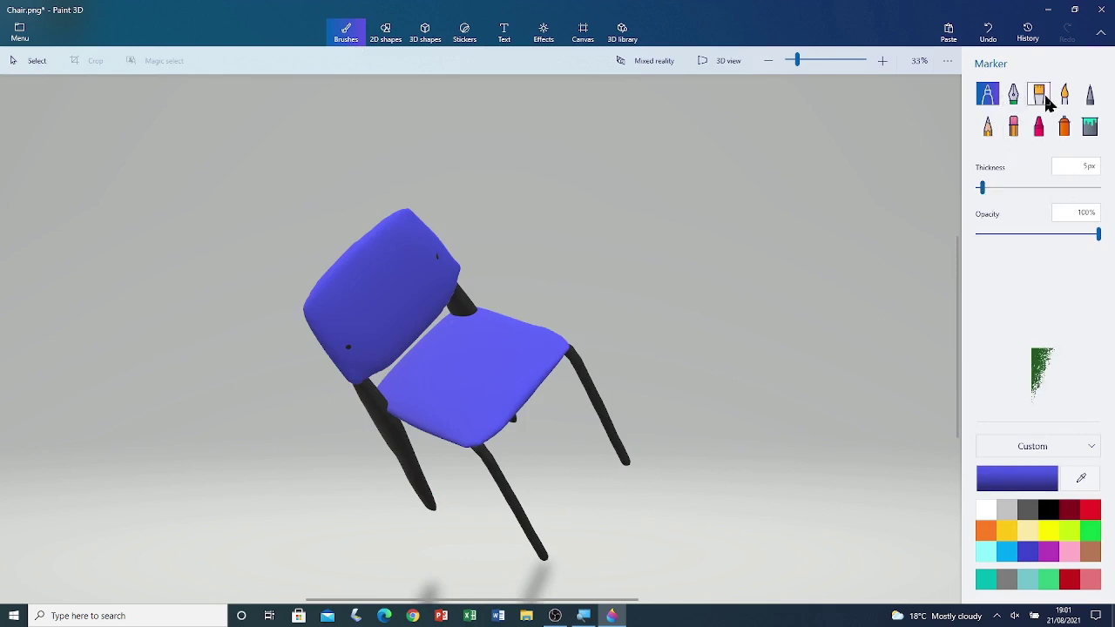
{"action": "left_click", "coordinate": [1071, 506]}
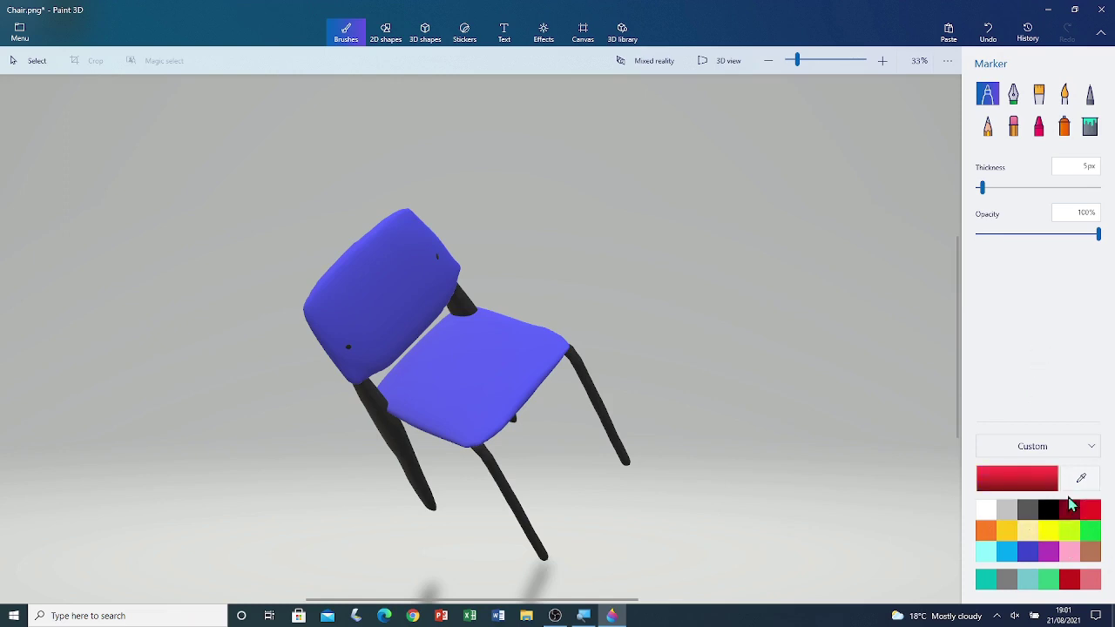
{"action": "left_click_drag", "start_coordinate": [983, 187], "coordinate": [994, 187]}
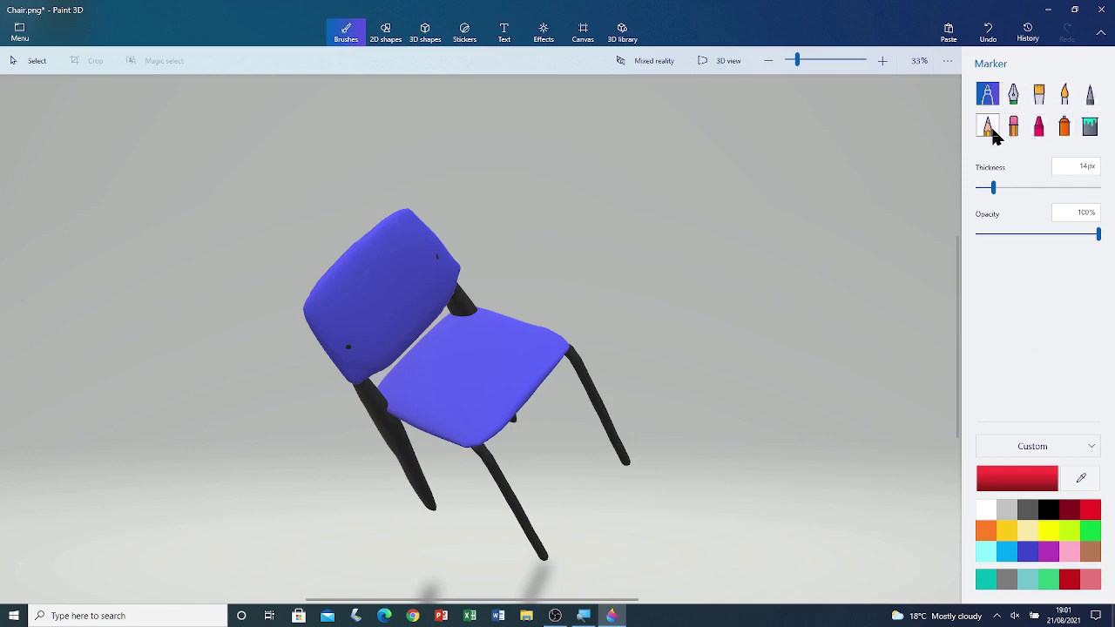
{"action": "left_click", "coordinate": [1040, 96]}
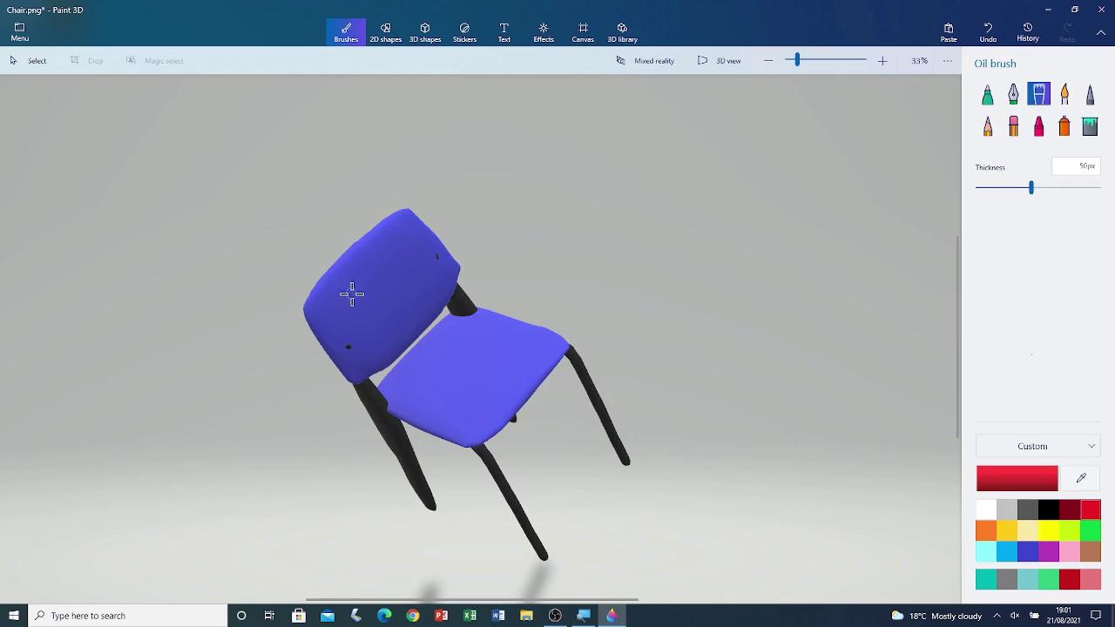
{"action": "mouse_move", "coordinate": [355, 294]}
{"action": "left_mouse_down"}
{"action": "mouse_move", "coordinate": [368, 271]}
{"action": "mouse_move", "coordinate": [366, 289]}
{"action": "left_mouse_up"}
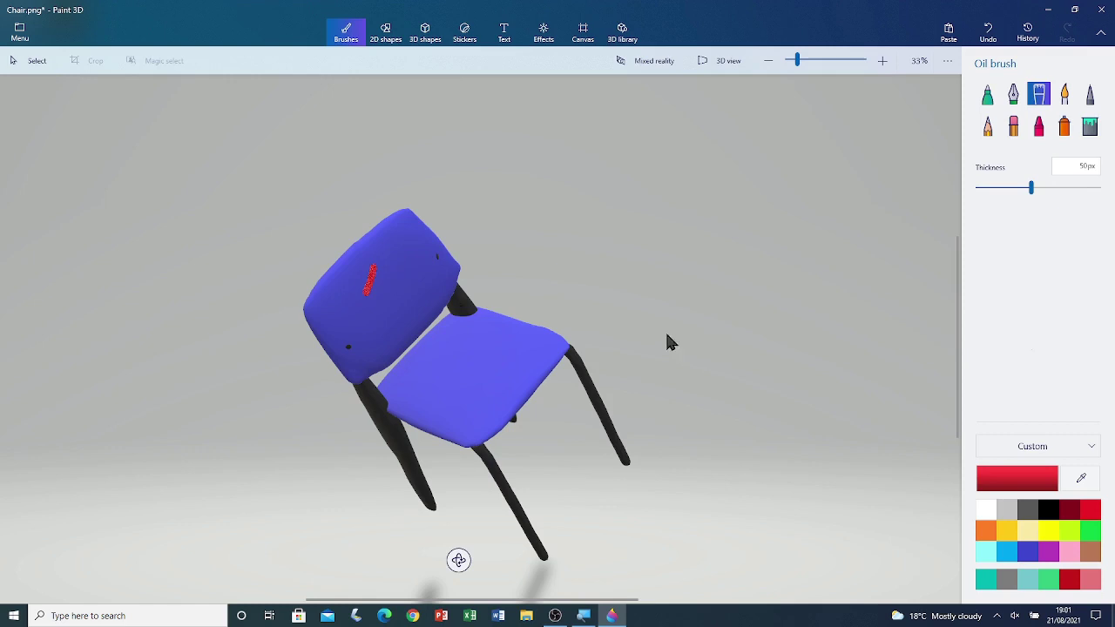
Paint a yellow stroke and a short green stroke on the lower part of the backrest with the Oil brush.
{"action": "left_click", "coordinate": [1048, 510]}
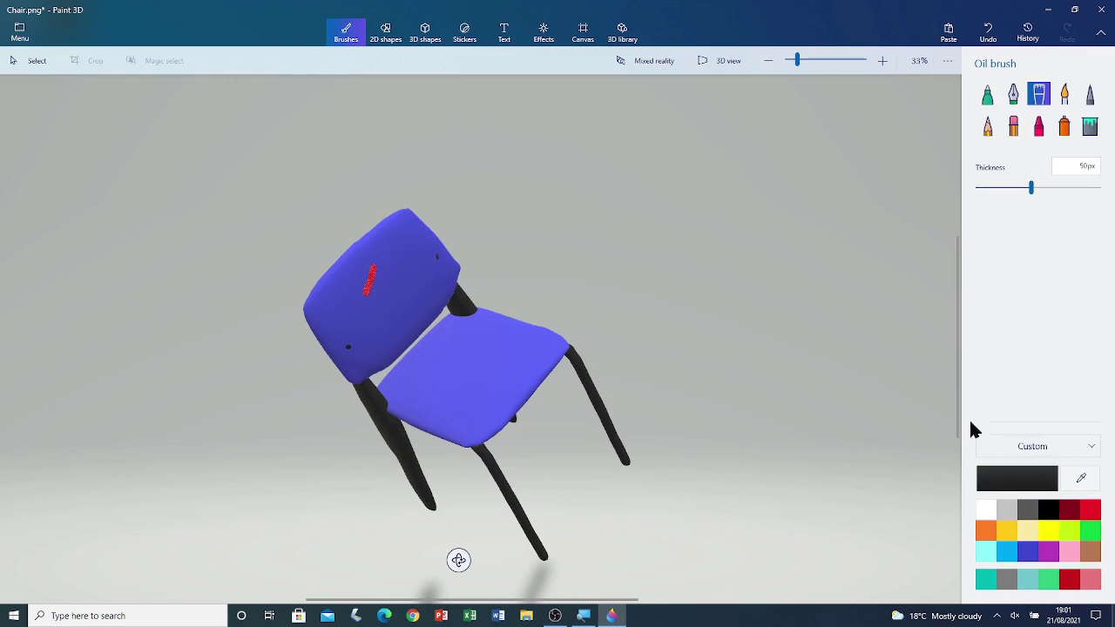
{"action": "left_click", "coordinate": [1006, 530]}
{"action": "mouse_move", "coordinate": [399, 301]}
{"action": "left_mouse_down"}
{"action": "mouse_move", "coordinate": [443, 292]}
{"action": "mouse_move", "coordinate": [388, 337]}
{"action": "left_mouse_up"}
{"action": "left_click", "coordinate": [1091, 530]}
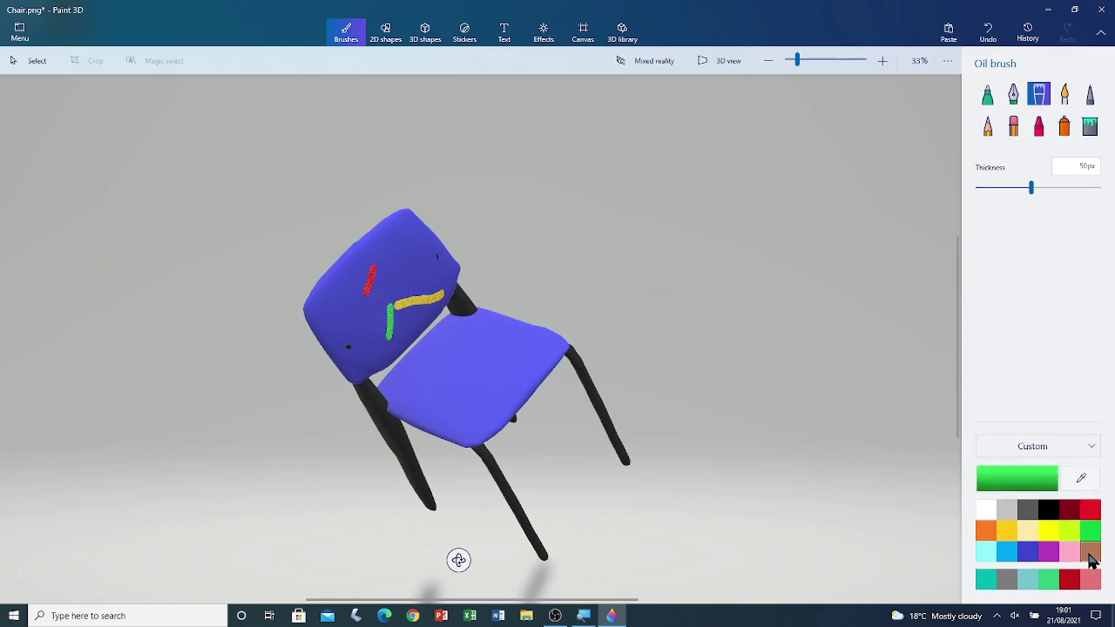
Paint a short brown stroke on the upper part of the blue backrest with the Oil brush.
{"action": "left_click", "coordinate": [1091, 552]}
{"action": "left_click_drag", "start_coordinate": [409, 245], "coordinate": [407, 279]}
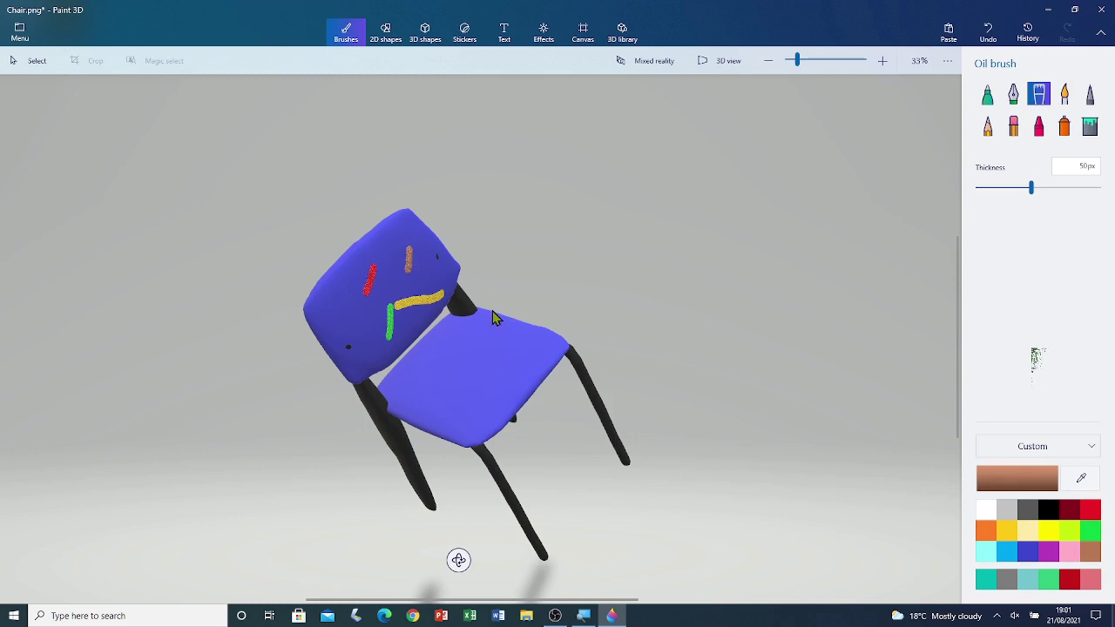
Erase the painted strokes on the backrest with the Eraser at 25 px thickness, starting from the brown stroke.
{"action": "scroll", "coordinate": [476, 406], "scroll_direction": "up", "scroll_amount": 5}
{"action": "scroll", "coordinate": [379, 223], "scroll_direction": "down", "scroll_amount": 3}
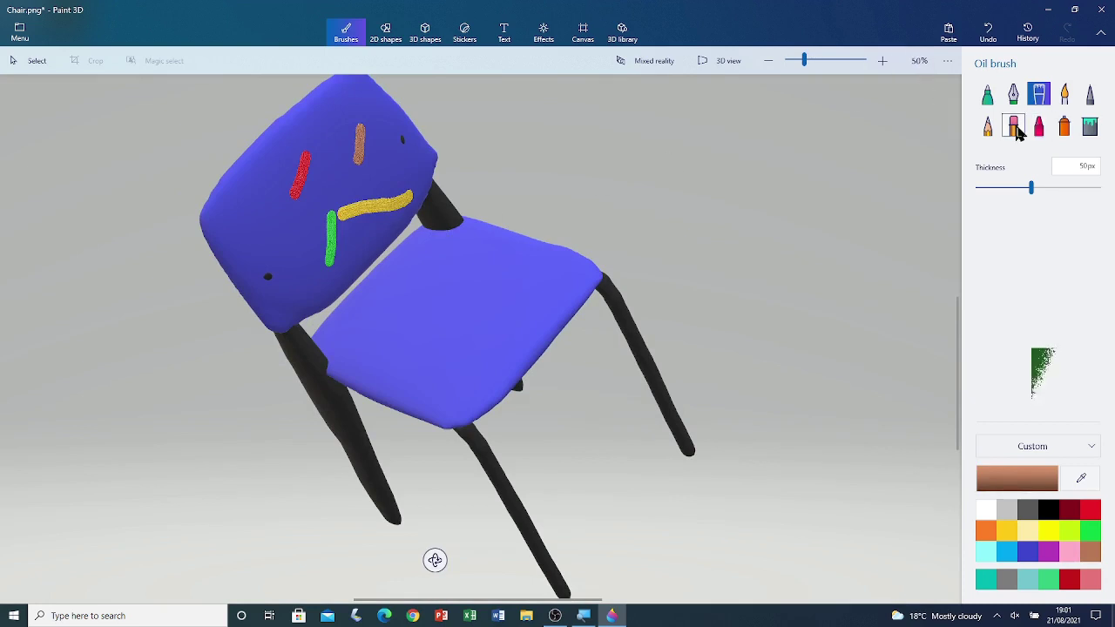
{"action": "left_click", "coordinate": [1017, 127]}
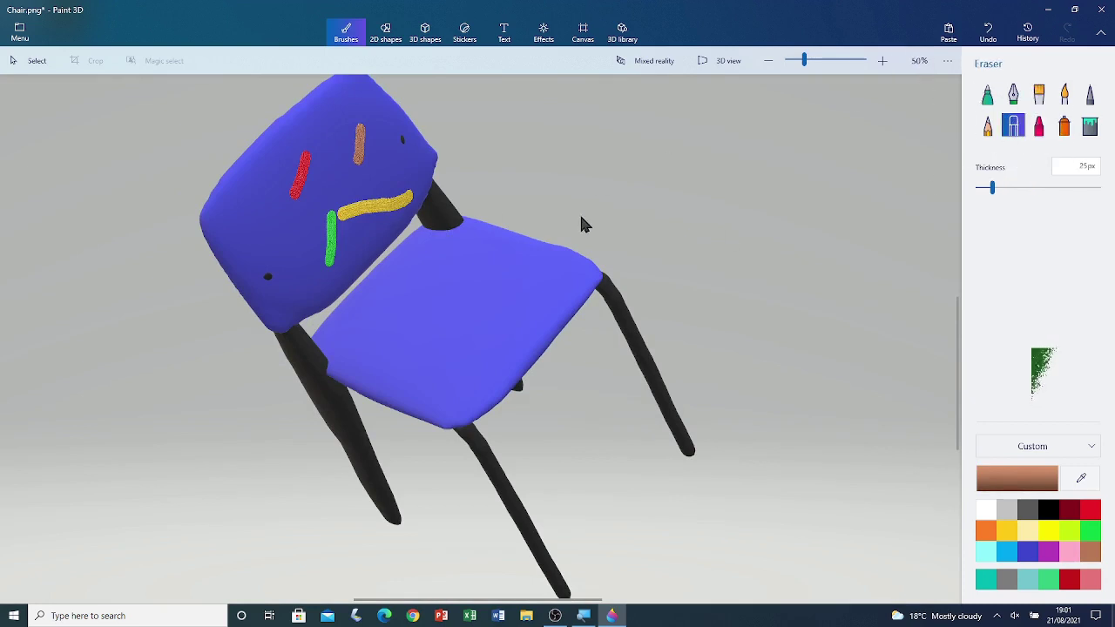
{"action": "mouse_move", "coordinate": [362, 126]}
{"action": "left_mouse_down"}
{"action": "mouse_move", "coordinate": [364, 144]}
{"action": "mouse_move", "coordinate": [309, 142]}
{"action": "mouse_move", "coordinate": [314, 242]}
{"action": "mouse_move", "coordinate": [417, 184]}
{"action": "mouse_move", "coordinate": [291, 266]}
{"action": "mouse_move", "coordinate": [328, 256]}
{"action": "mouse_move", "coordinate": [366, 217]}
{"action": "left_mouse_up"}
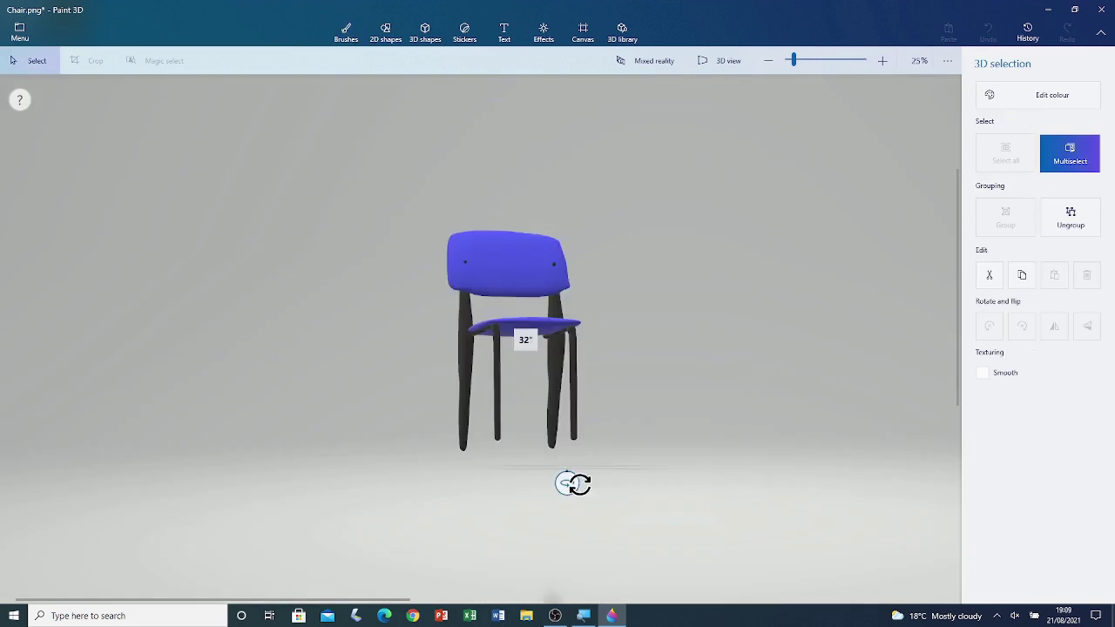
Rotate the grouped chair about its vertical axis and tilt it forward into a three-quarter pose that exposes the top of the seat.
{"action": "left_click_drag", "start_coordinate": [575, 483], "coordinate": [983, 465]}
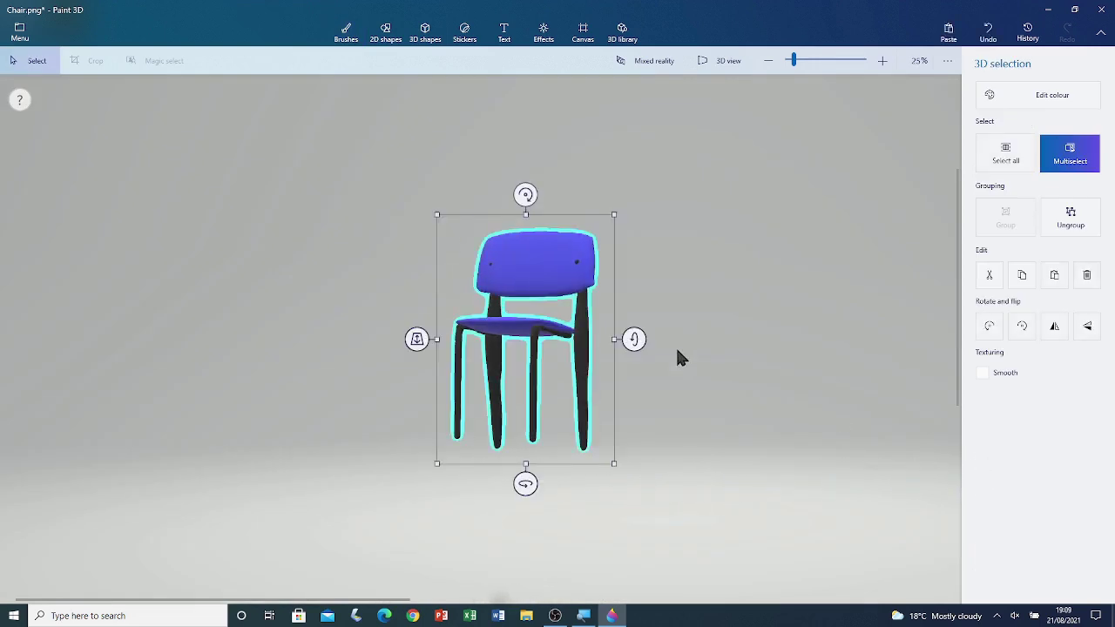
{"action": "left_click_drag", "start_coordinate": [633, 334], "coordinate": [651, 396]}
{"action": "mouse_move", "coordinate": [479, 397]}
{"action": "left_mouse_down"}
{"action": "mouse_move", "coordinate": [510, 381]}
{"action": "mouse_move", "coordinate": [488, 398]}
{"action": "left_mouse_up"}
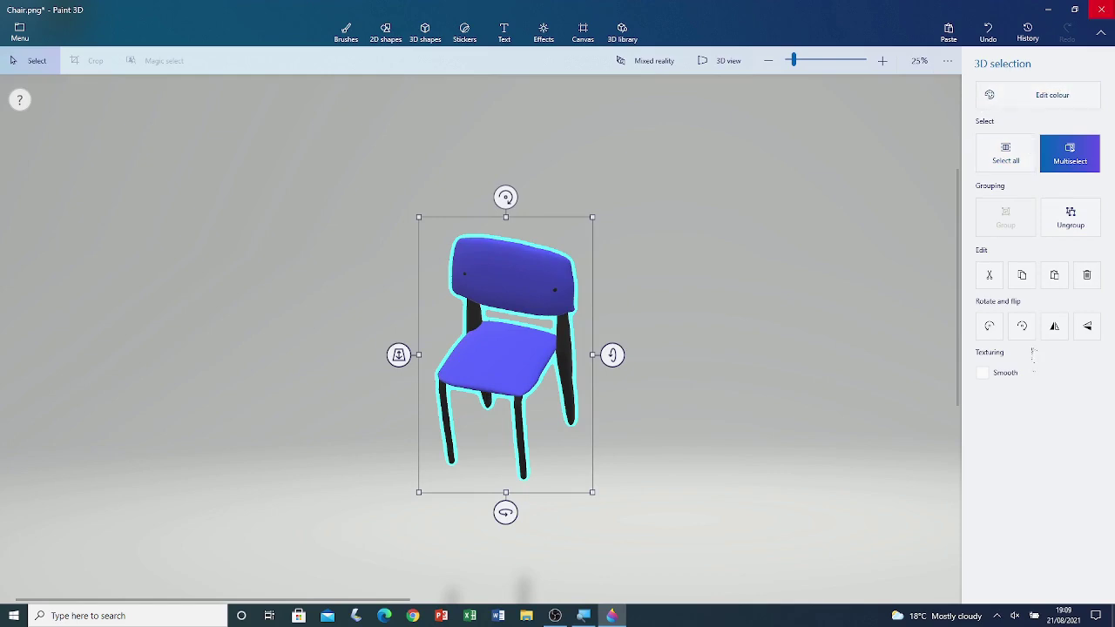
Close the program, discarding the 3D clipboard data and saving the work as a Paint 3D project named 3D Chair.
{"action": "left_click", "coordinate": [1101, 8]}
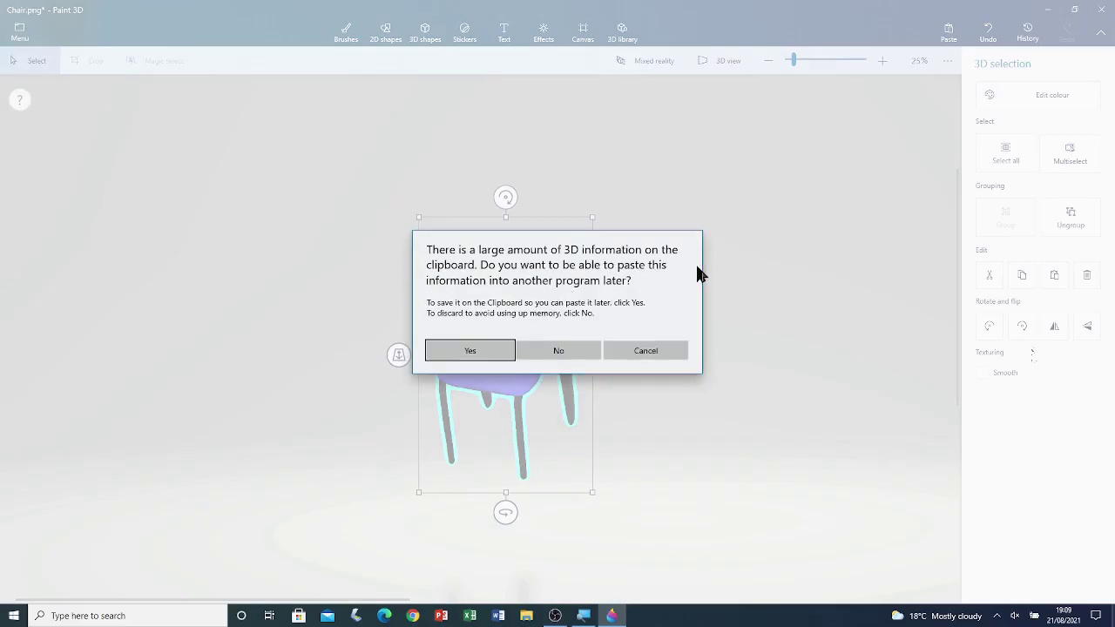
{"action": "left_click", "coordinate": [547, 351]}
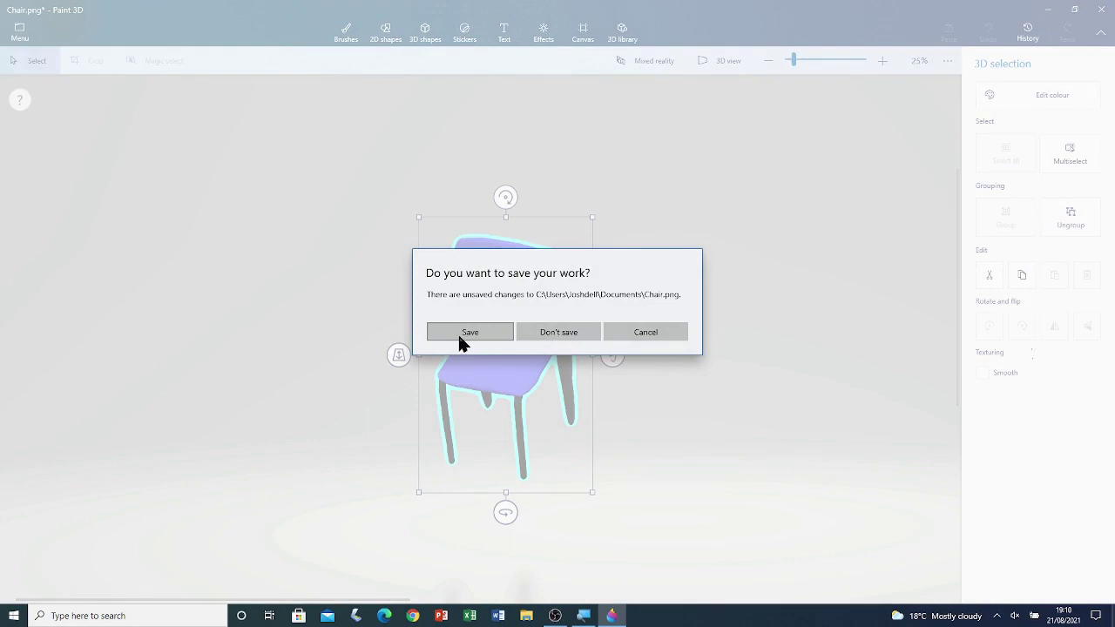
{"action": "left_click", "coordinate": [459, 333]}
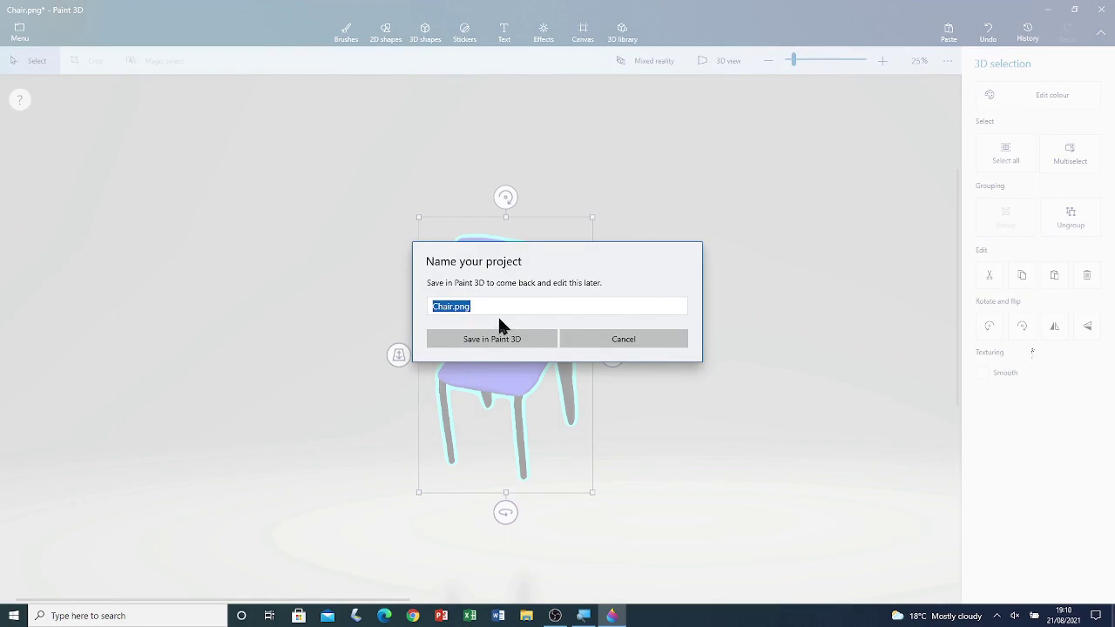
{"action": "left_click_drag", "start_coordinate": [471, 305], "coordinate": [431, 306]}
{"action": "type", "text": "3D Cha"}
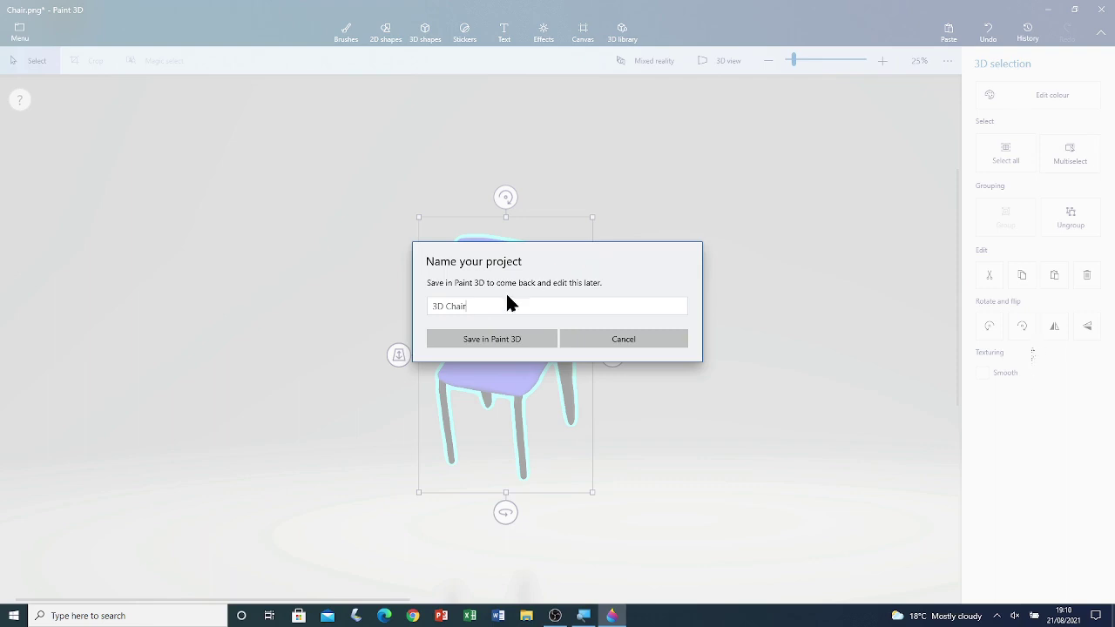
{"action": "left_click", "coordinate": [518, 345]}
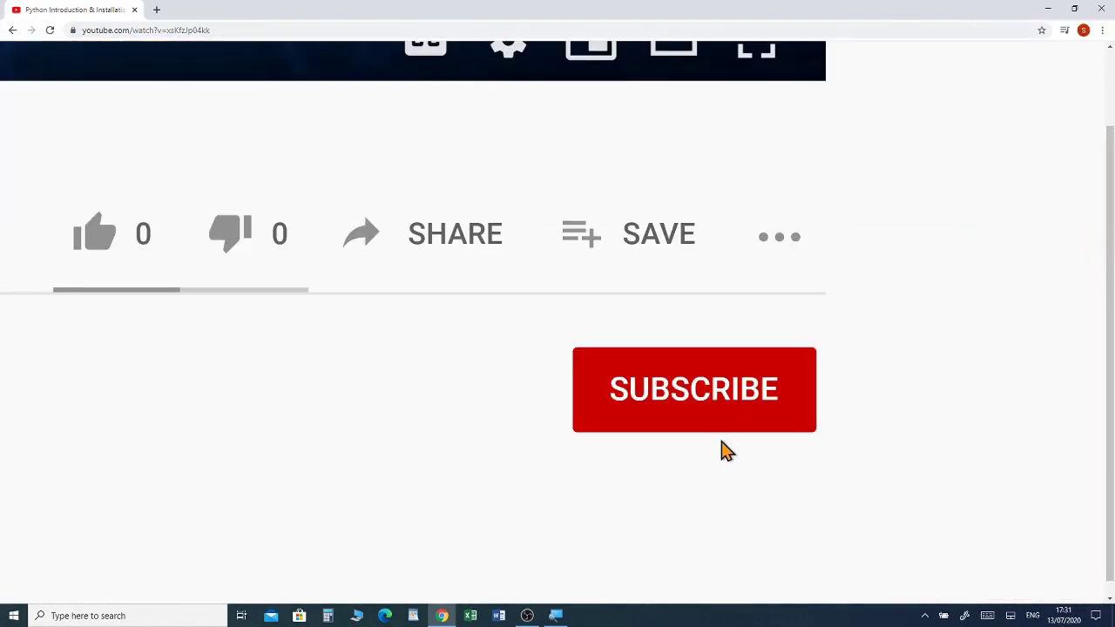
On YouTube in Chrome, subscribe to the video's channel and set its notifications to All.
{"action": "left_click", "coordinate": [720, 429]}
{"action": "left_click", "coordinate": [778, 398]}
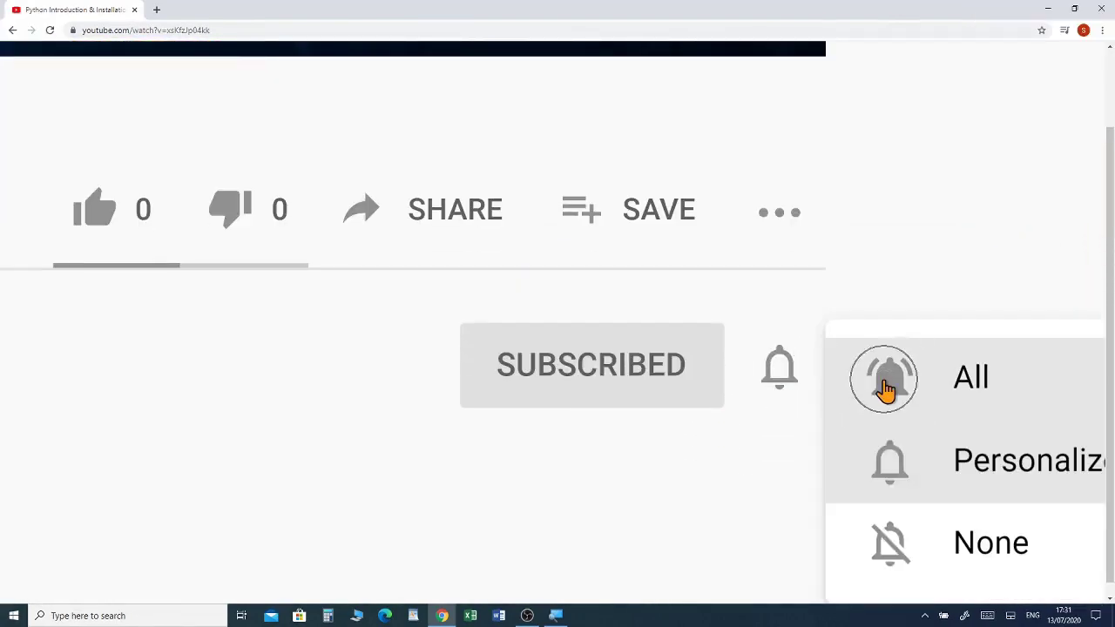
{"action": "left_click", "coordinate": [889, 386]}
{"action": "left_click", "coordinate": [386, 215]}
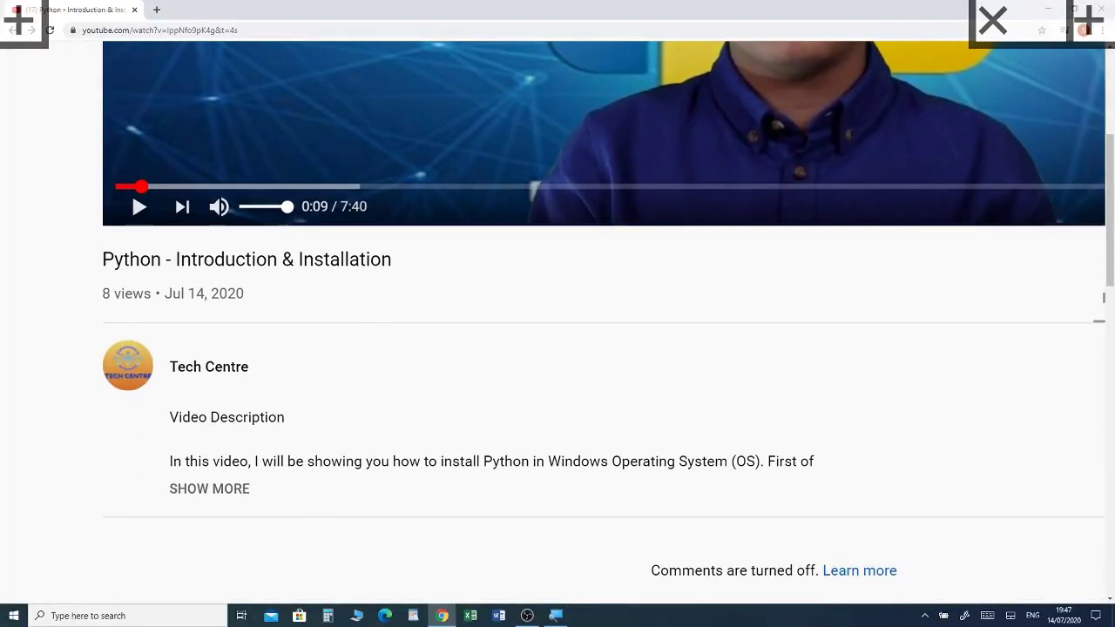
Expand the full description of the "Python - Introduction & Installation" video.
{"action": "scroll", "coordinate": [205, 418], "scroll_direction": "down", "scroll_amount": 1}
{"action": "left_click", "coordinate": [206, 439]}
{"action": "scroll", "coordinate": [206, 438], "scroll_direction": "down", "scroll_amount": 1}
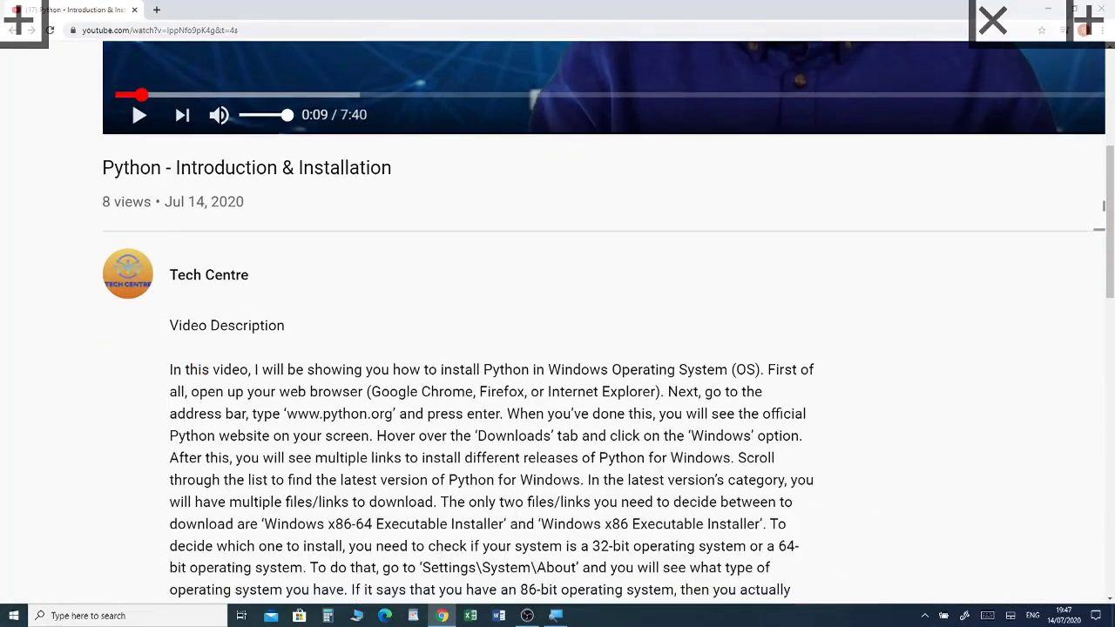